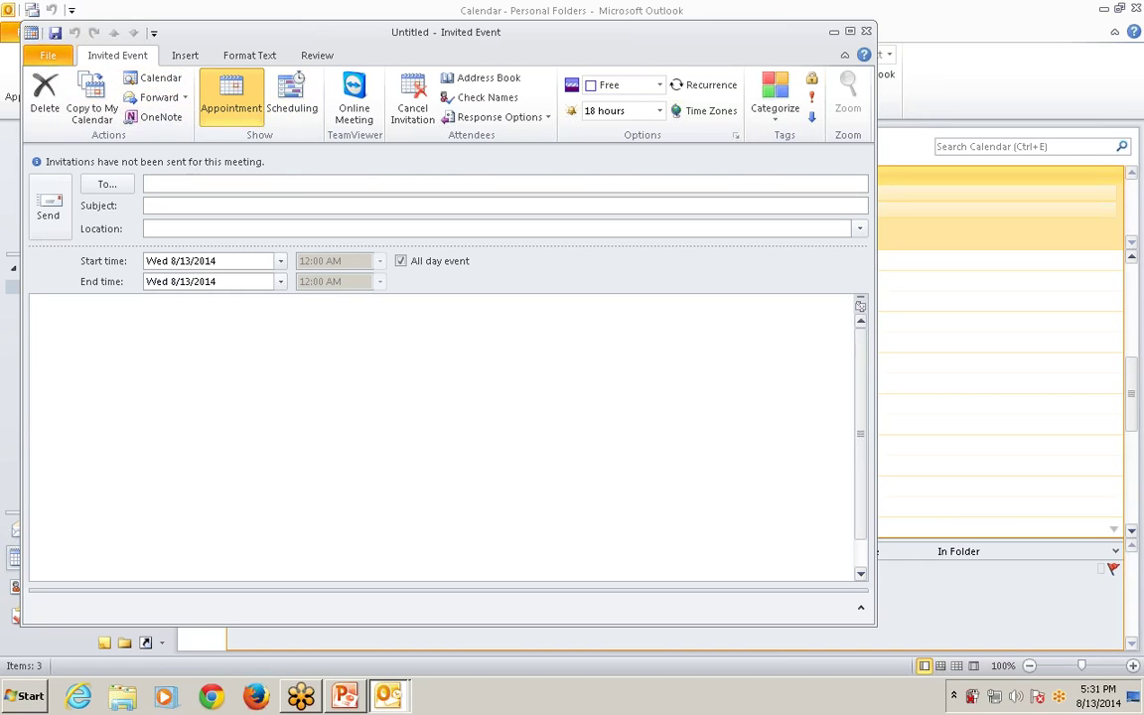
Address the invitation to one attendee's e-mail, accepted from autocomplete and then retyped.
type("harr")
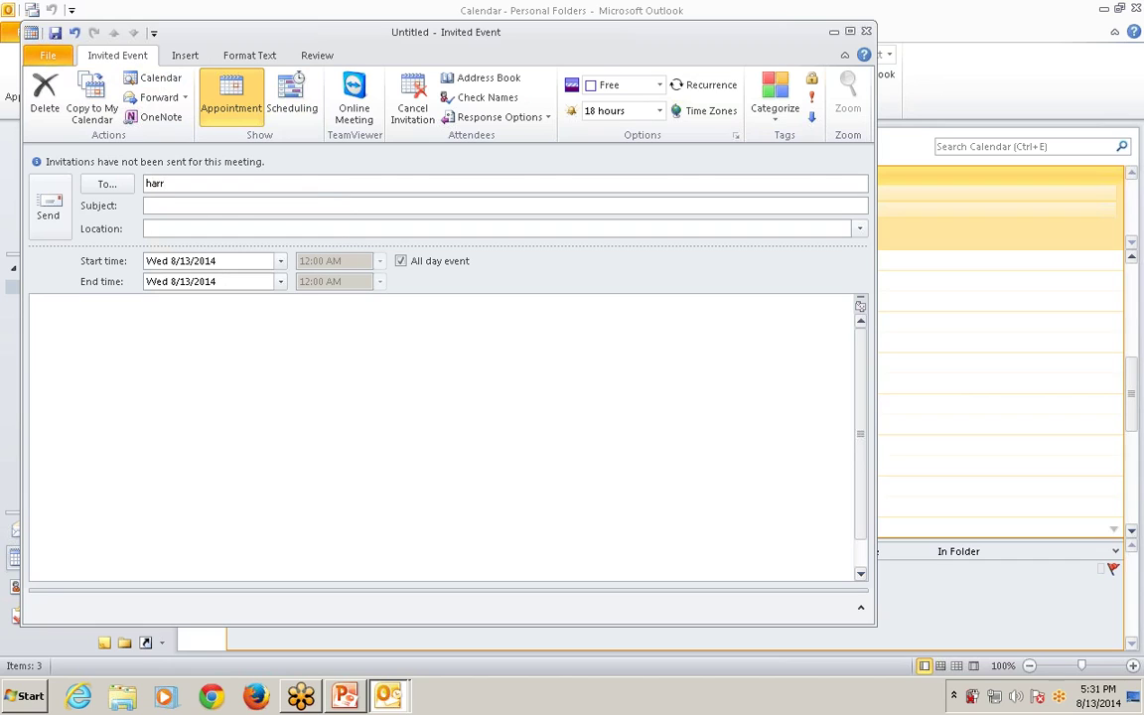
key("BackSpace")
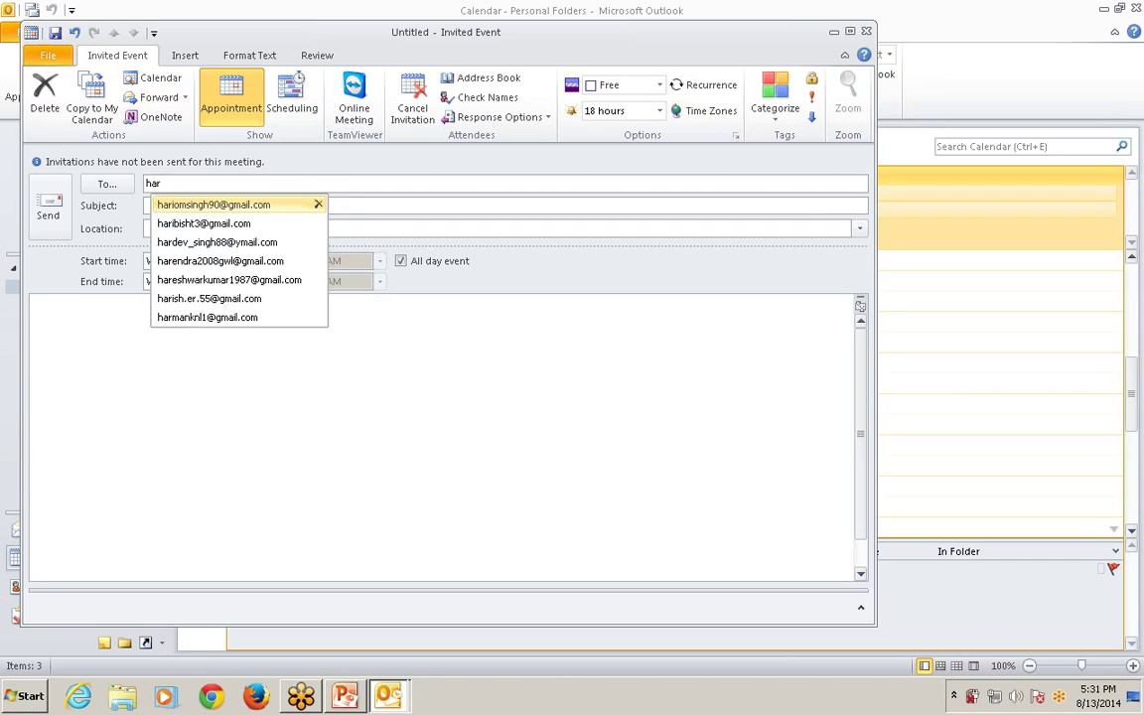
key("Return")
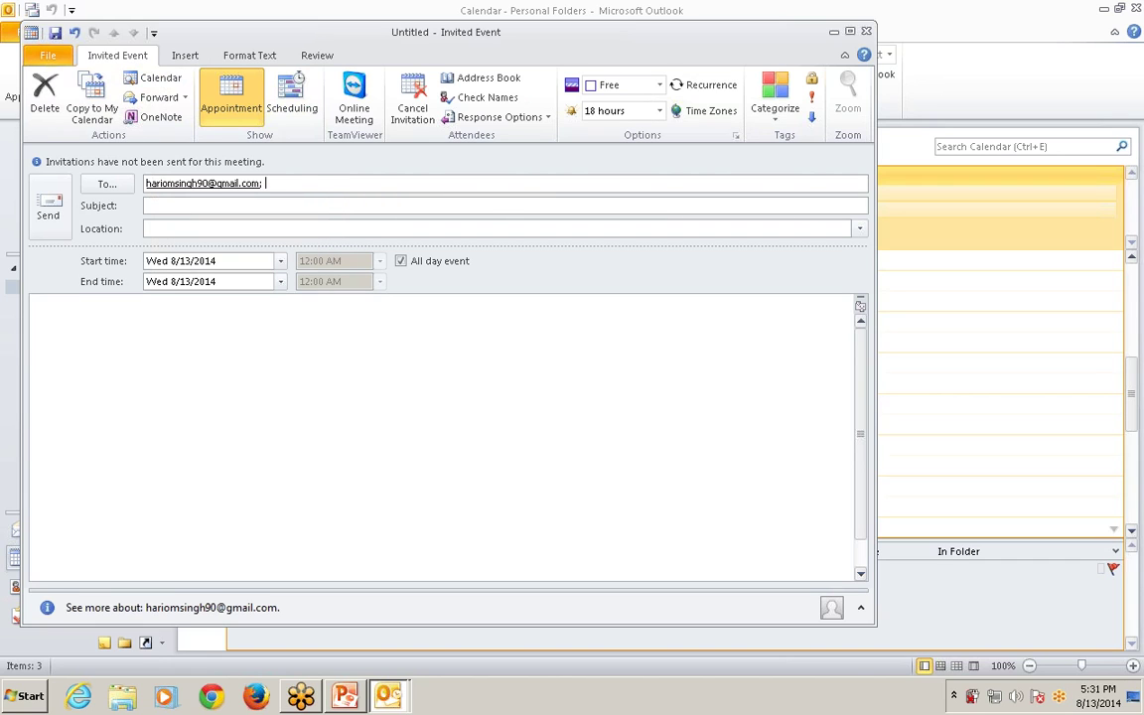
left_click(196, 228)
left_click(119, 187)
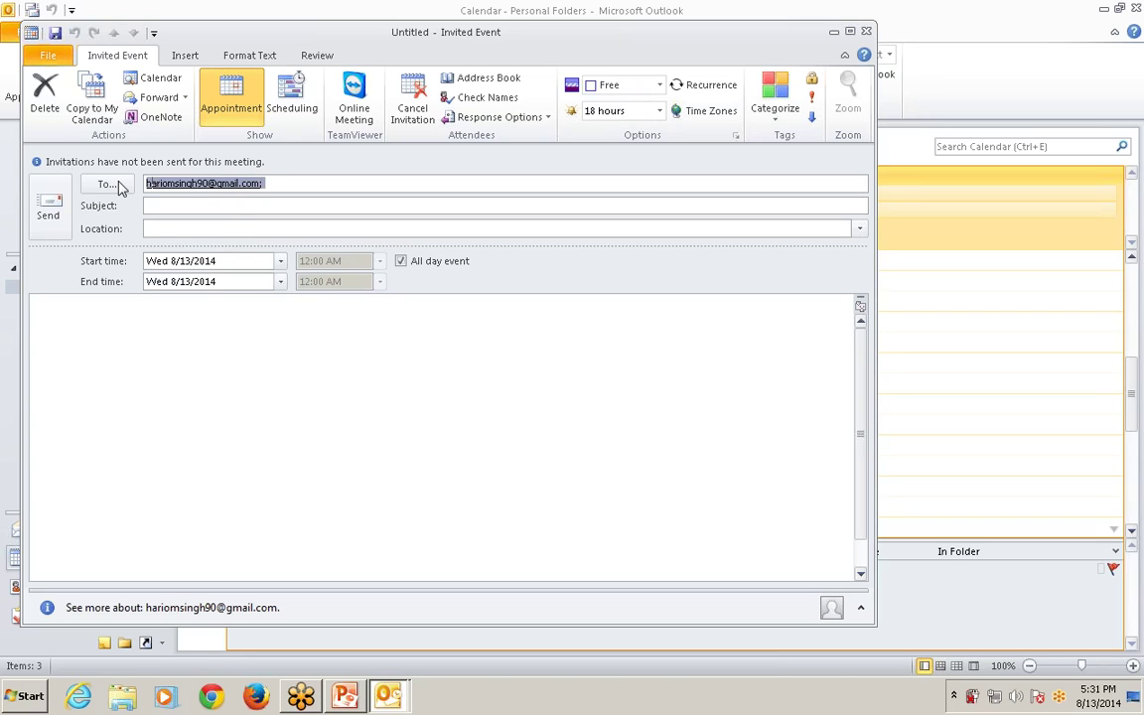
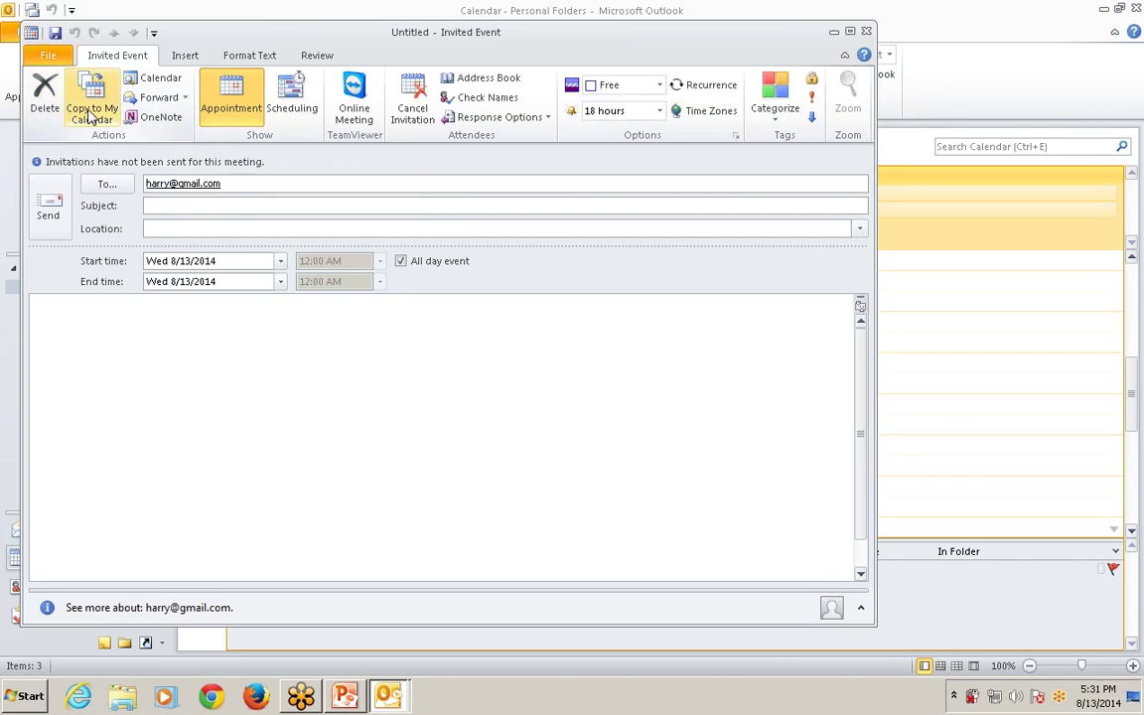
Try forwarding the invitation, dismiss the save warning, and show the Scheduling availability grid.
left_click(186, 99)
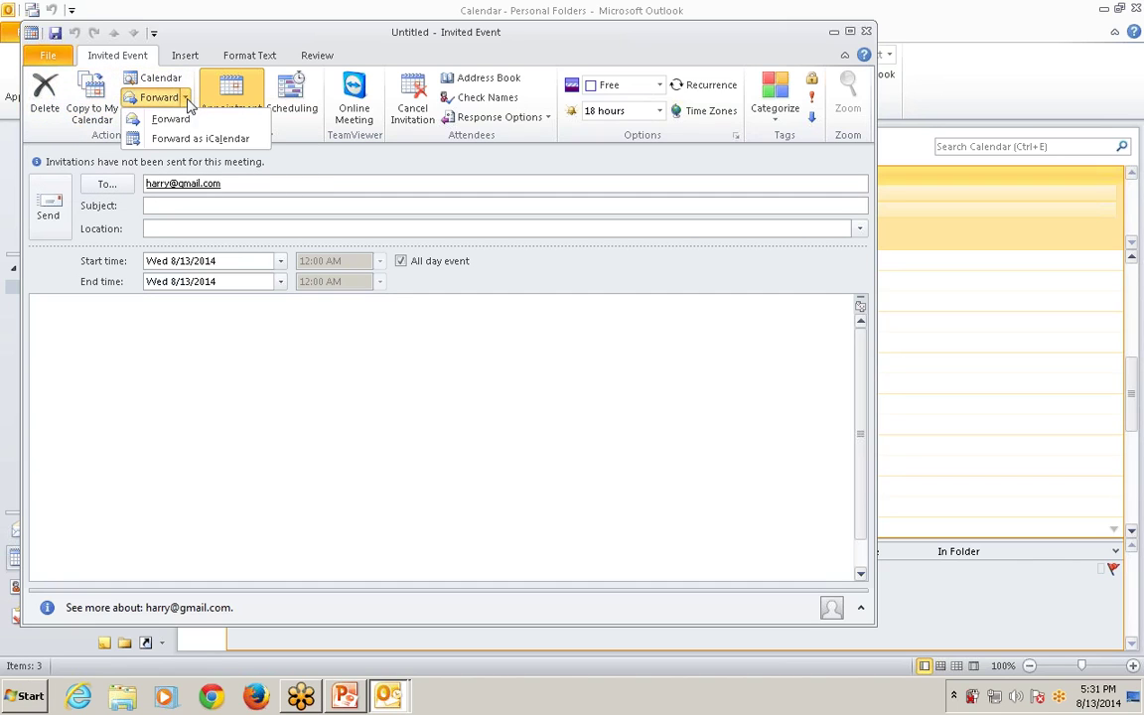
left_click(170, 119)
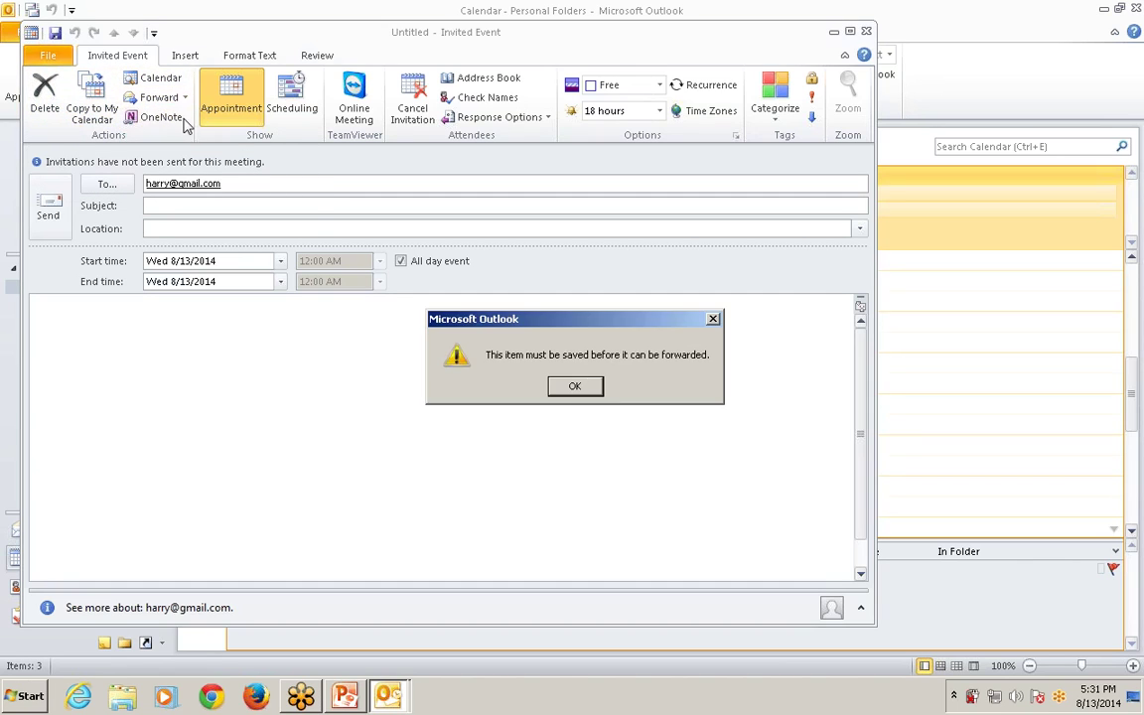
left_click(576, 387)
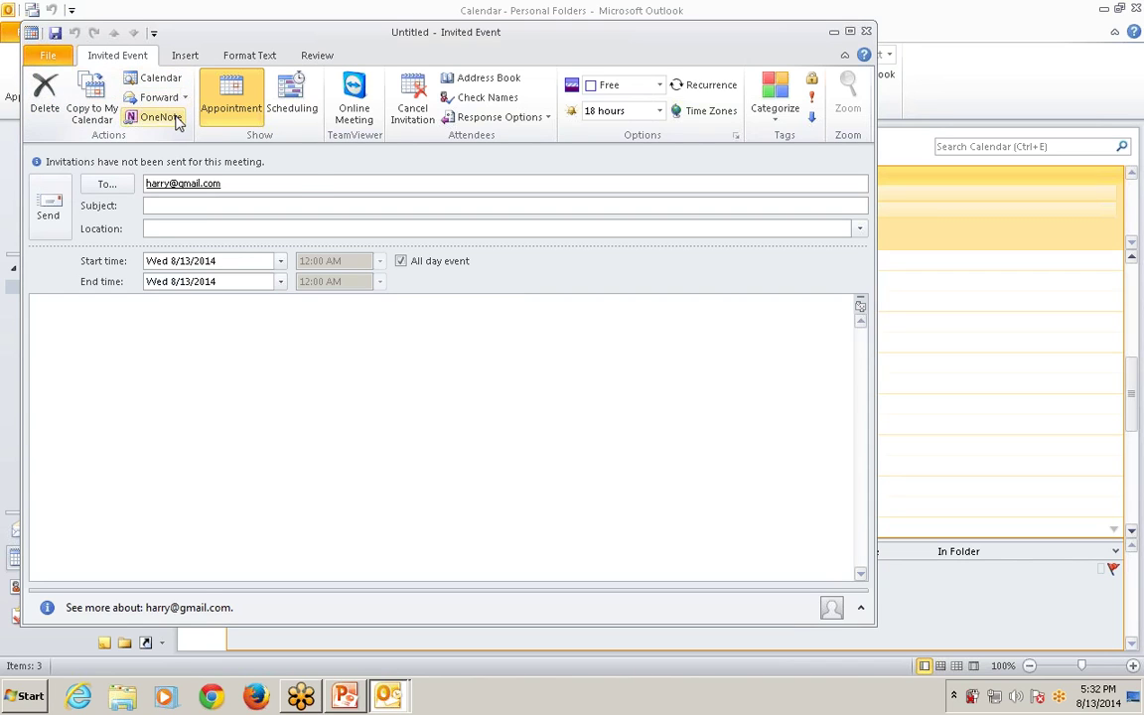
left_click(283, 114)
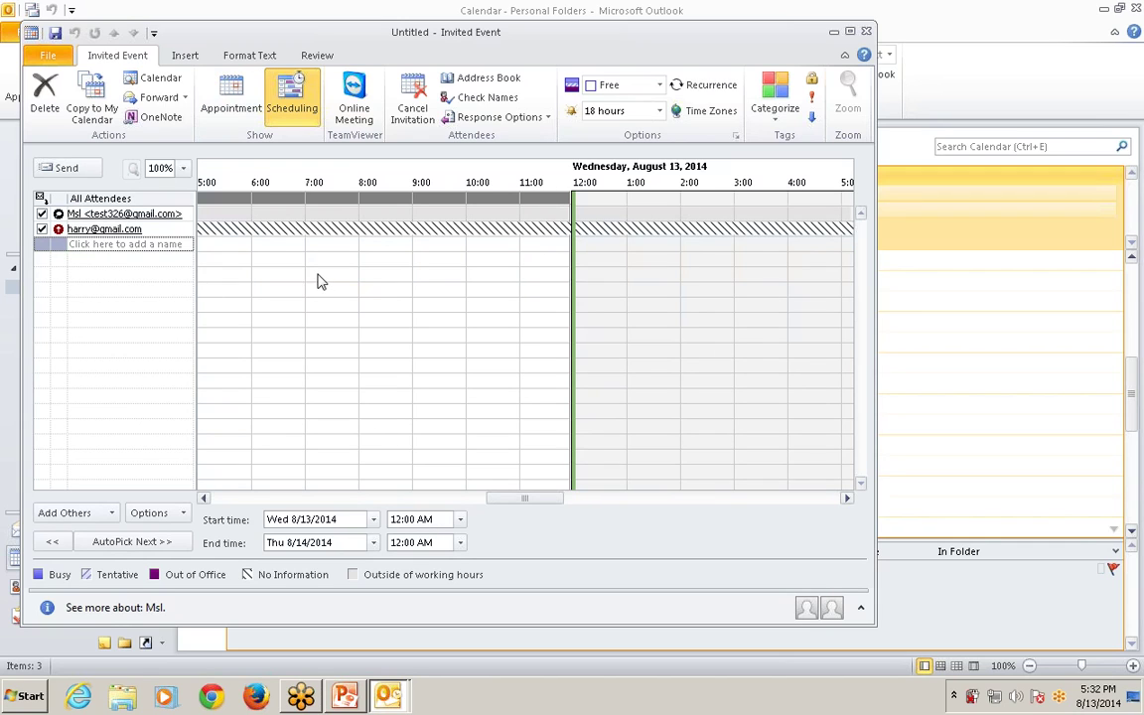
Move the meeting in the scheduling grid to Tuesday 8/12/2014, 7:30–8:00 PM.
left_click(233, 206)
left_click_drag(226, 199, 209, 221)
left_click(71, 244)
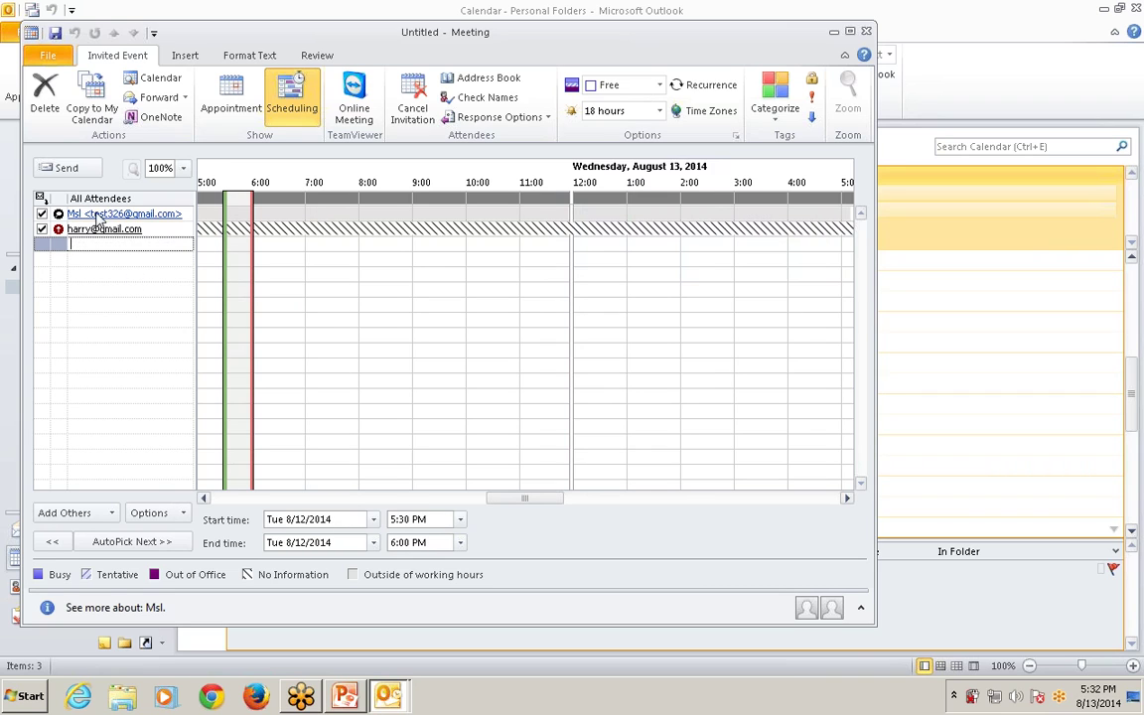
mouse_move(104, 228)
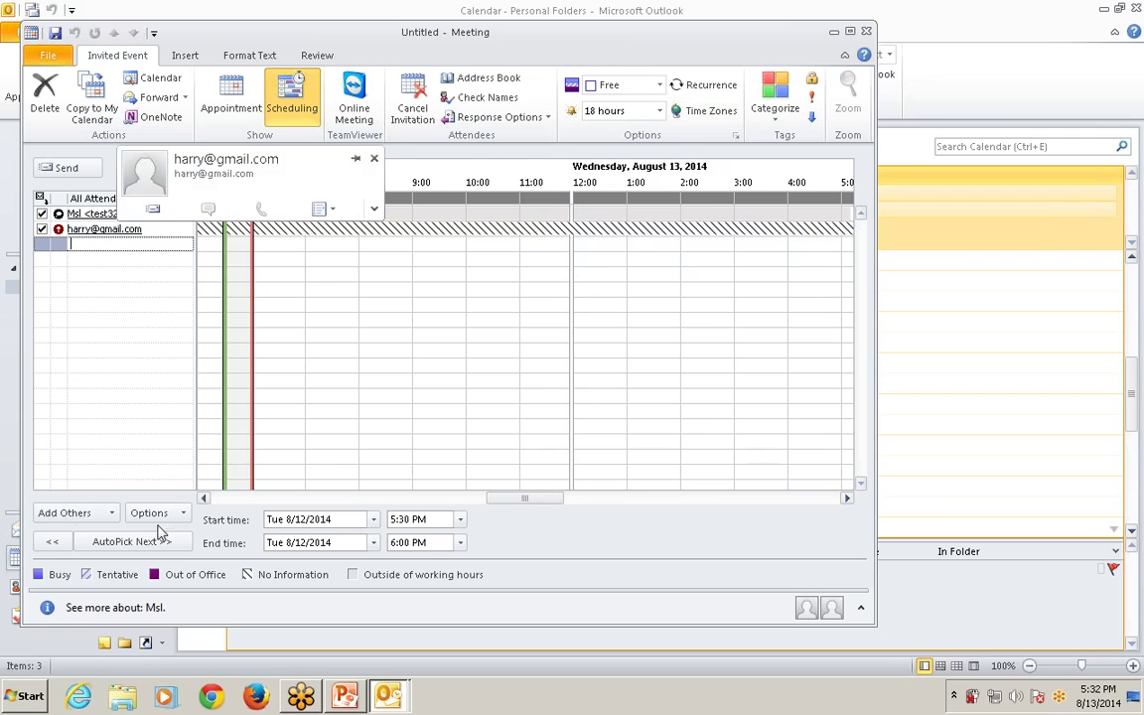
left_click(186, 513)
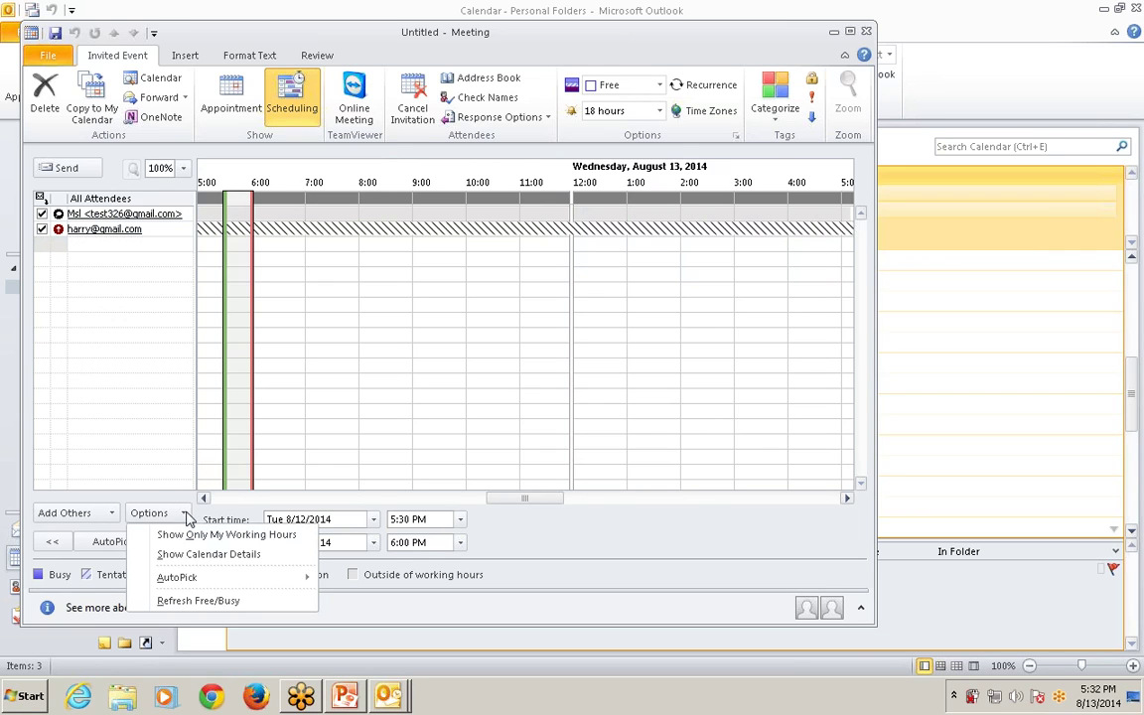
mouse_move(212, 586)
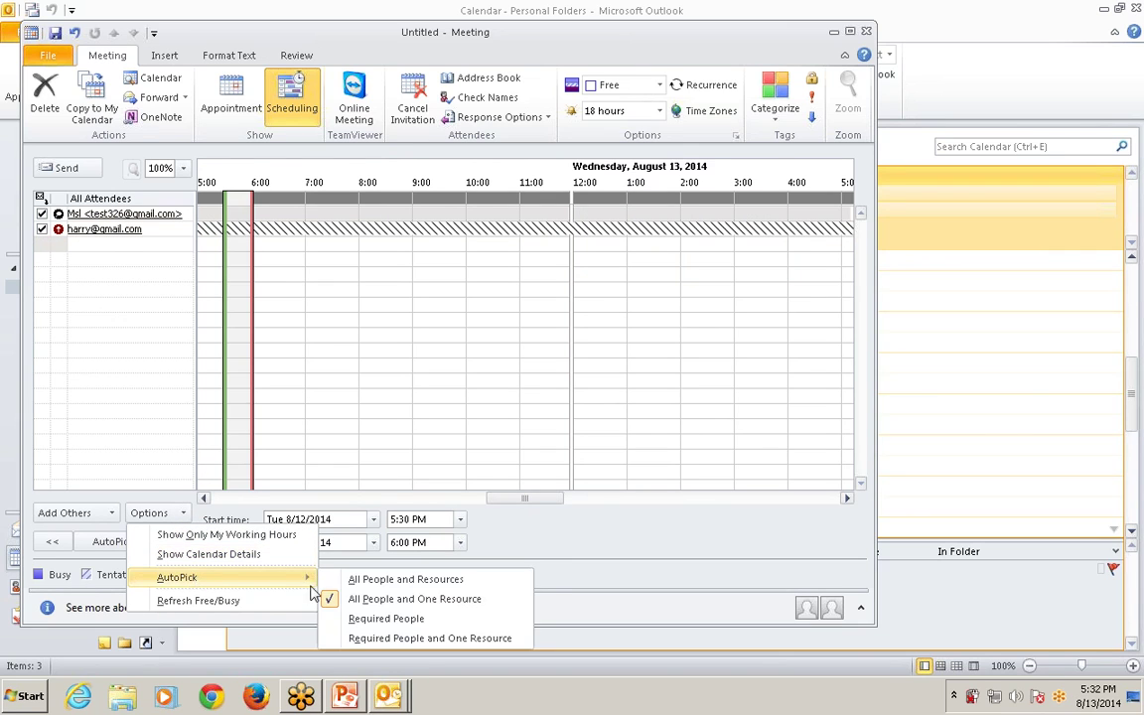
left_click_drag(572, 450, 334, 310)
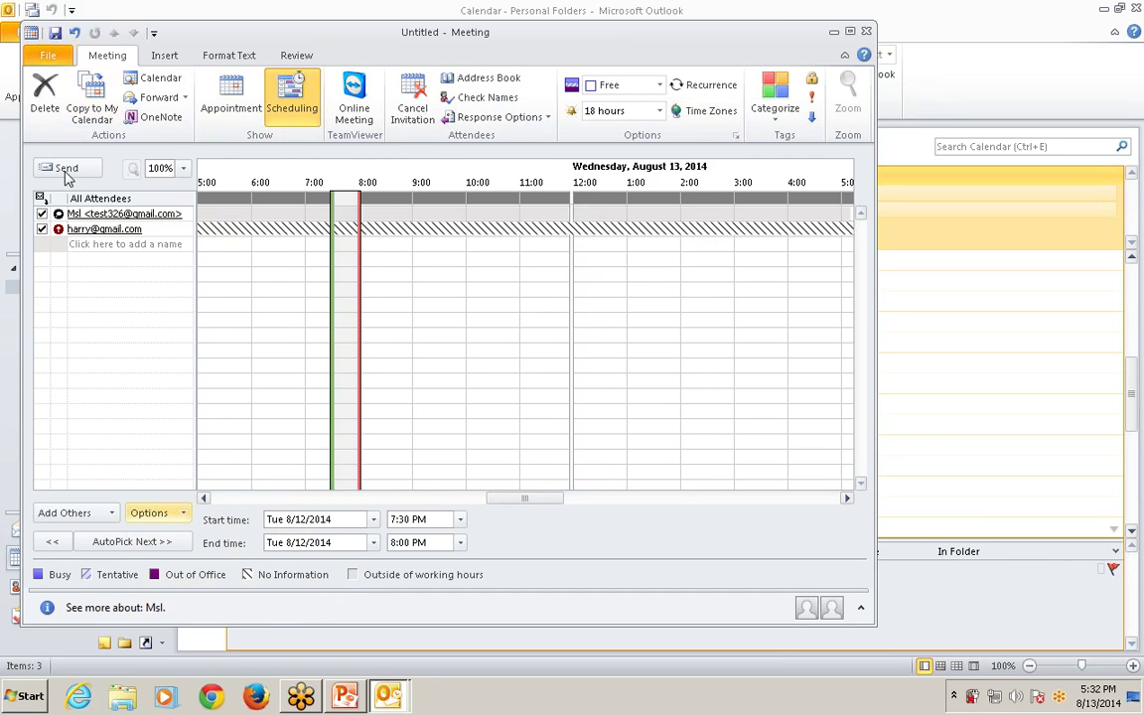
left_click(183, 168)
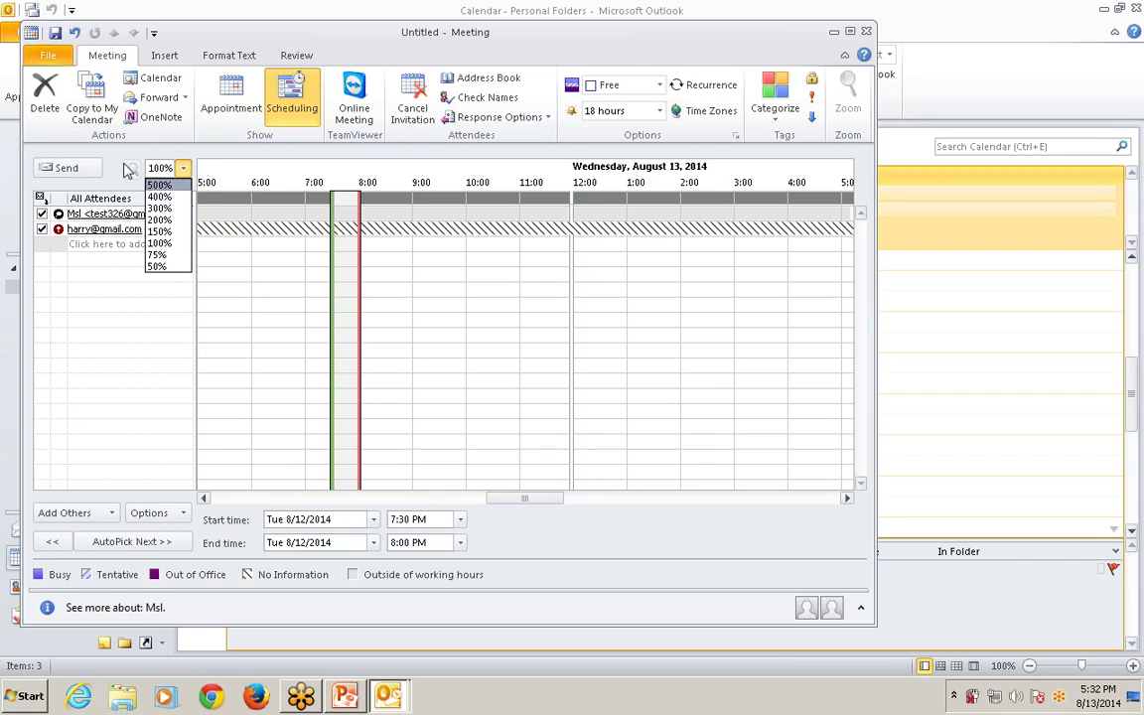
left_click(109, 164)
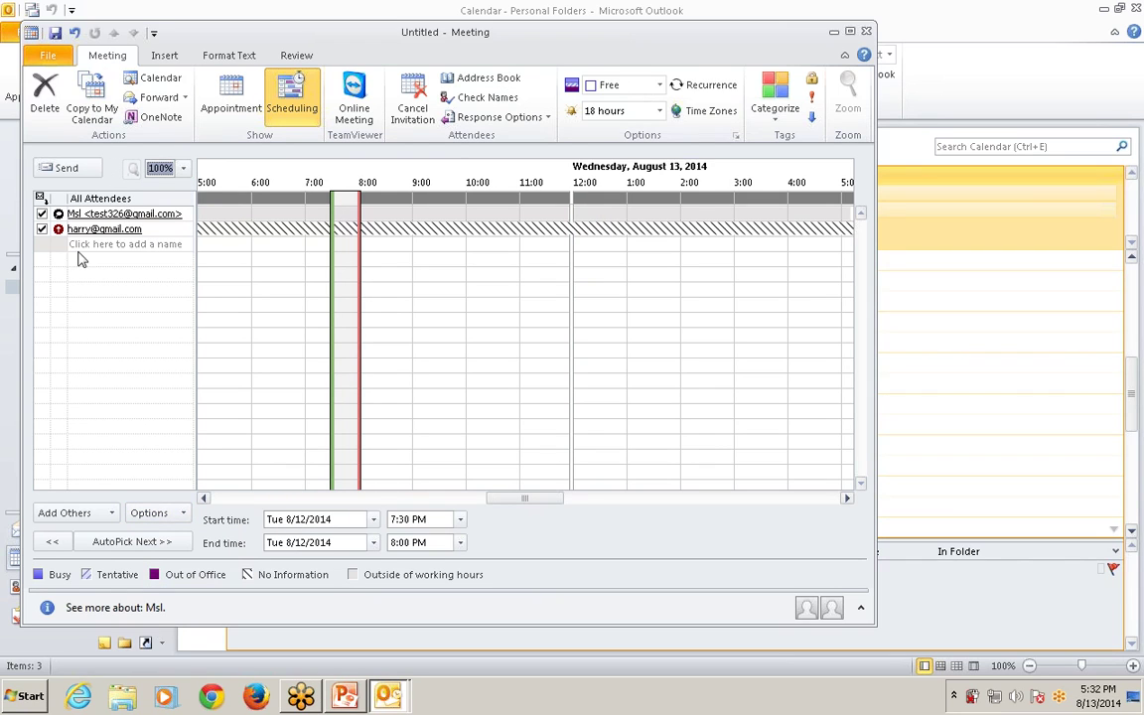
Attempt sending without a subject, hold it back, check Response Options, and open the Address Book.
left_click(83, 173)
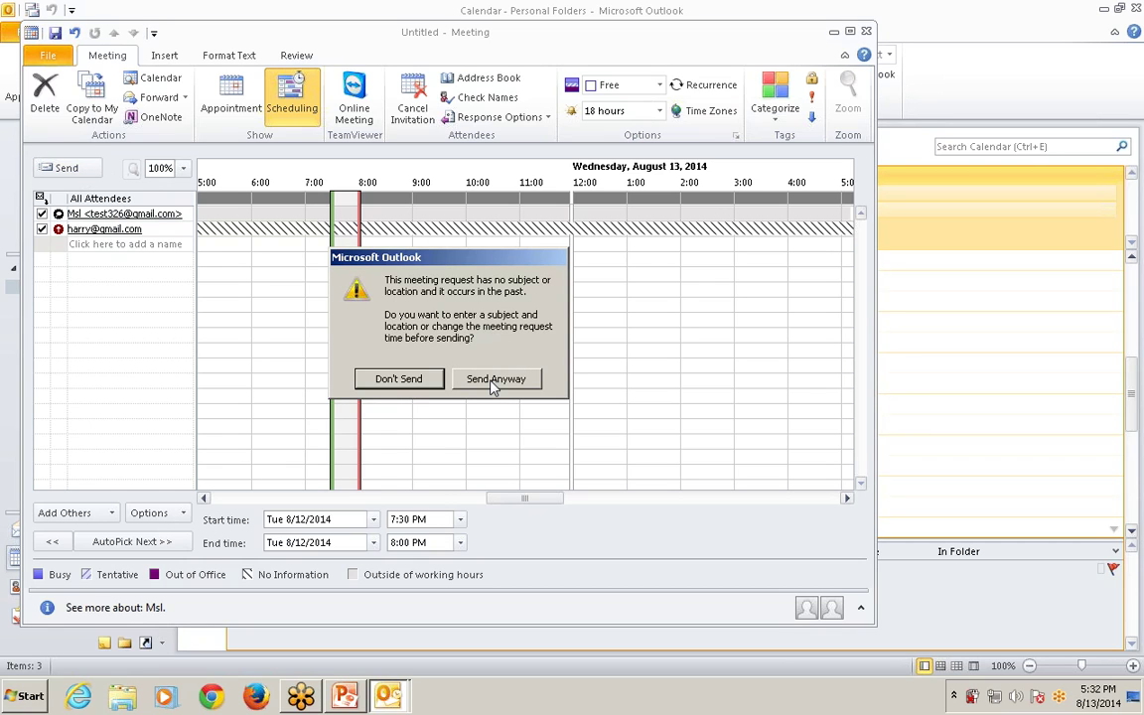
left_click(398, 379)
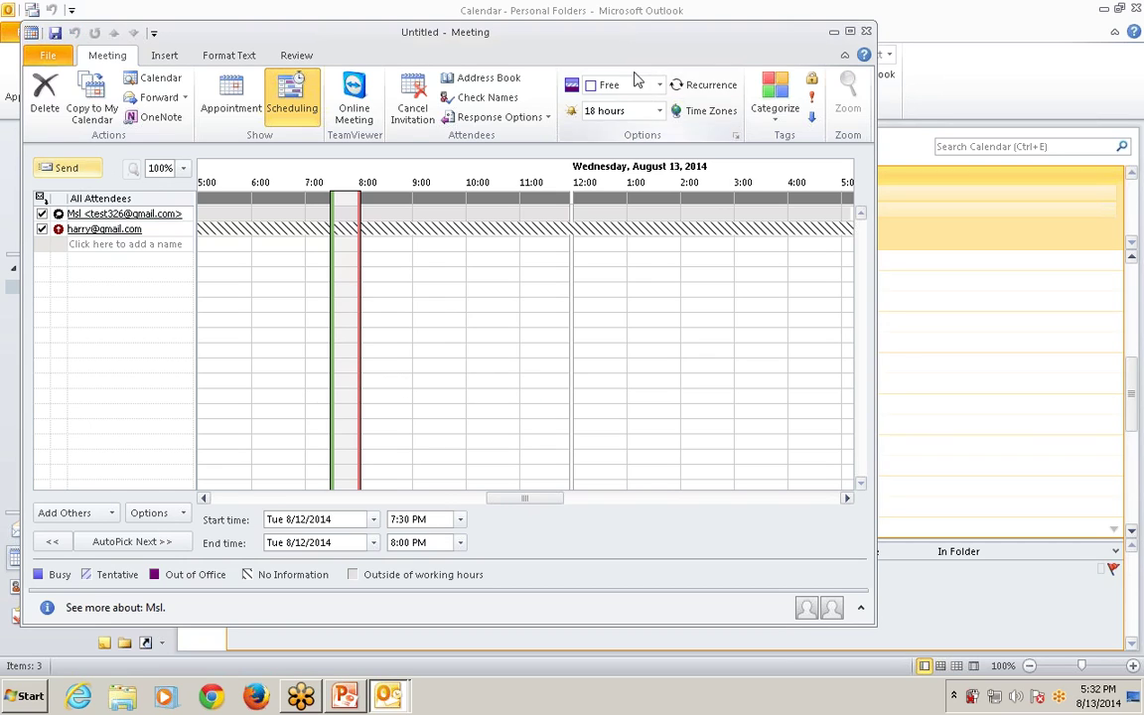
left_click(496, 119)
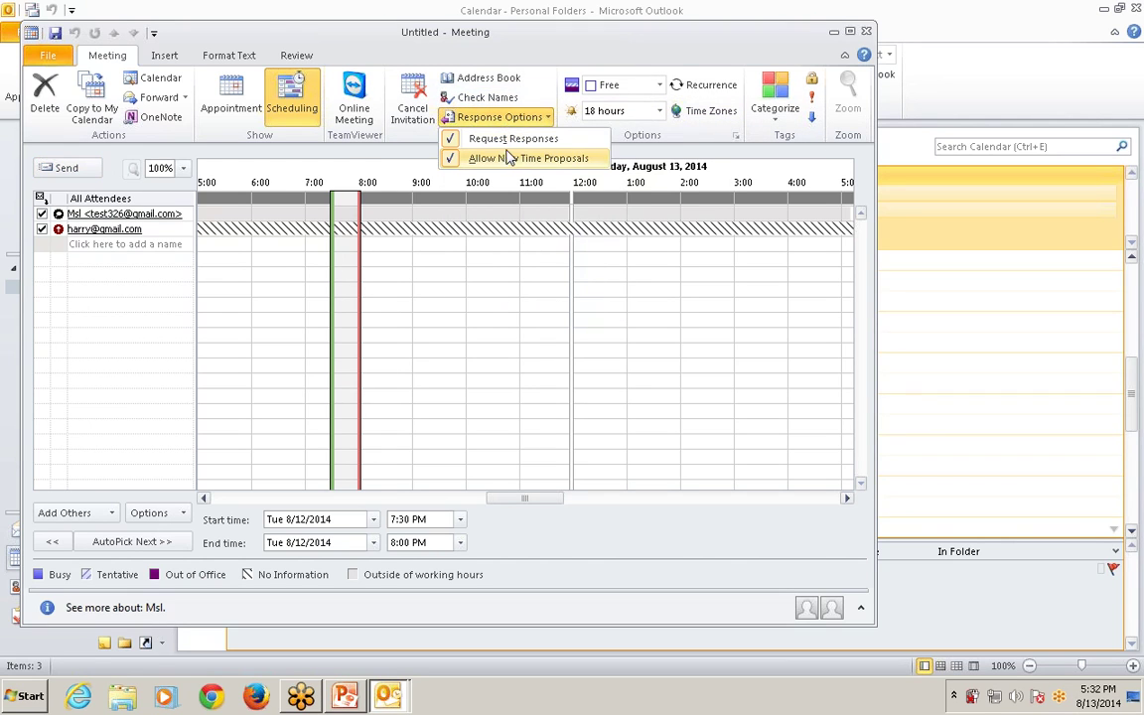
left_click(503, 97)
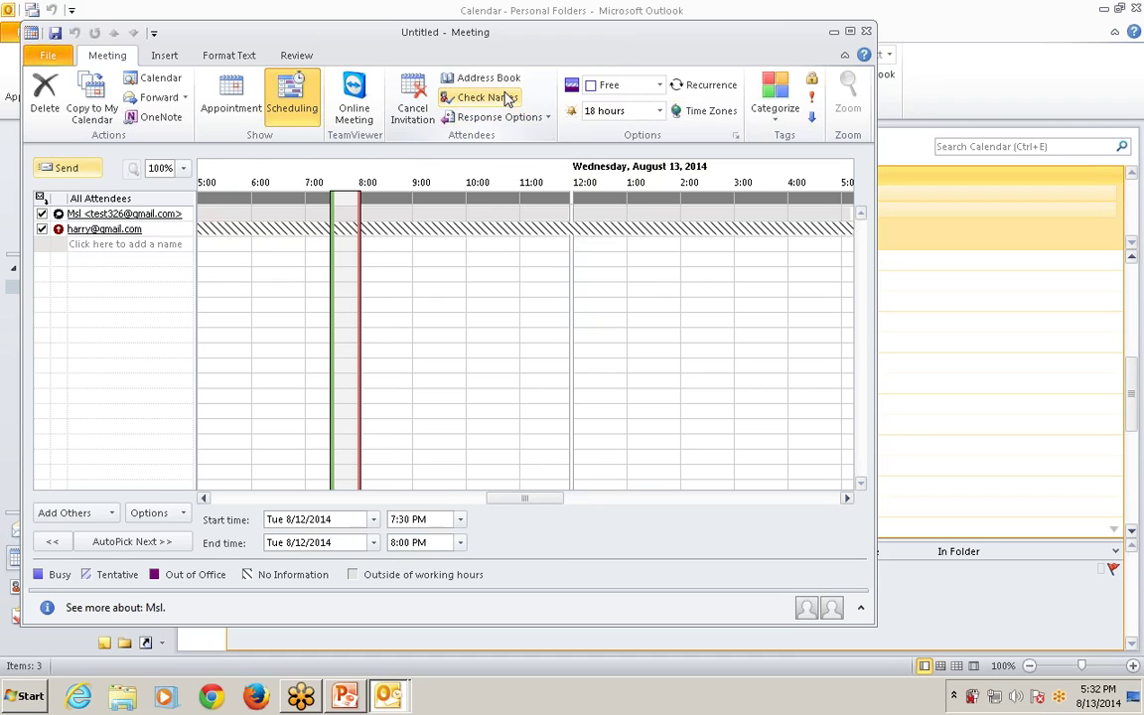
left_click(502, 79)
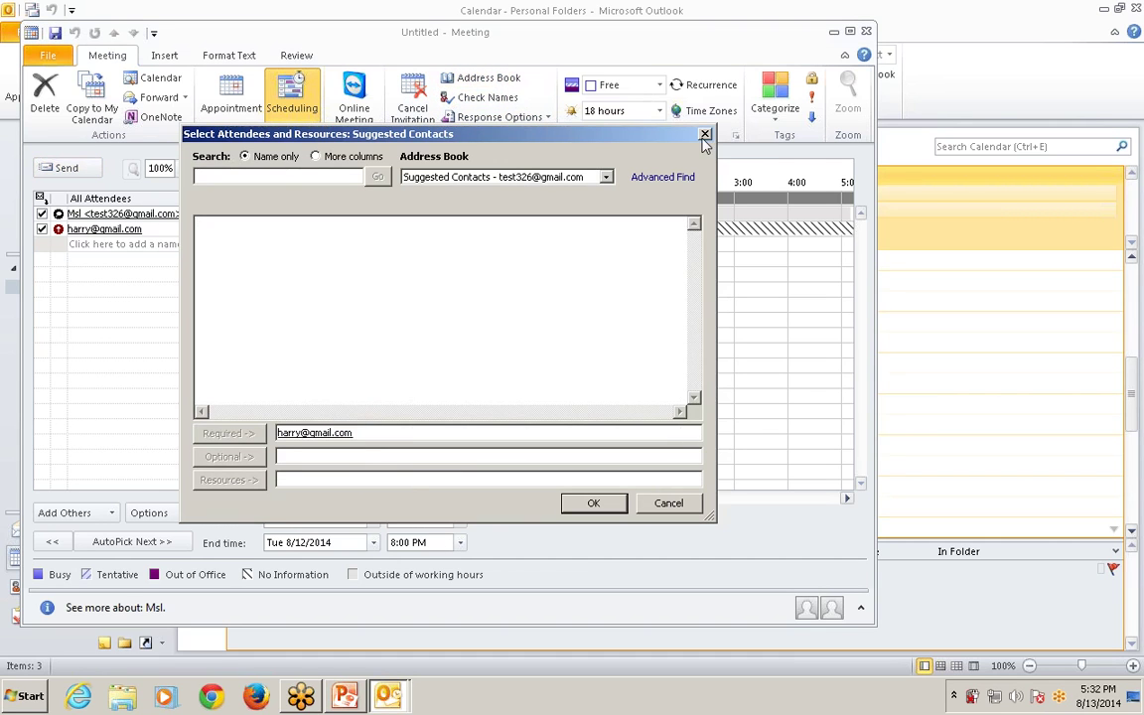
Close Select Attendees and try Tentative, then Busy, finally setting Show As to Out of Office.
left_click(704, 135)
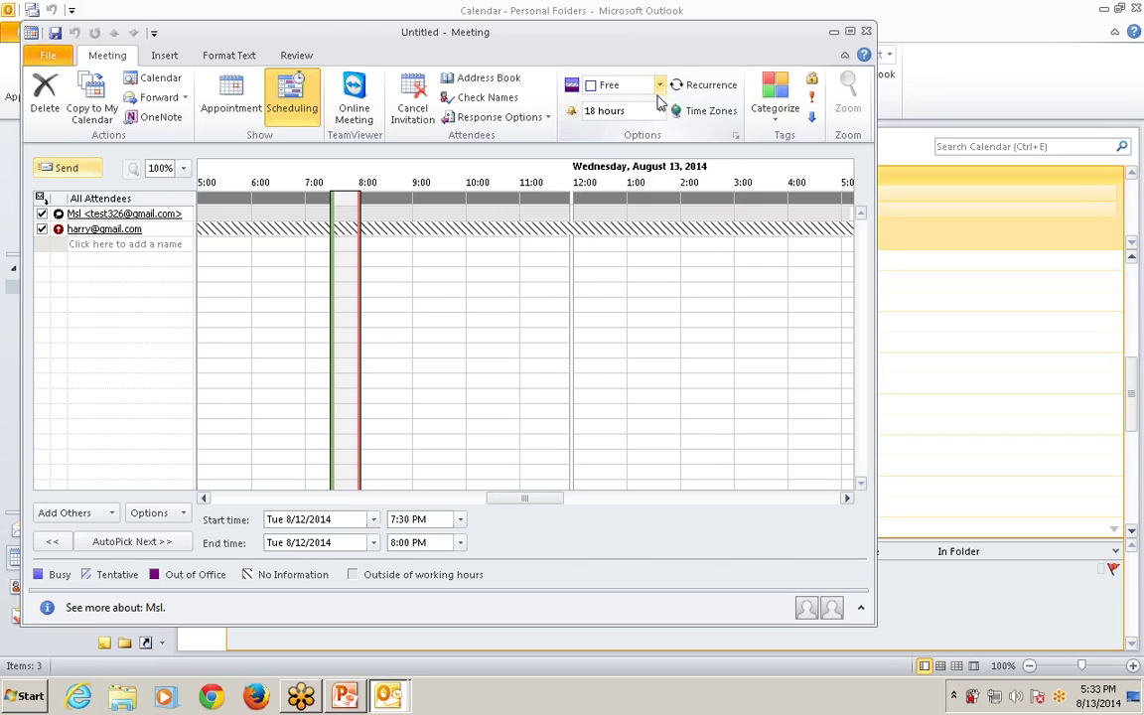
left_click(660, 86)
left_click(648, 129)
left_click(660, 87)
left_click(645, 151)
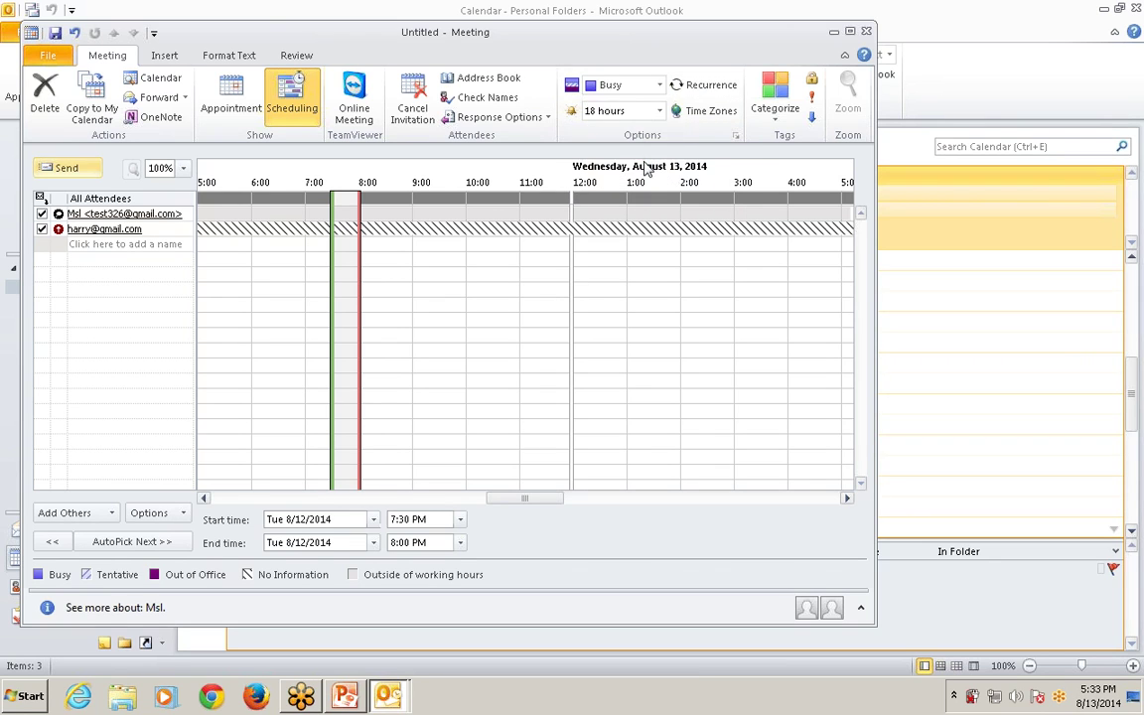
left_click(660, 86)
left_click(635, 170)
Look at the Recurrence settings without changes, then switch to the PowerPoint slides.
left_click(703, 85)
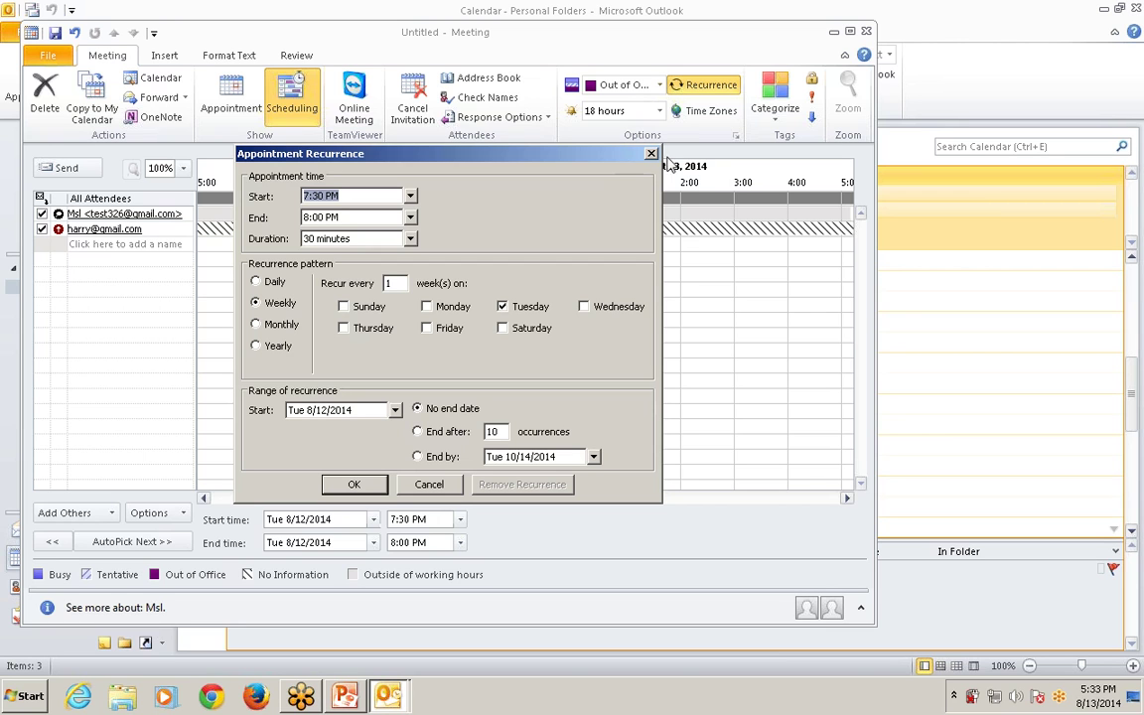
key("Escape")
key("alt+Tab")
key("alt+Tab")
key("Tab")
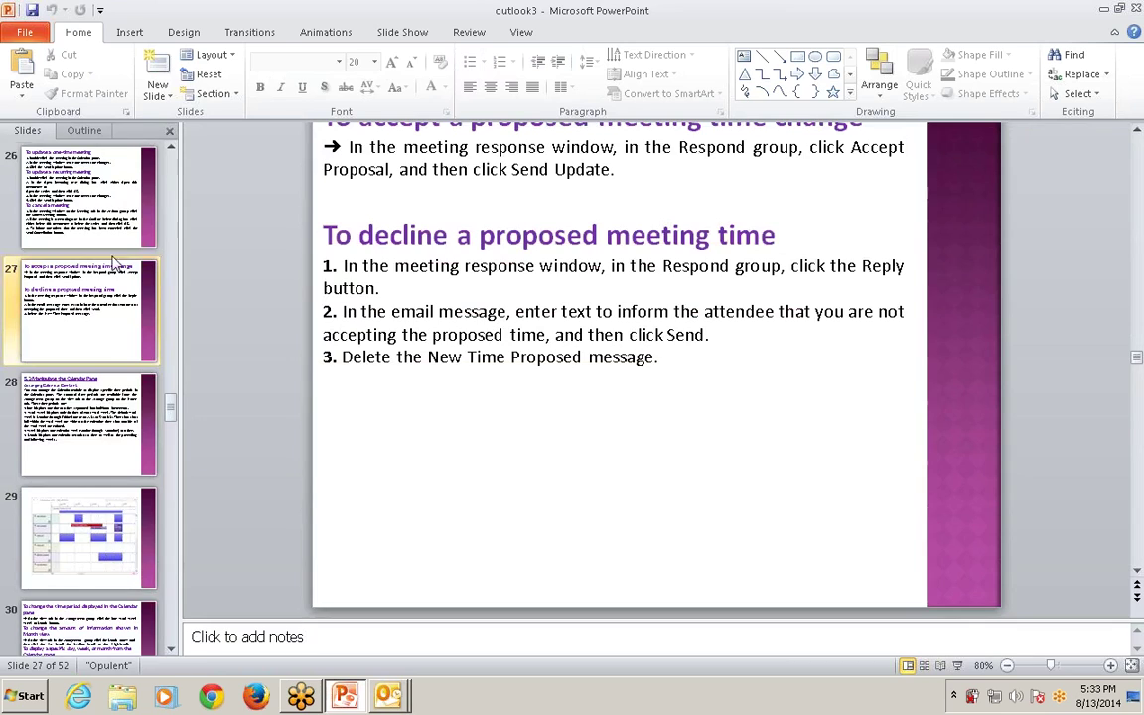
Run the slide show from slide 26, paging back and forth, then switch to Outlook.
left_click(99, 192)
key("shift+F5")
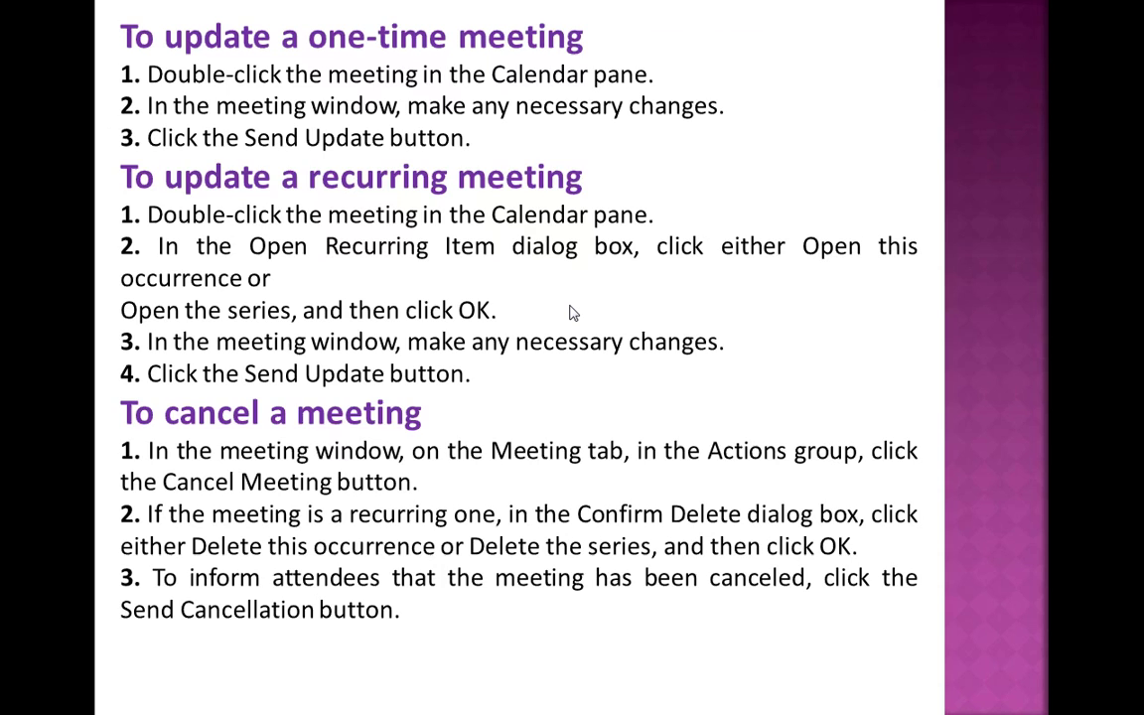
key("Left")
key("Right")
key("Left")
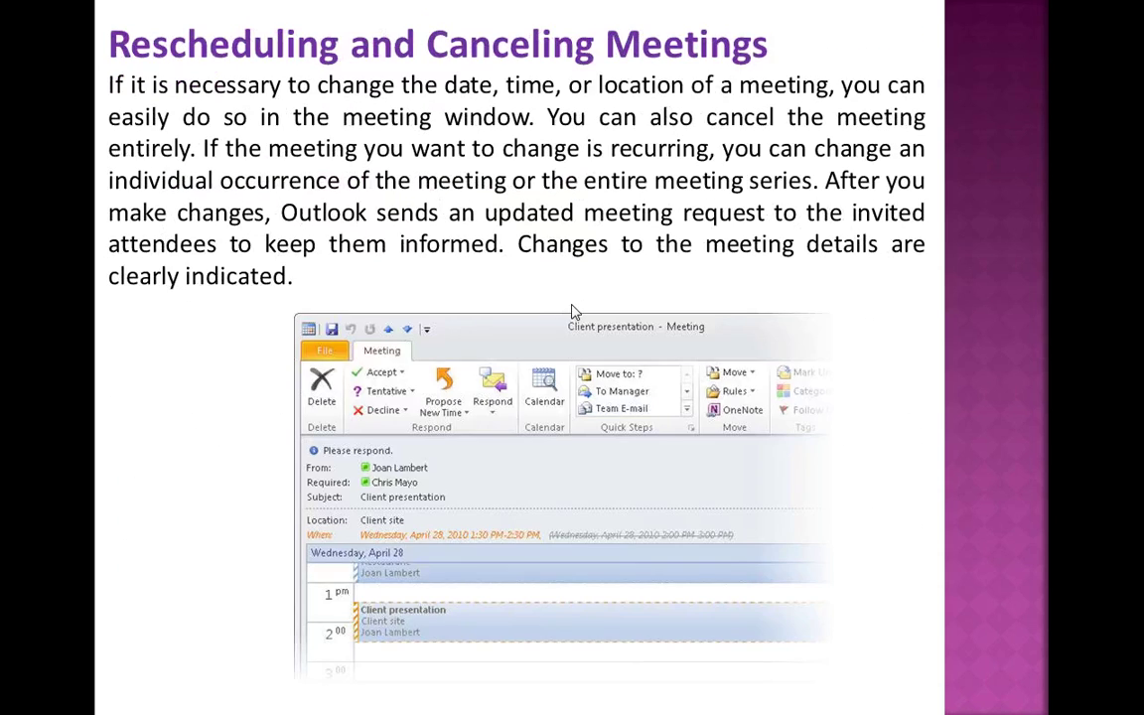
key("alt+Tab")
key("alt+Tab")
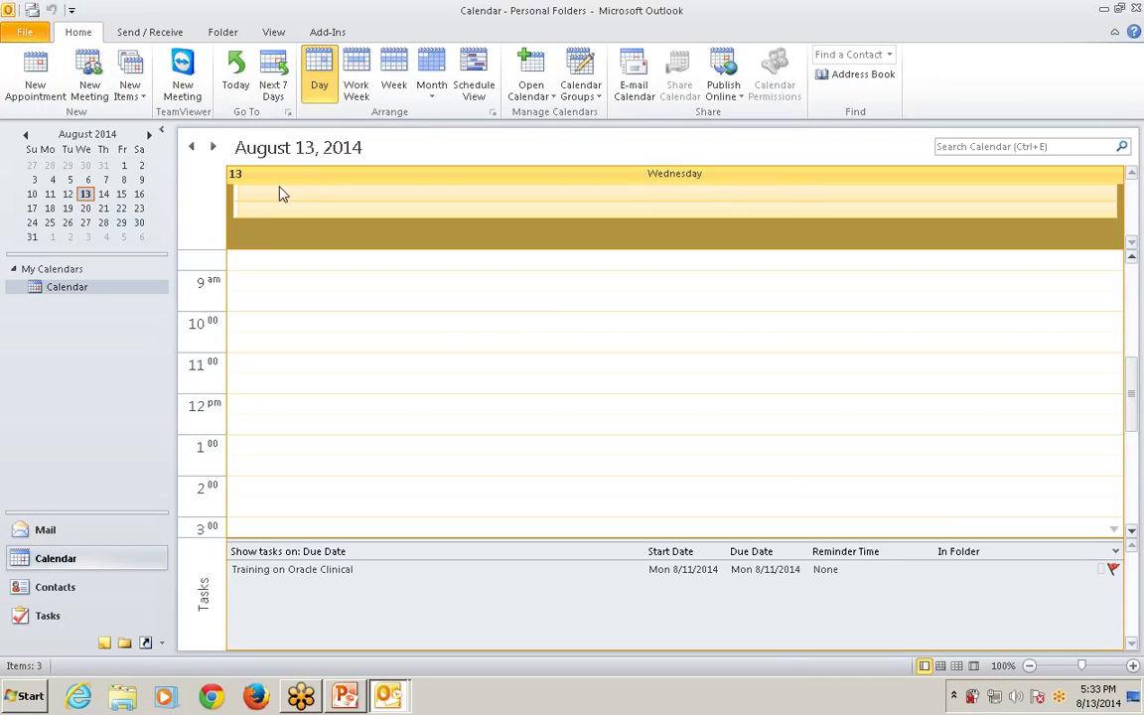
Open and discard blank all-day events for August 13.
double_click(308, 230)
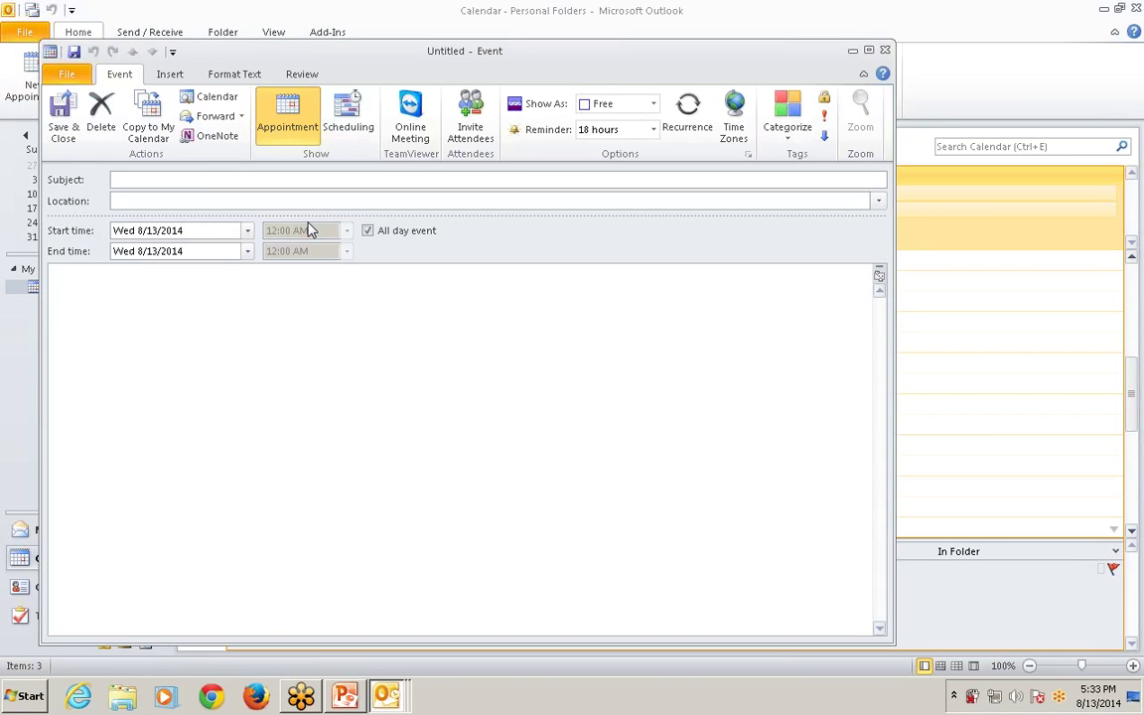
left_click(885, 50)
left_click(327, 209)
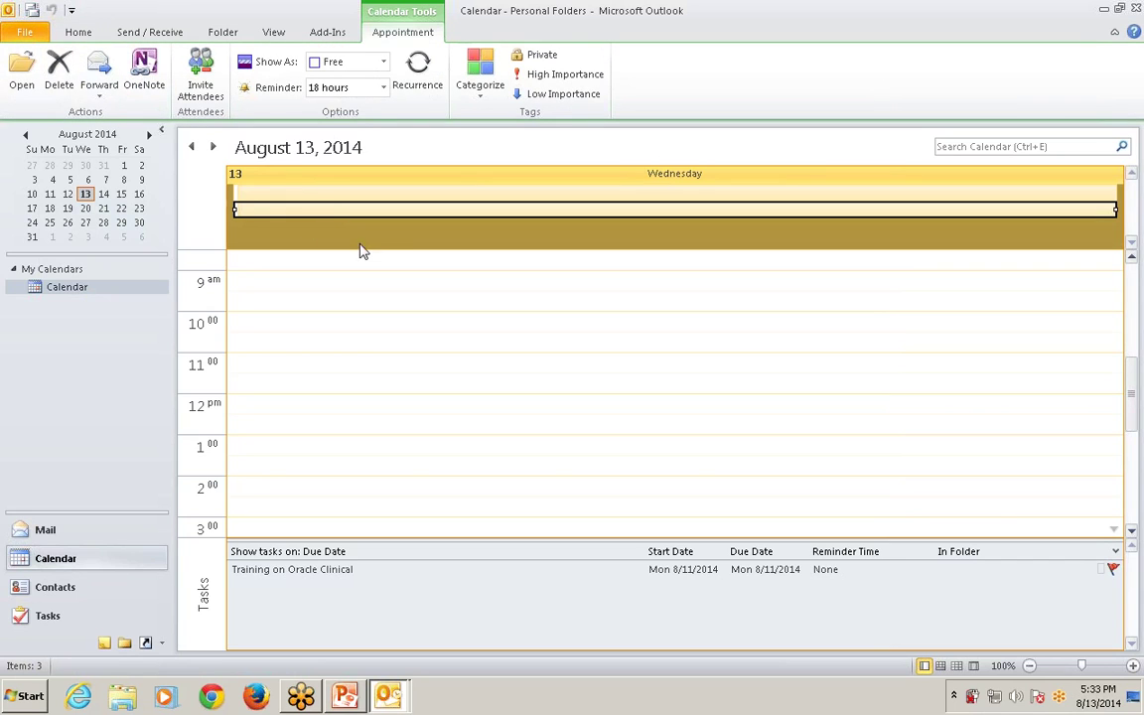
double_click(290, 227)
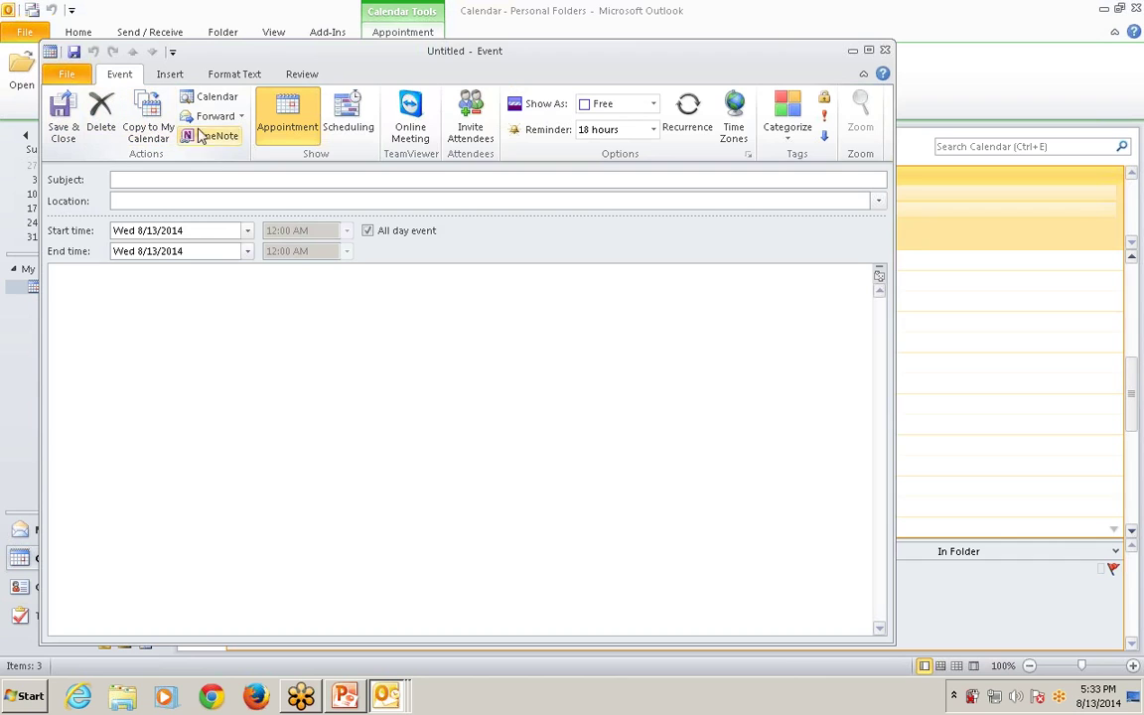
left_click(885, 48)
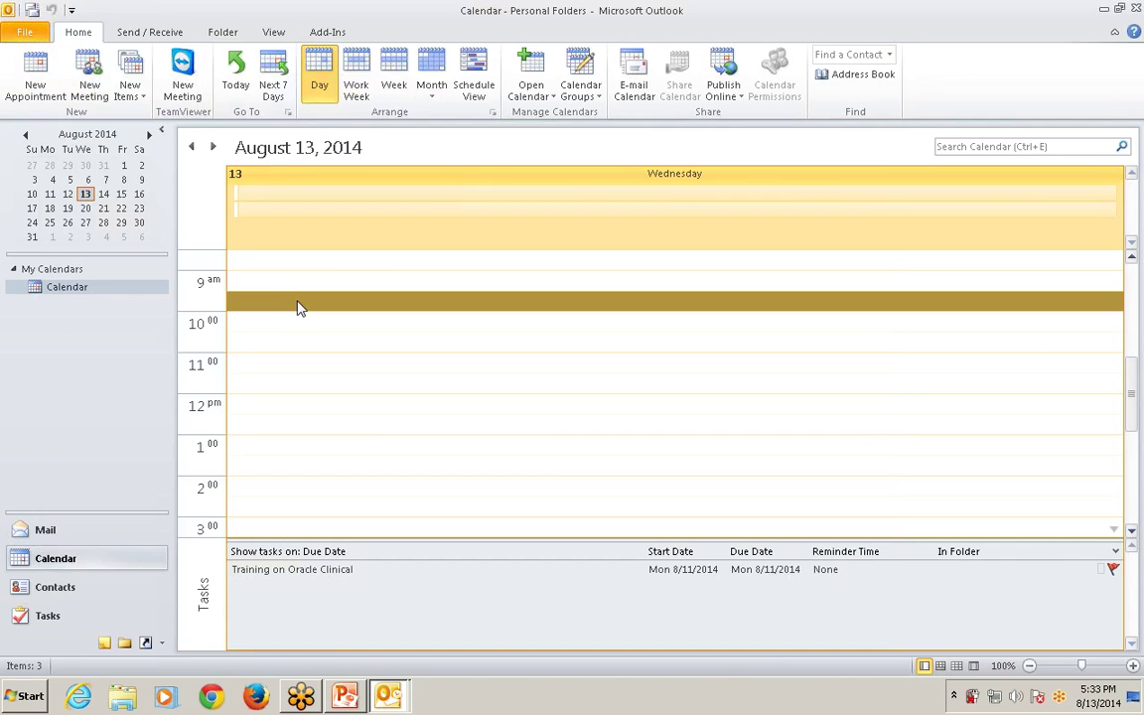
Start a new meeting, dismiss both overdue reminders, close the meeting unsent, and return to PowerPoint.
left_click(90, 90)
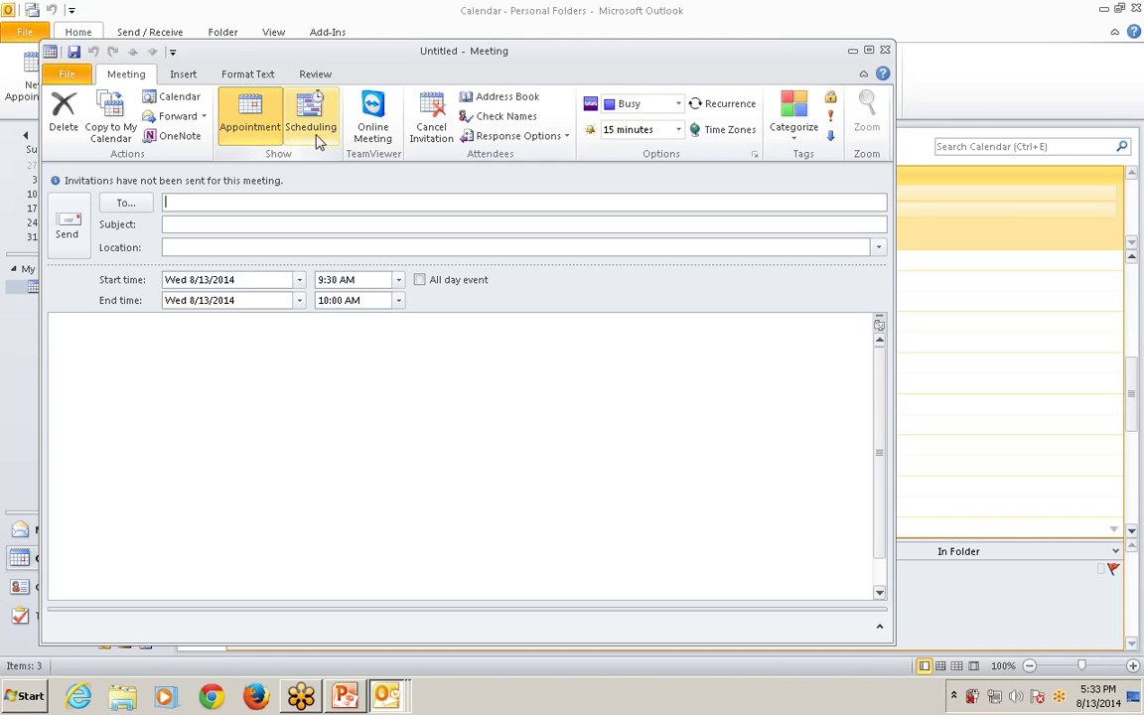
scroll(163, 85, "down", 3)
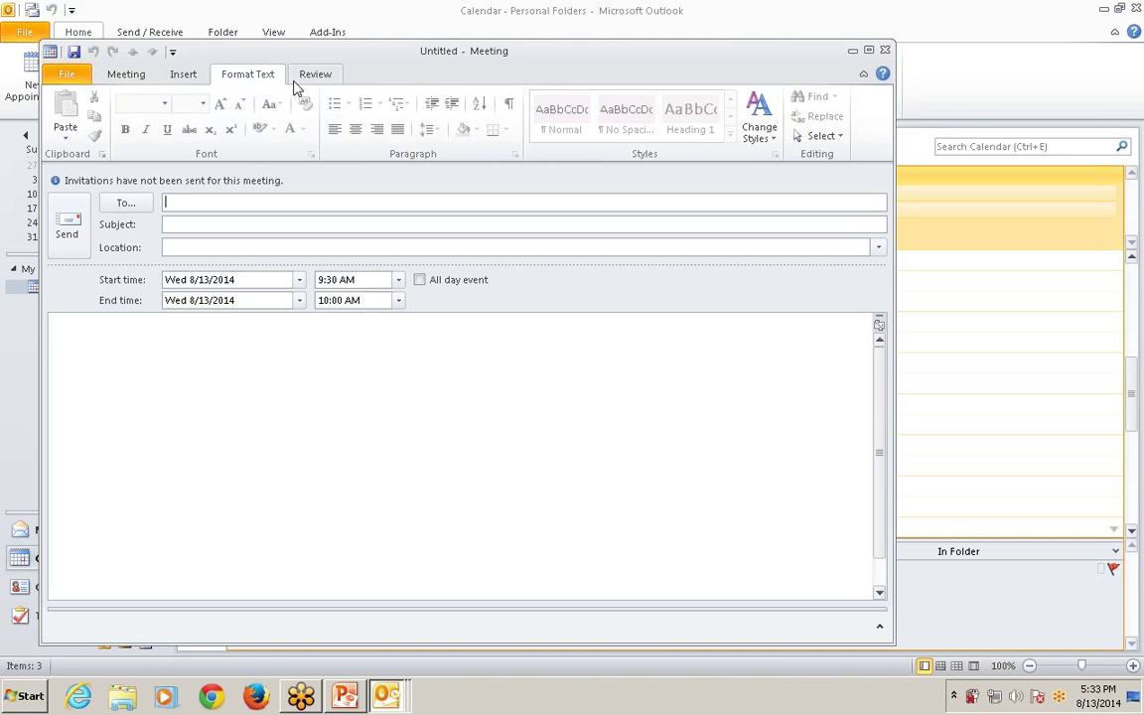
left_click(119, 75)
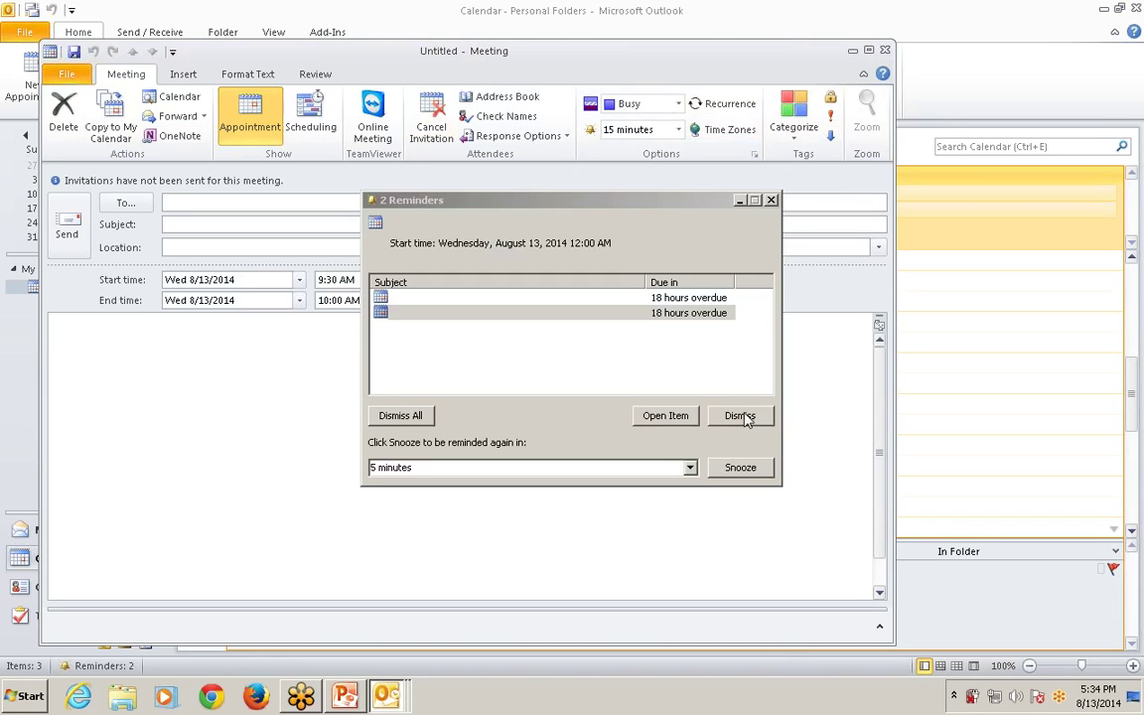
left_click(740, 415)
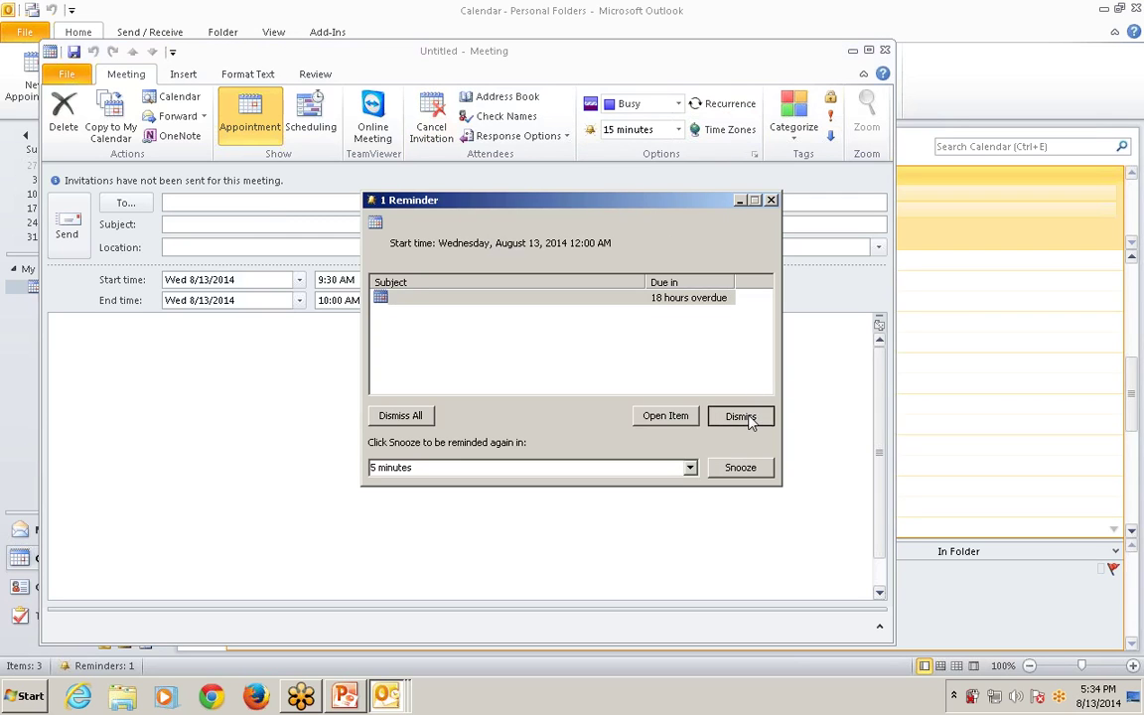
left_click(740, 416)
key("Escape")
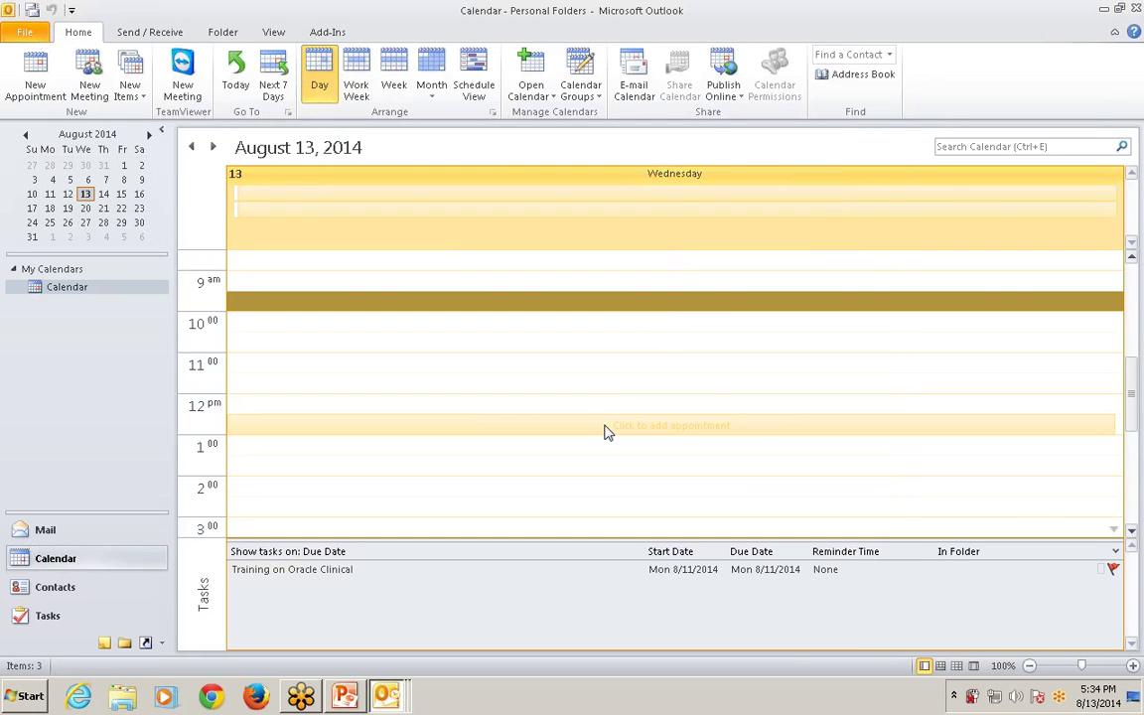
key("alt+Tab")
key("Tab")
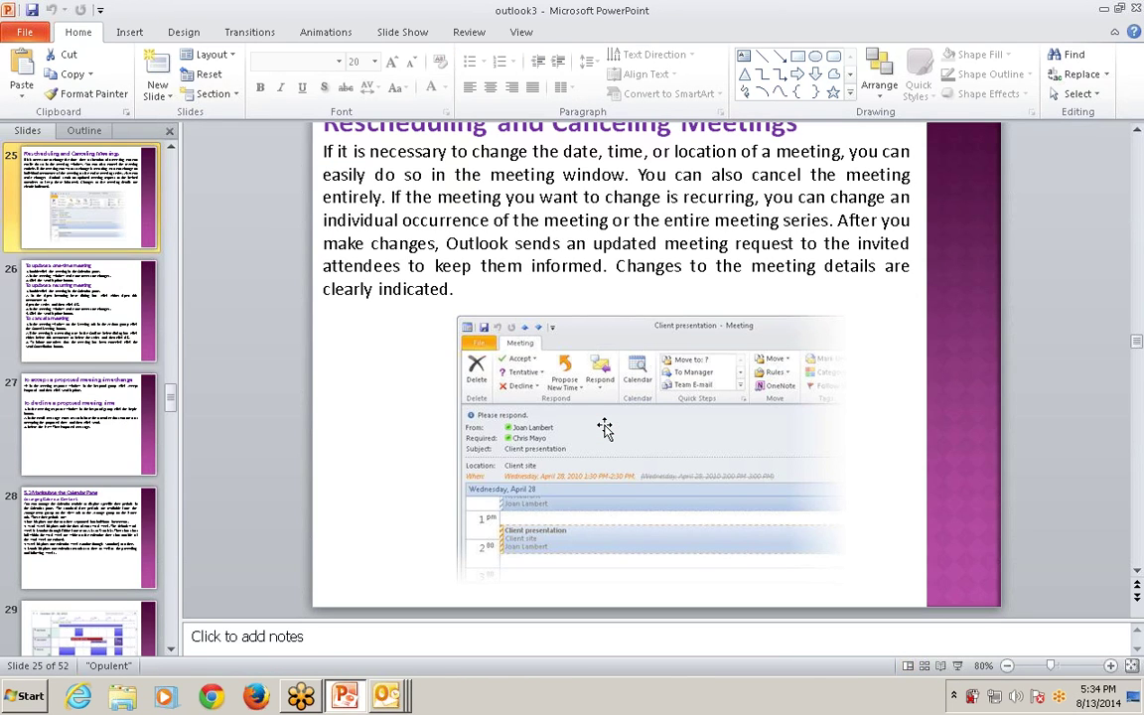
Present through to slide 26, end the show, and open a blank all-day event for August 13.
key("shift+F5")
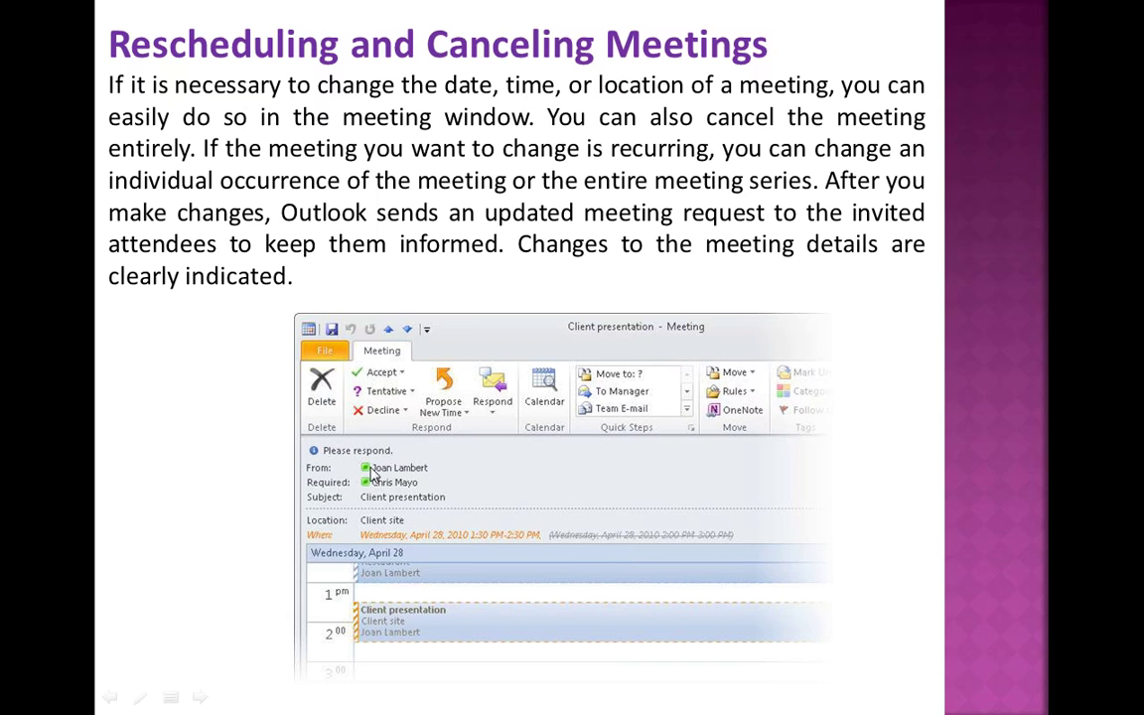
left_click(604, 483)
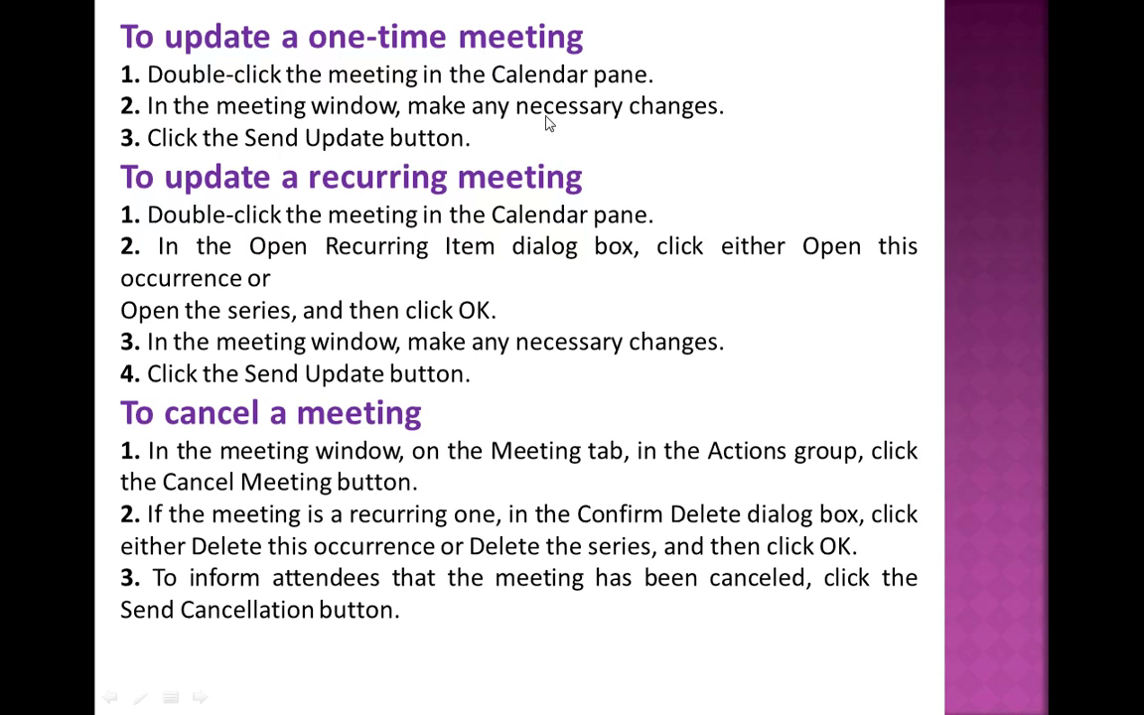
key("Escape")
key("alt+Tab")
double_click(447, 235)
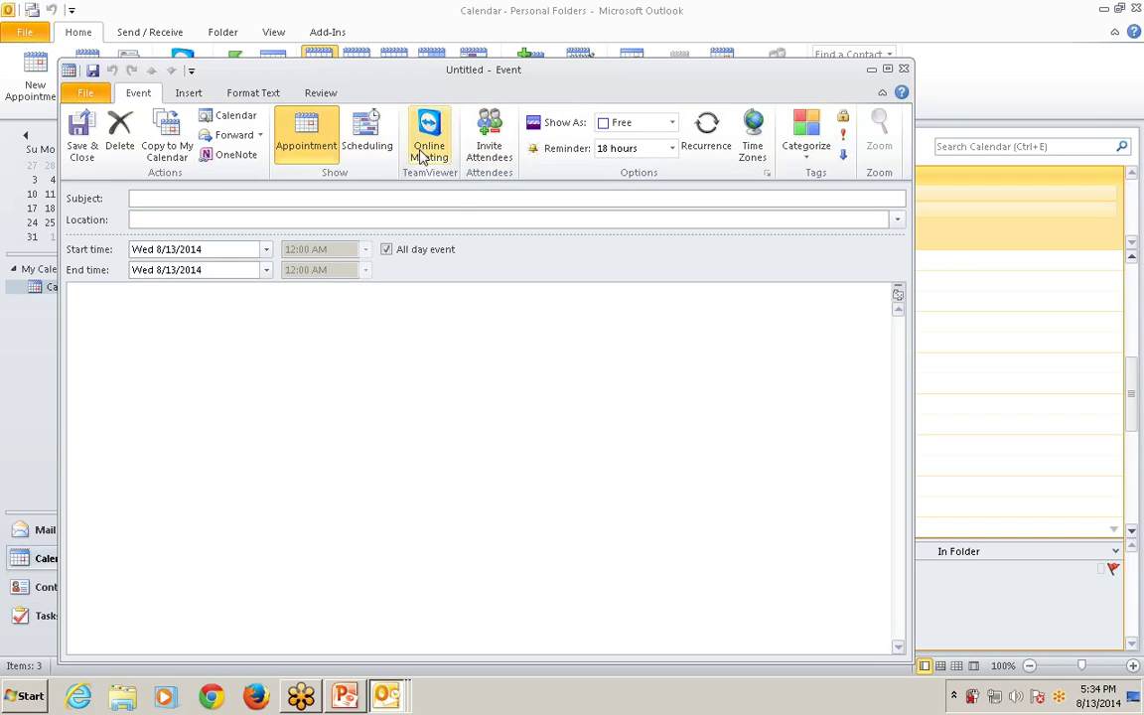
Switch from Outlook back toward the PowerPoint presentation.
key("alt+Tab")
key("alt+Tab")
key("alt+Tab")
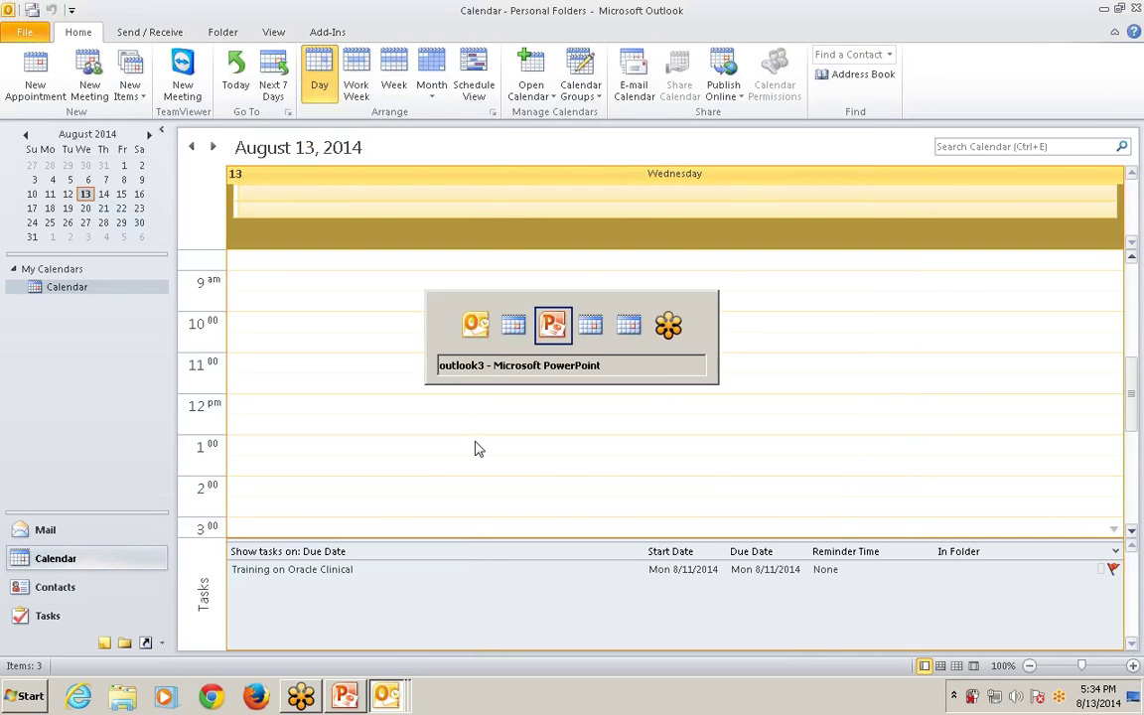
left_click_drag(351, 245, 650, 254)
left_click(466, 267)
left_click_drag(350, 244, 568, 245)
left_click(466, 267)
left_click_drag(424, 267, 659, 268)
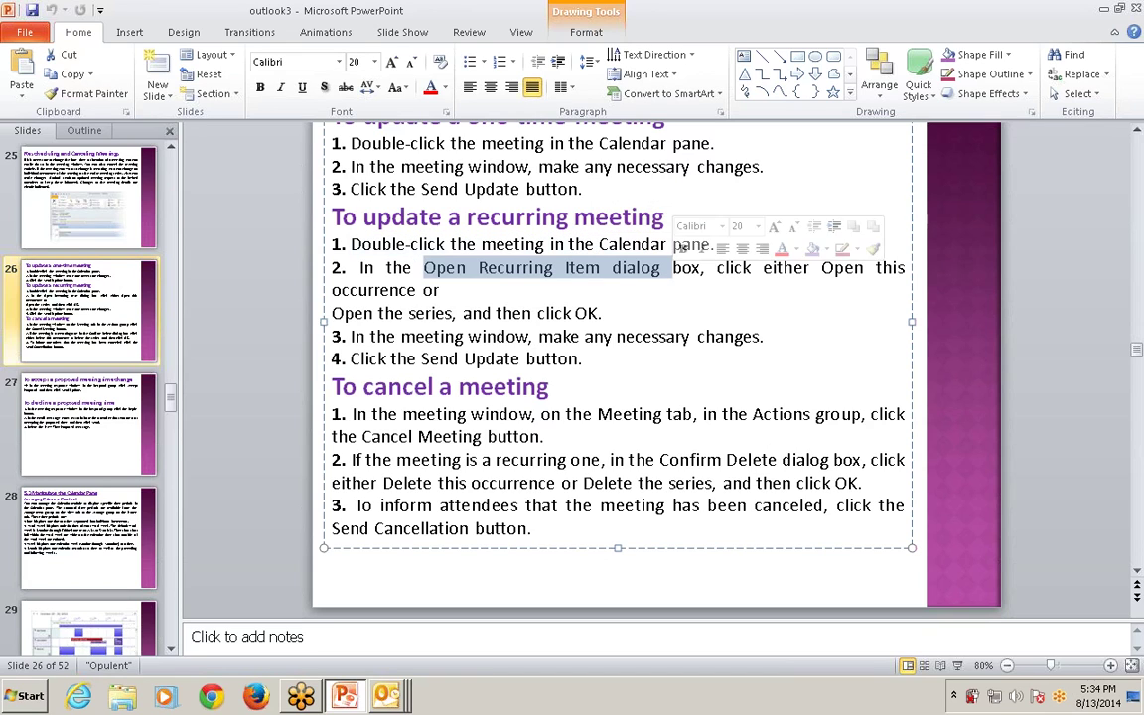
left_click_drag(763, 268, 440, 290)
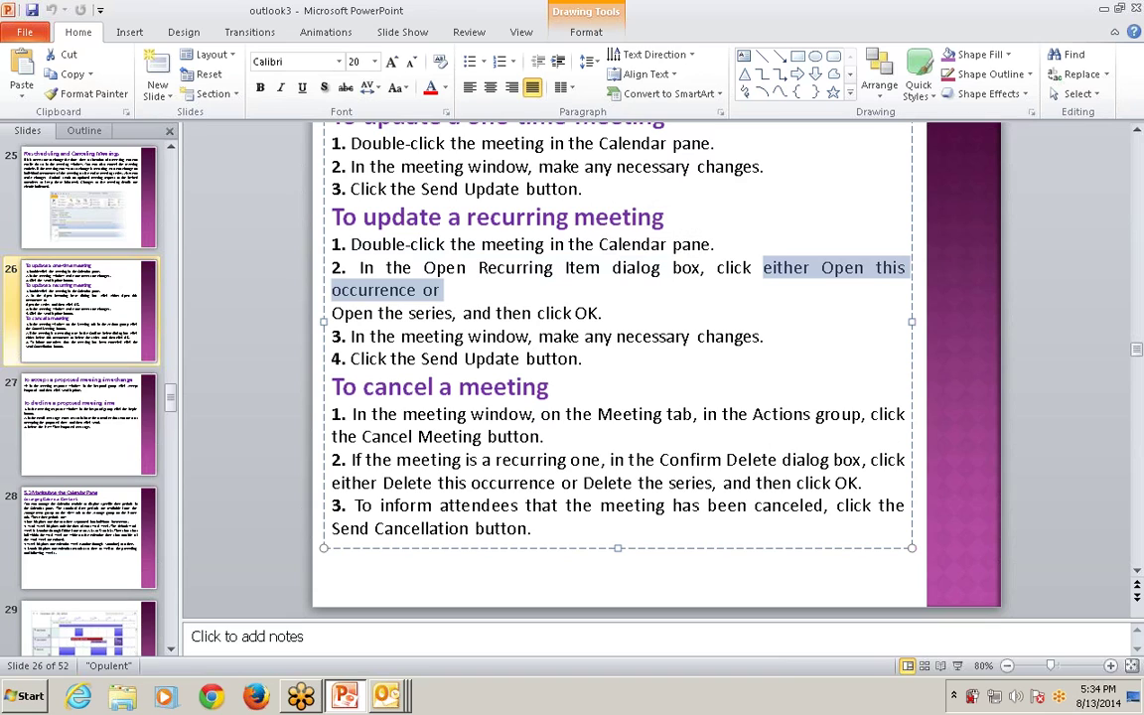
left_click_drag(332, 314, 498, 314)
left_click_drag(603, 313, 697, 337)
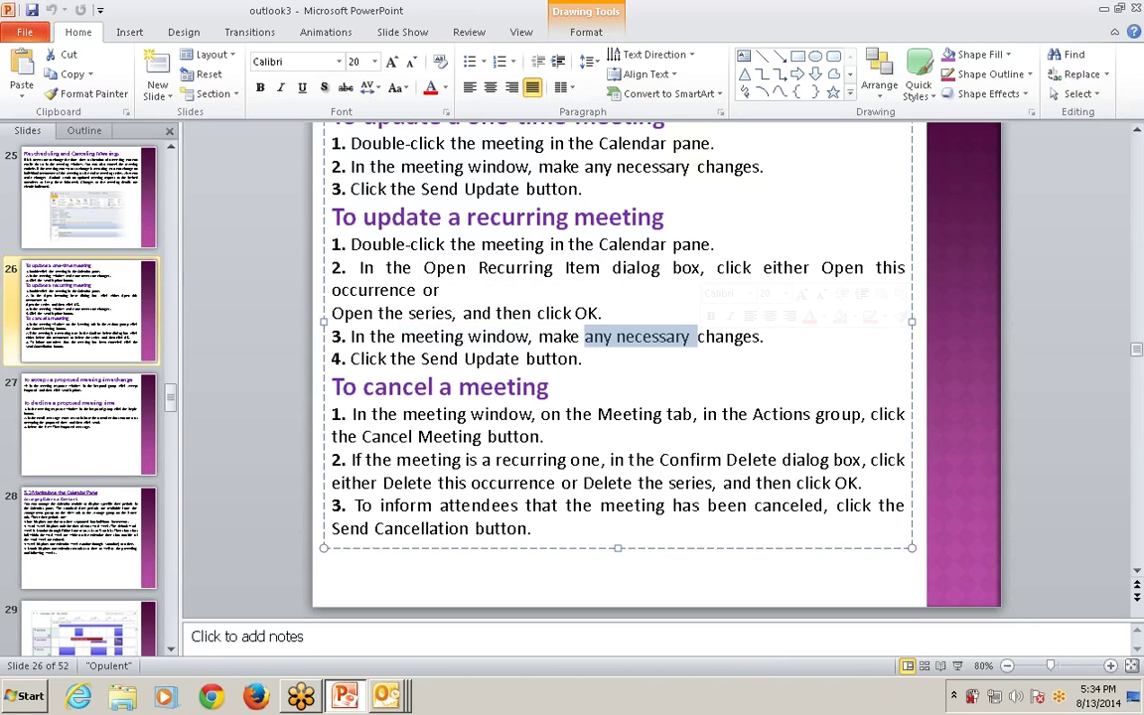
left_click_drag(582, 358, 369, 337)
key("alt+Tab")
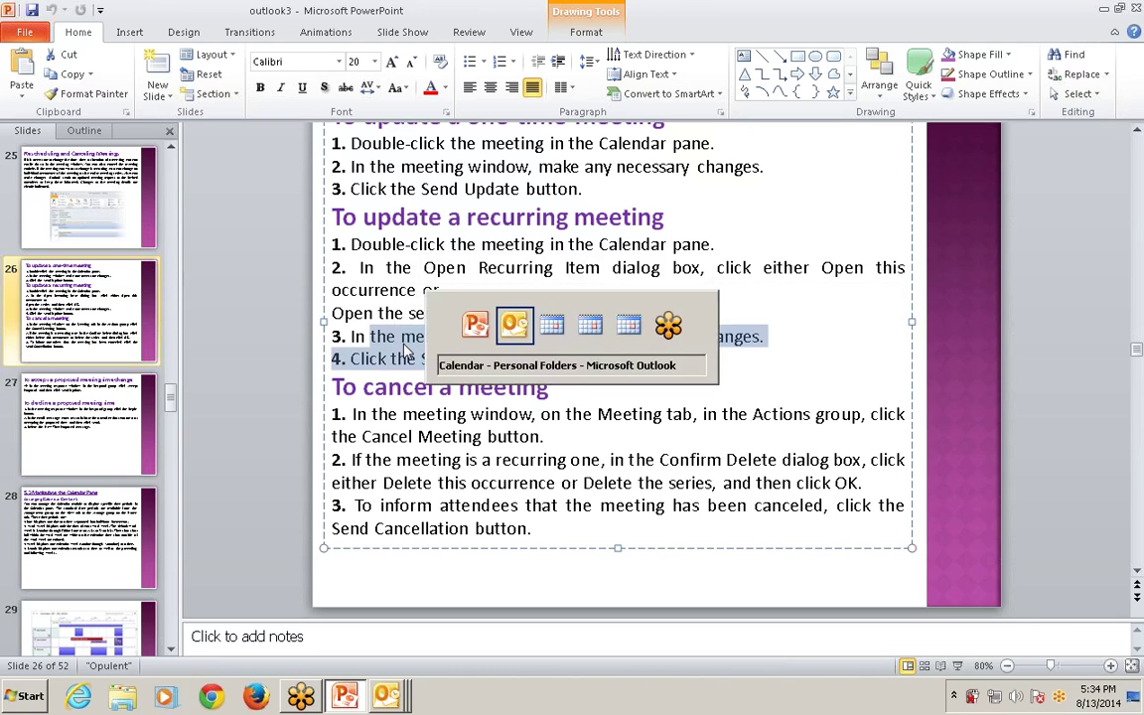
Discard a blank all-day event and a blank 9:30–10:00 meeting on August 13.
double_click(396, 219)
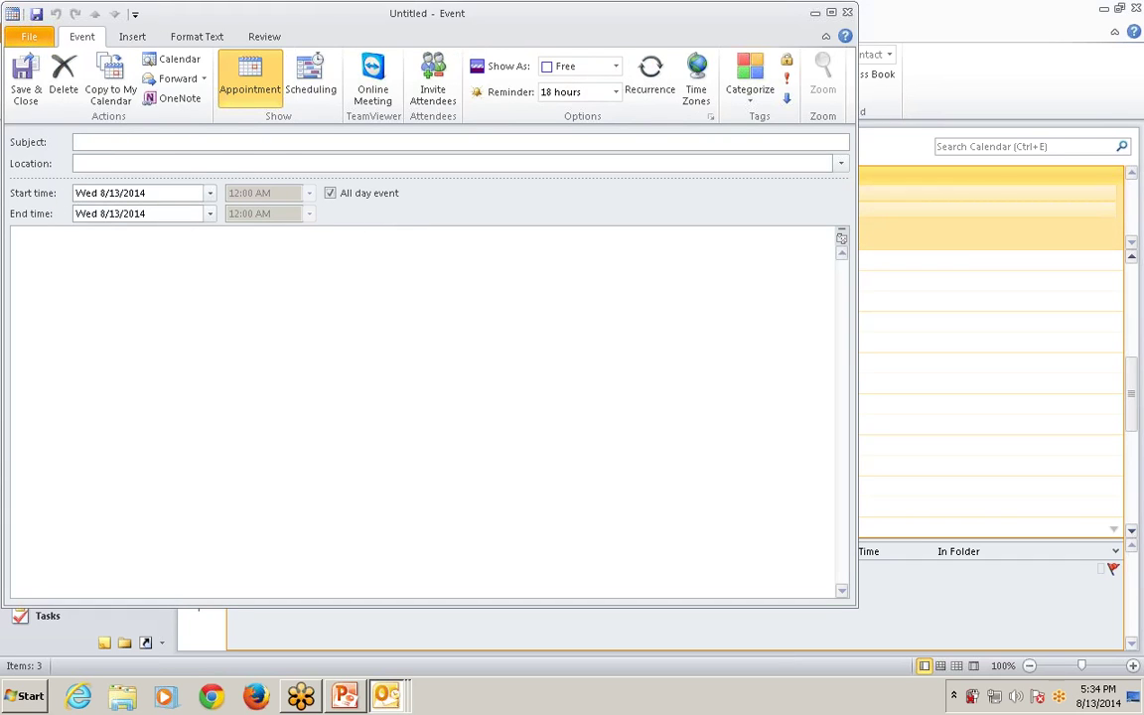
key("Escape")
left_click(288, 283)
left_click(293, 303)
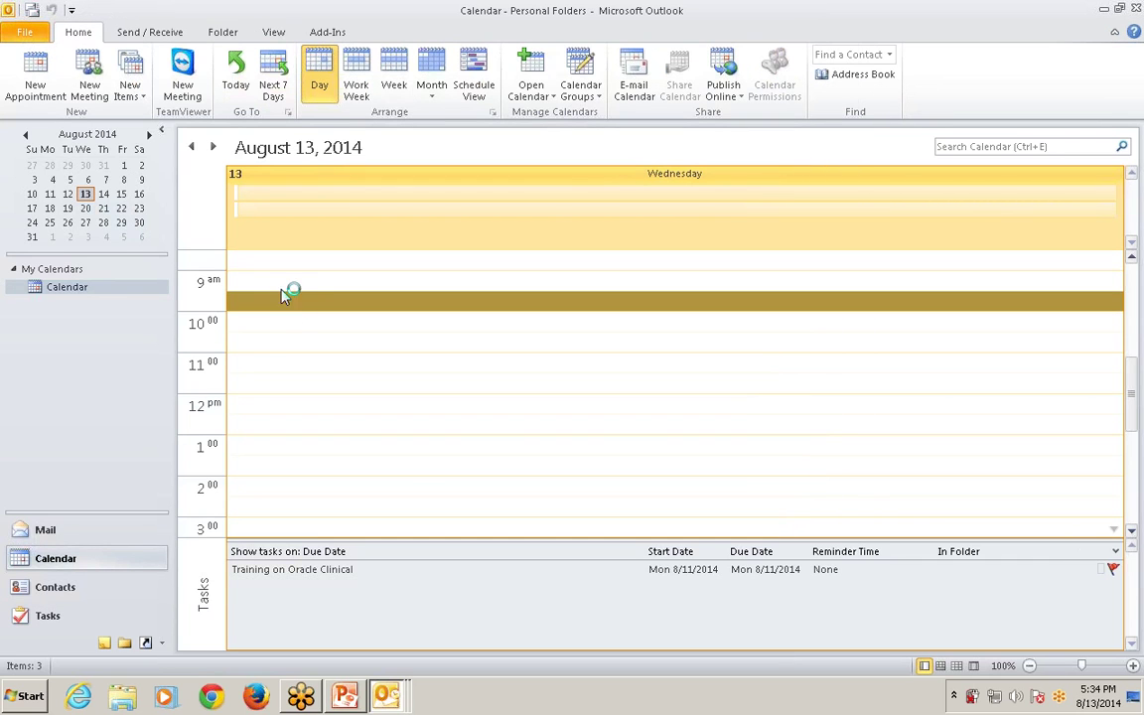
left_click(92, 79)
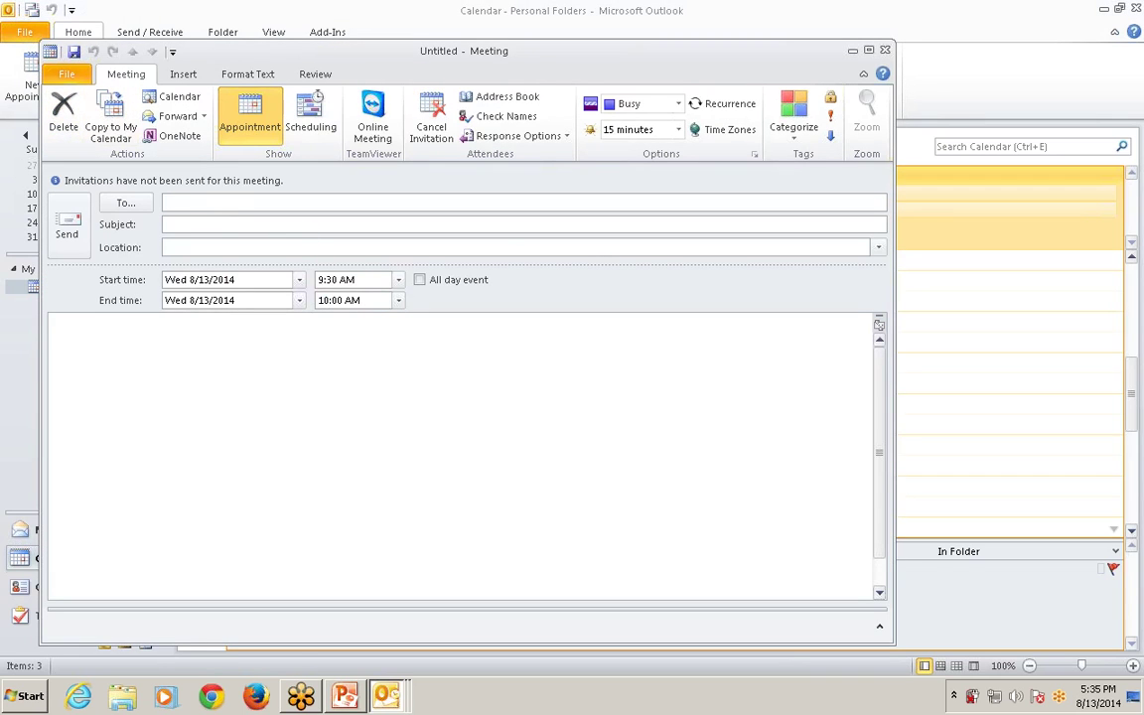
left_click(885, 51)
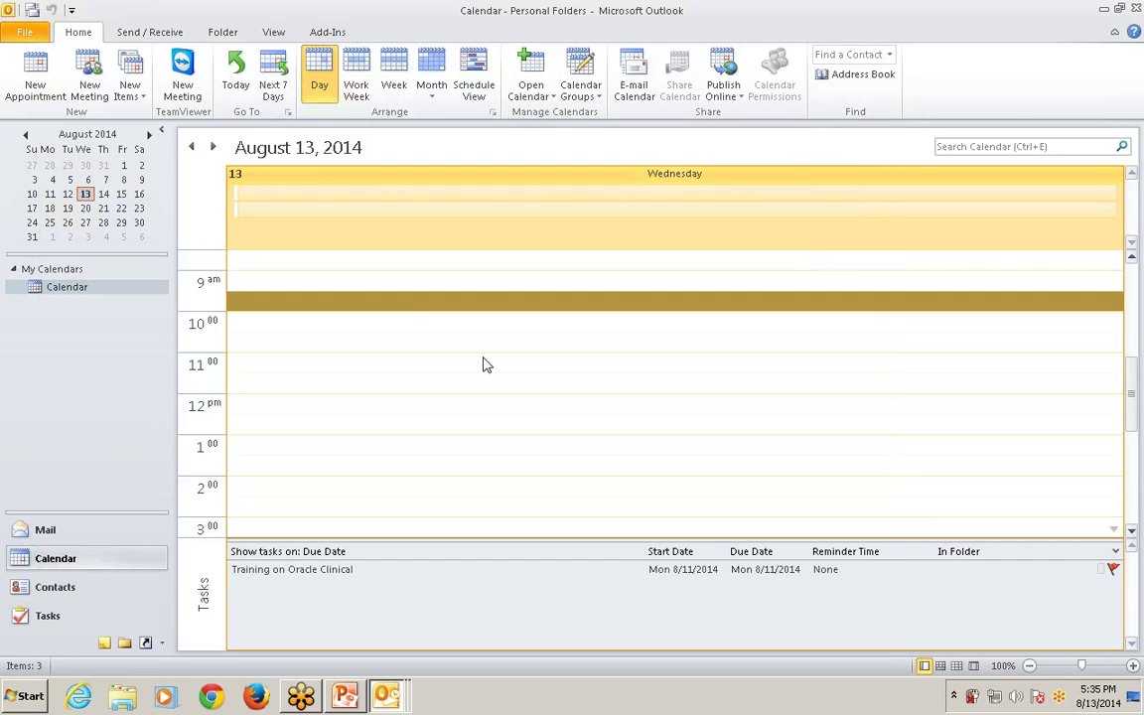
Create and save a 9:30 appointment marked Tentative, then dismiss its overdue reminder.
double_click(377, 302)
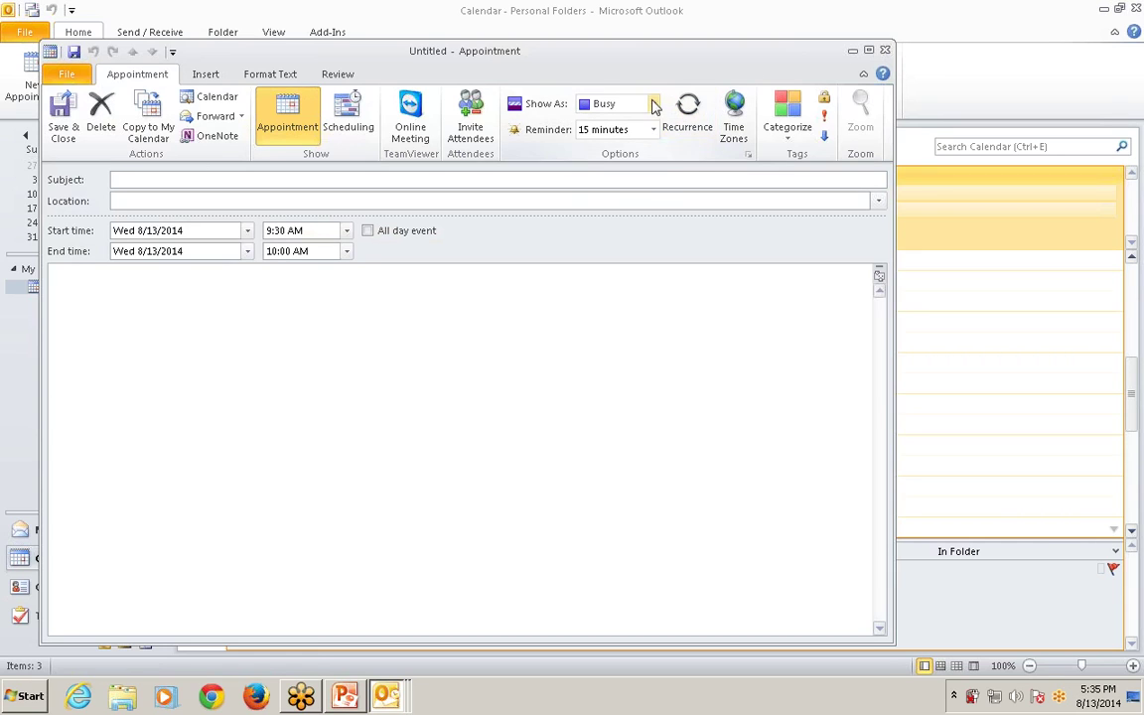
left_click(618, 103)
left_click(625, 147)
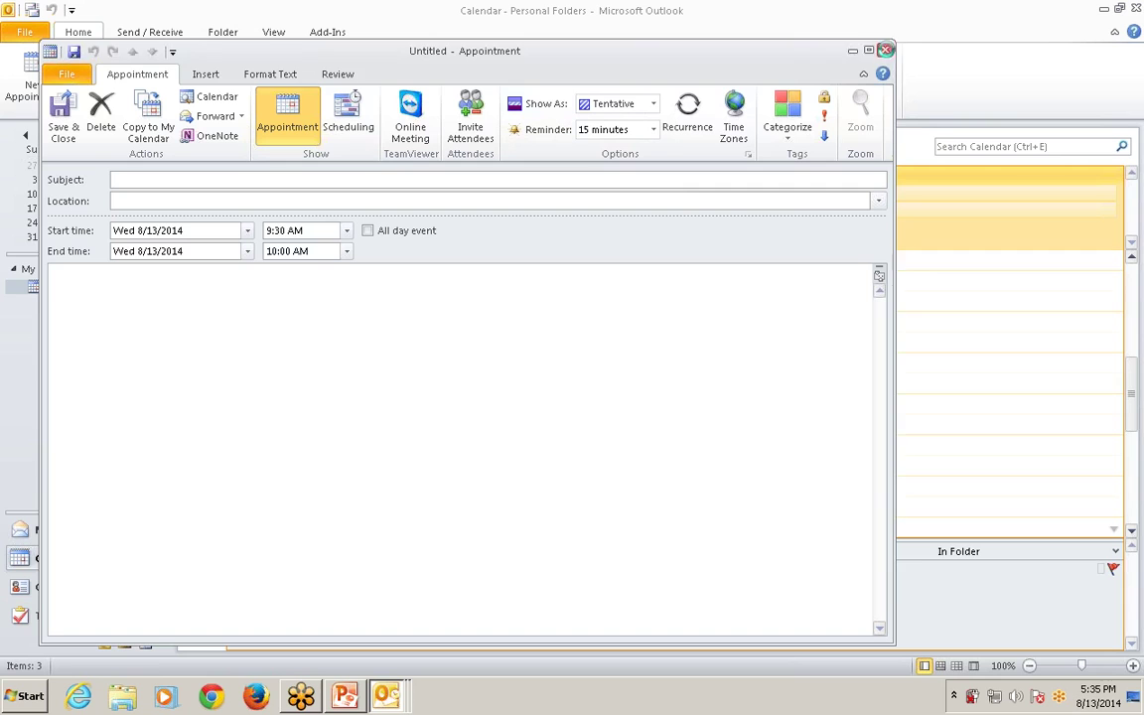
key("Escape")
left_click(508, 389)
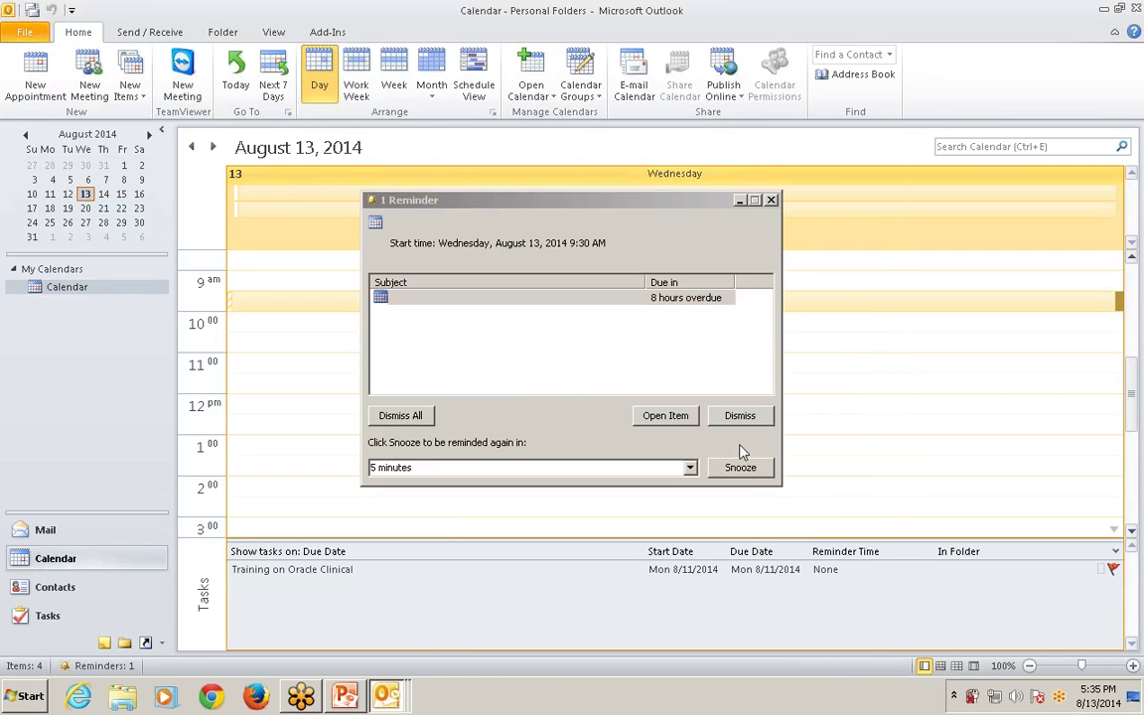
left_click(740, 415)
Title the 9:30 appointment 'dsdsd', mark it Busy, and save the changes.
double_click(325, 305)
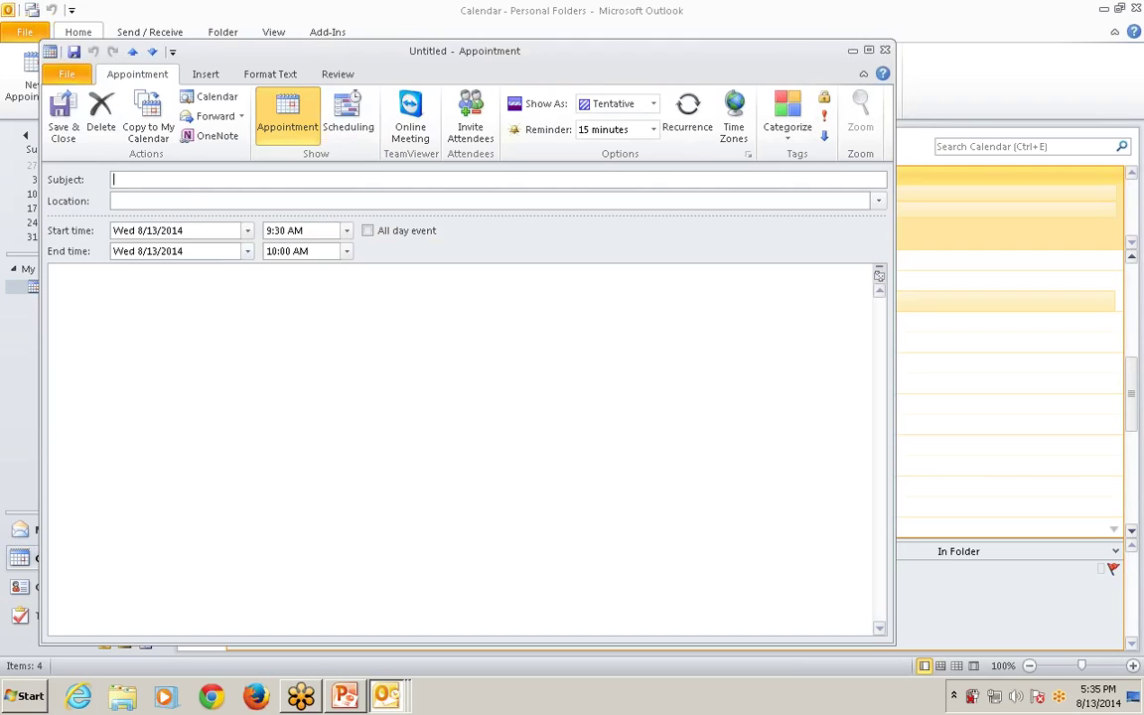
type("dsdsd")
left_click(653, 104)
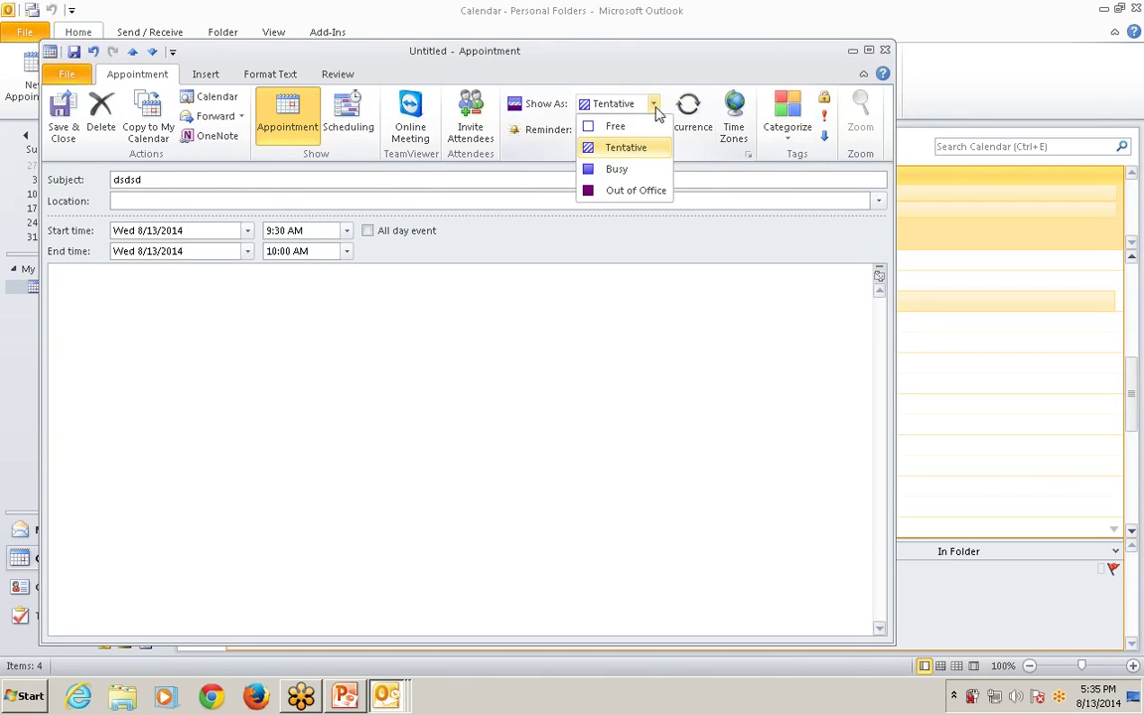
left_click(631, 165)
left_click(885, 50)
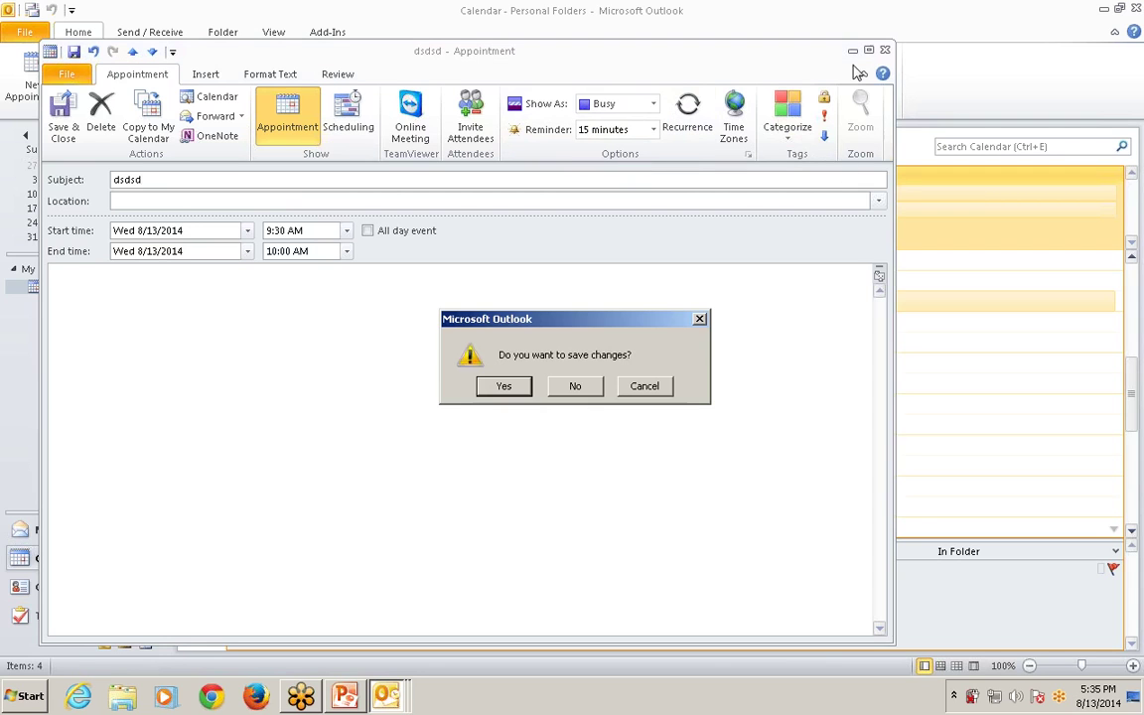
left_click(503, 386)
Reopen and close the dsdsd appointment, then discard another blank all-day event.
left_click(401, 363)
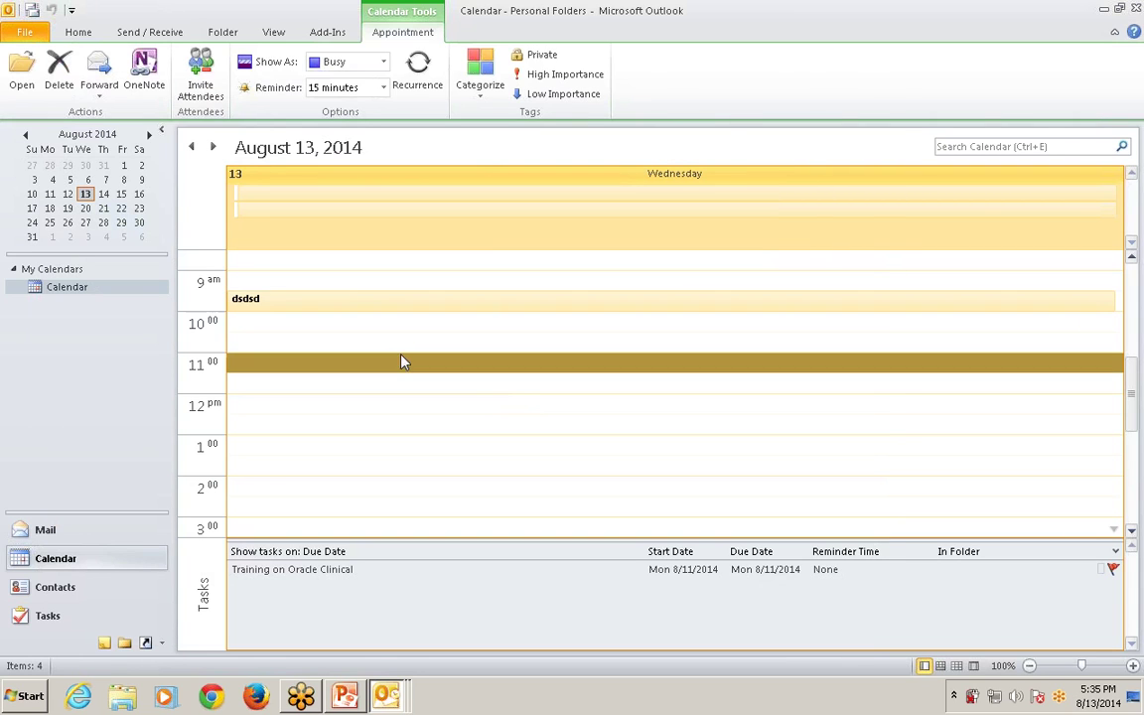
double_click(343, 297)
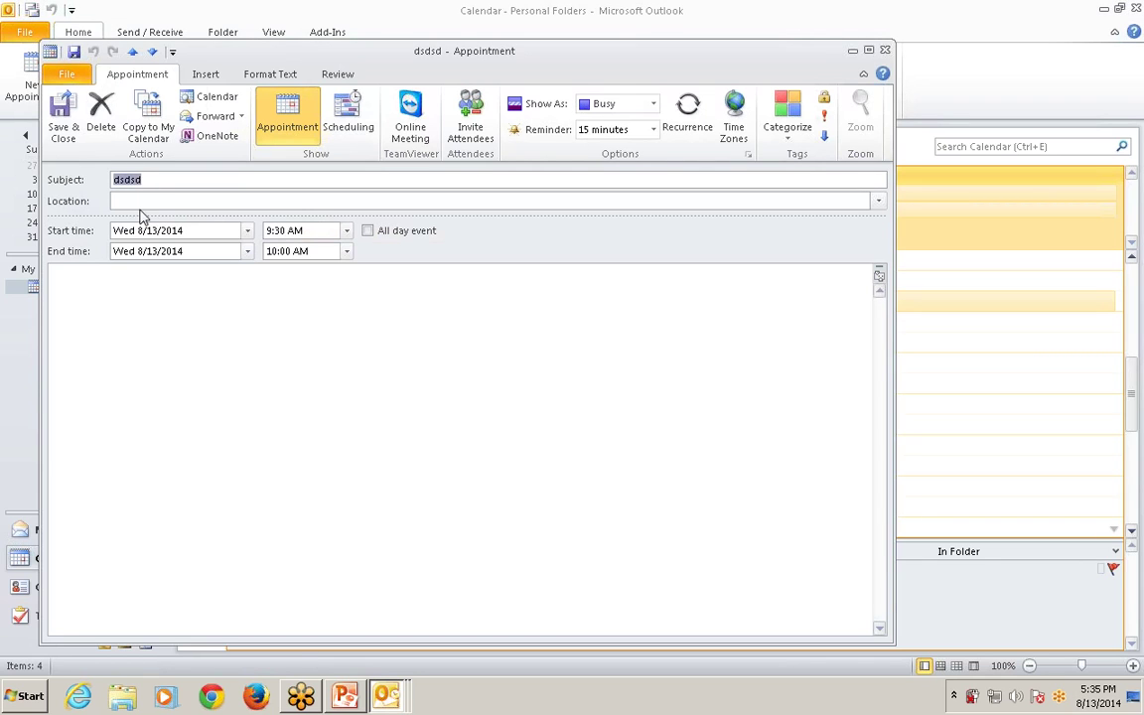
left_click(885, 49)
key("alt+Tab")
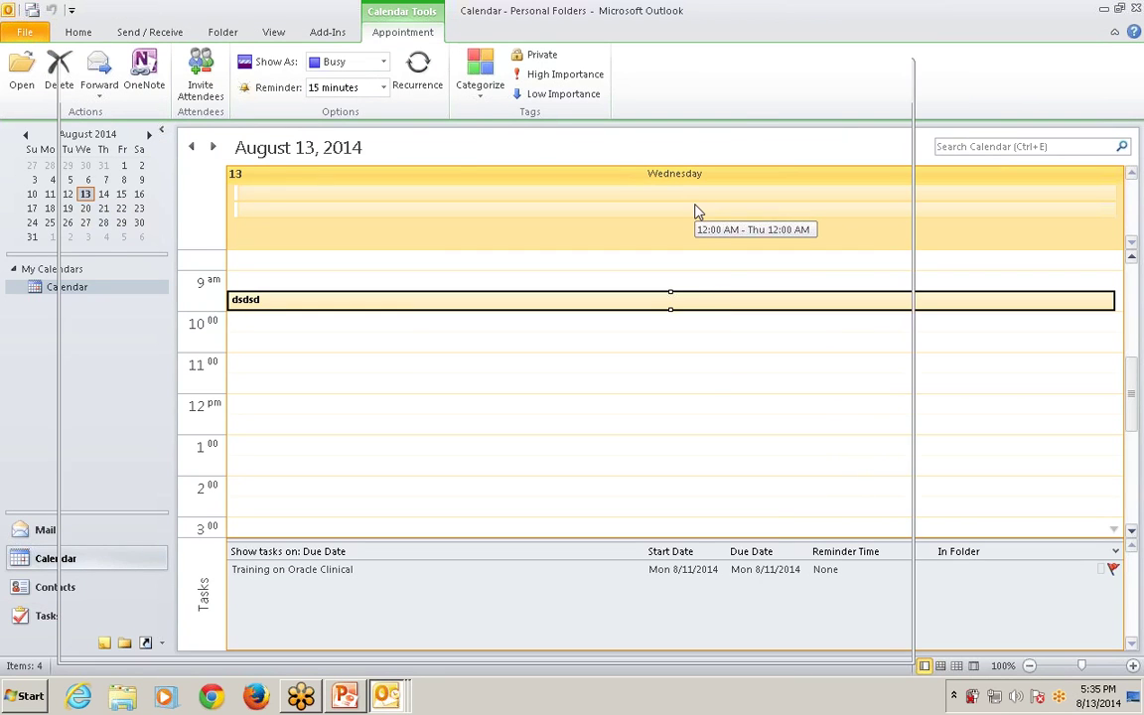
double_click(694, 210)
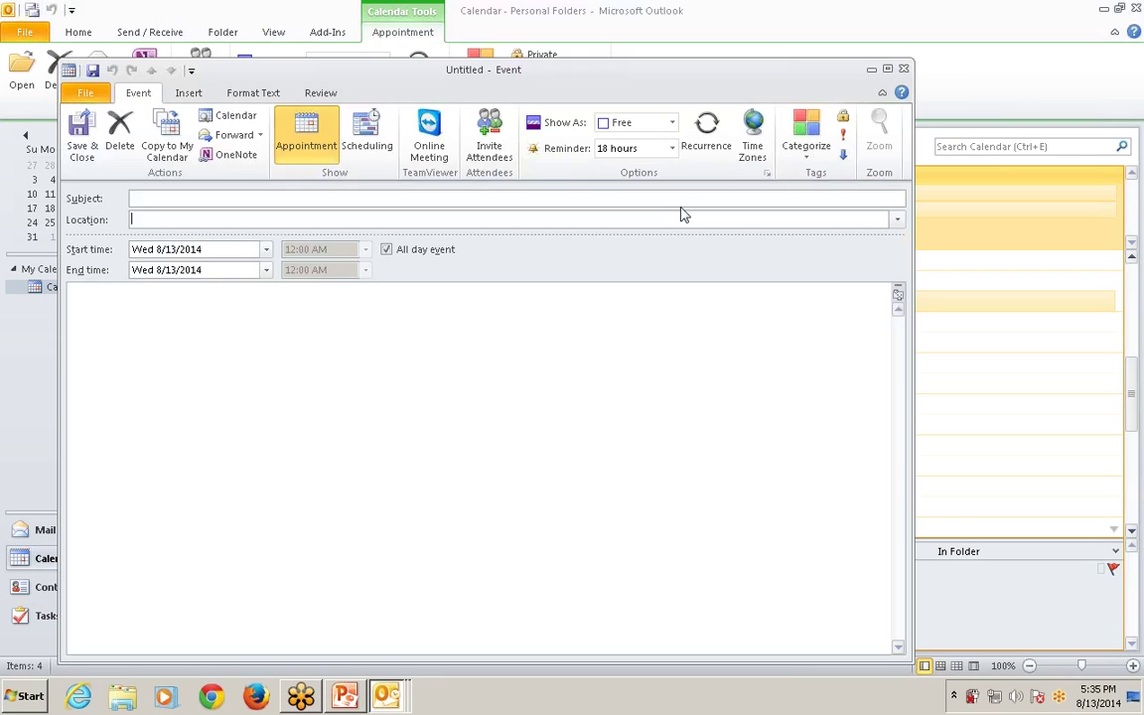
key("Escape")
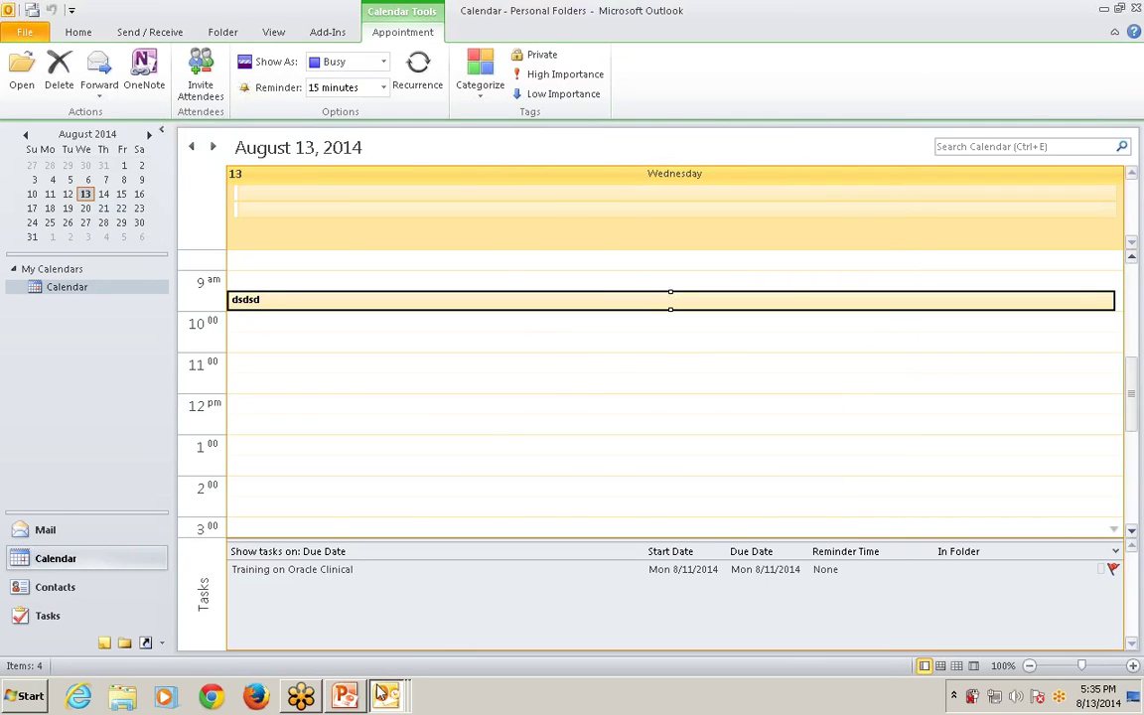
Bring PowerPoint forward and highlight the Cancel Meeting wording in step 1.
left_click(344, 696)
left_click(467, 435)
left_click_drag(418, 437, 722, 414)
Clear the slide highlight, then open and delete the dsdsd appointment in Outlook.
left_click(782, 414)
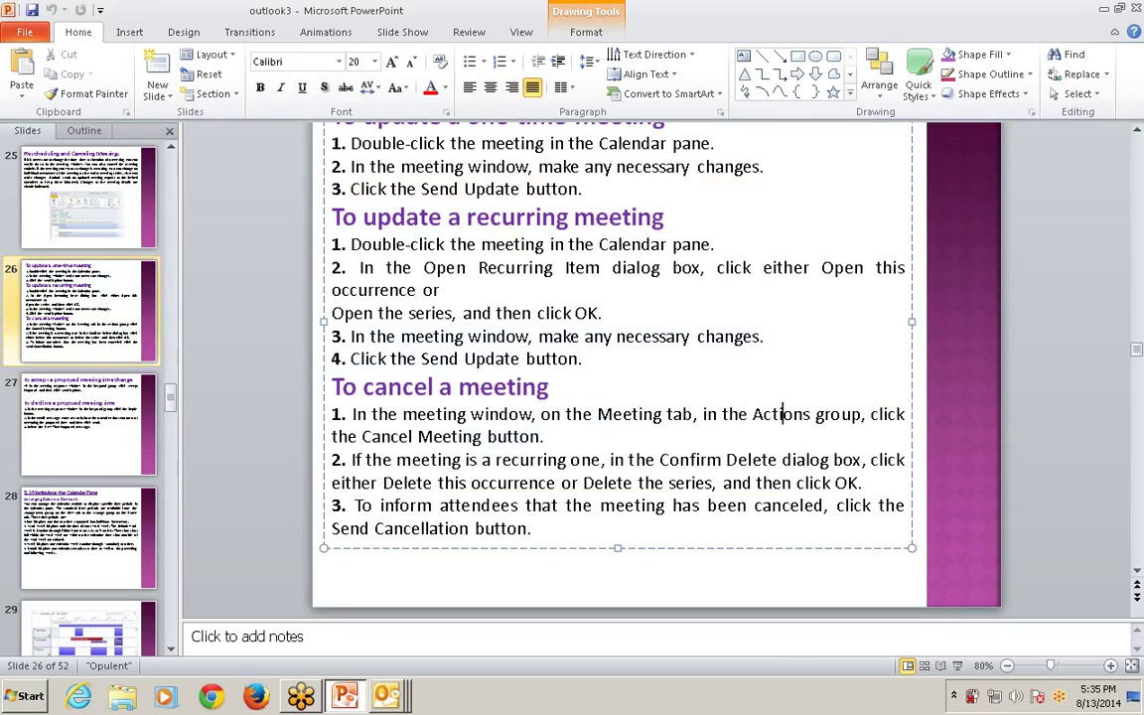
key("alt+Tab")
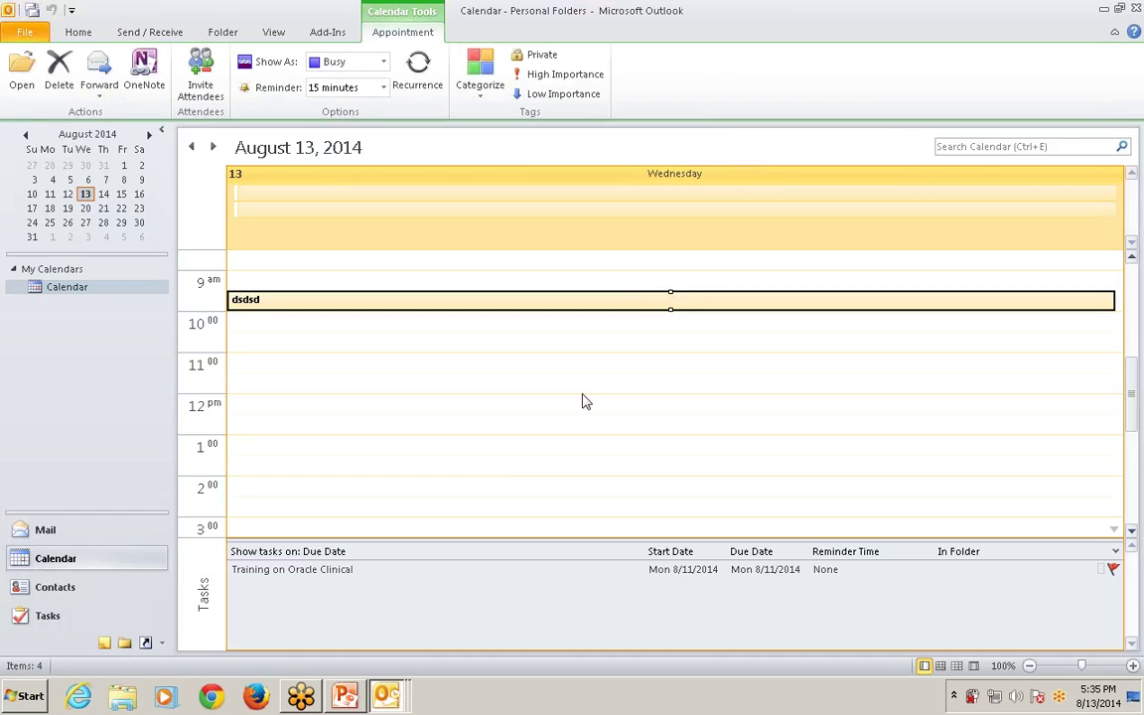
double_click(314, 299)
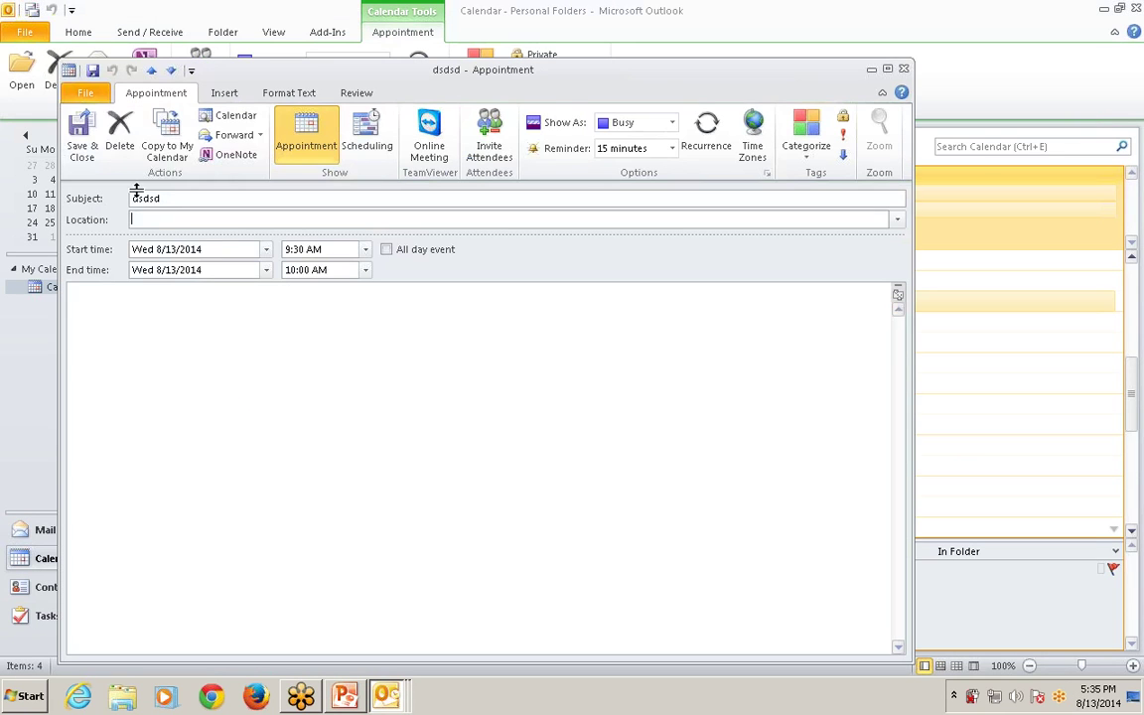
left_click(117, 139)
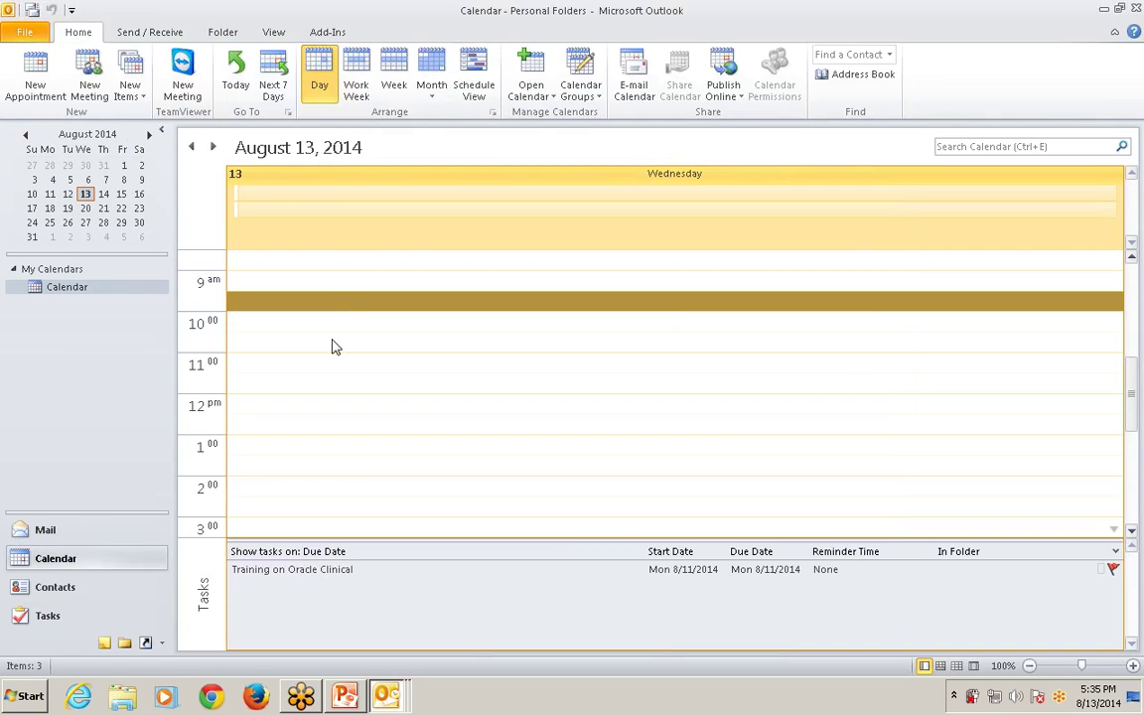
Open and close an unsaved 9:30 appointment, then switch back to PowerPoint.
double_click(330, 300)
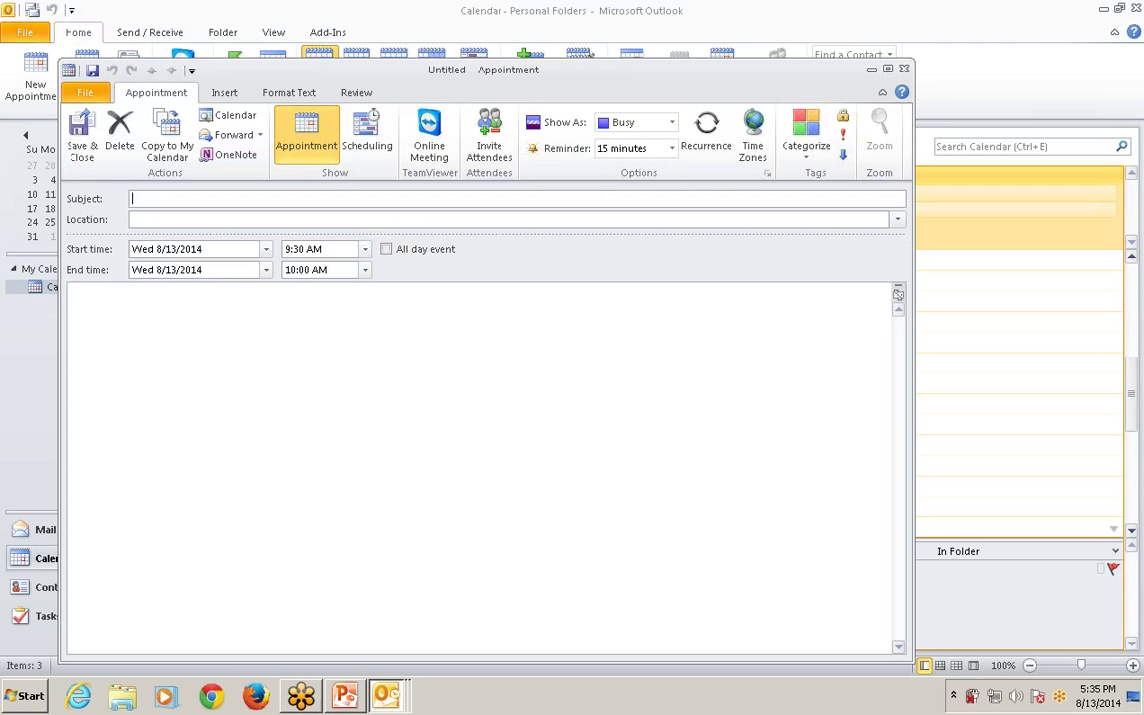
key("Escape")
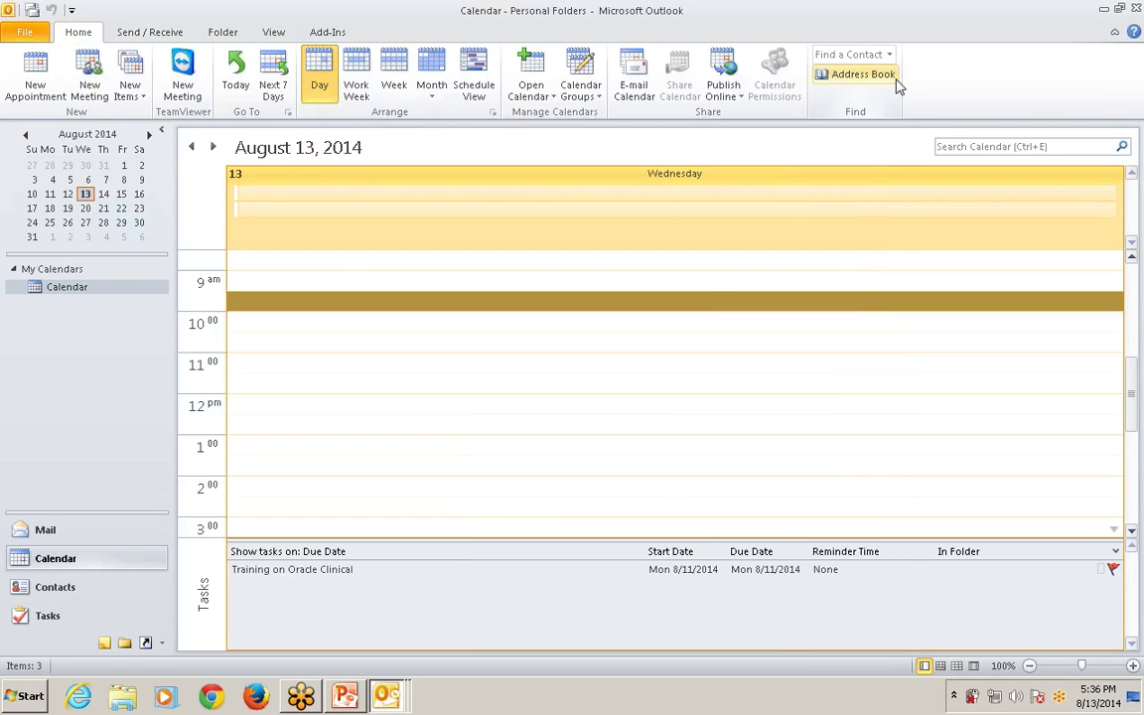
key("alt+Tab")
Highlight the Delete this occurrence, delete-the-series and send-cancellation phrases on slide 26, then return to Outlook.
left_click_drag(495, 460, 658, 459)
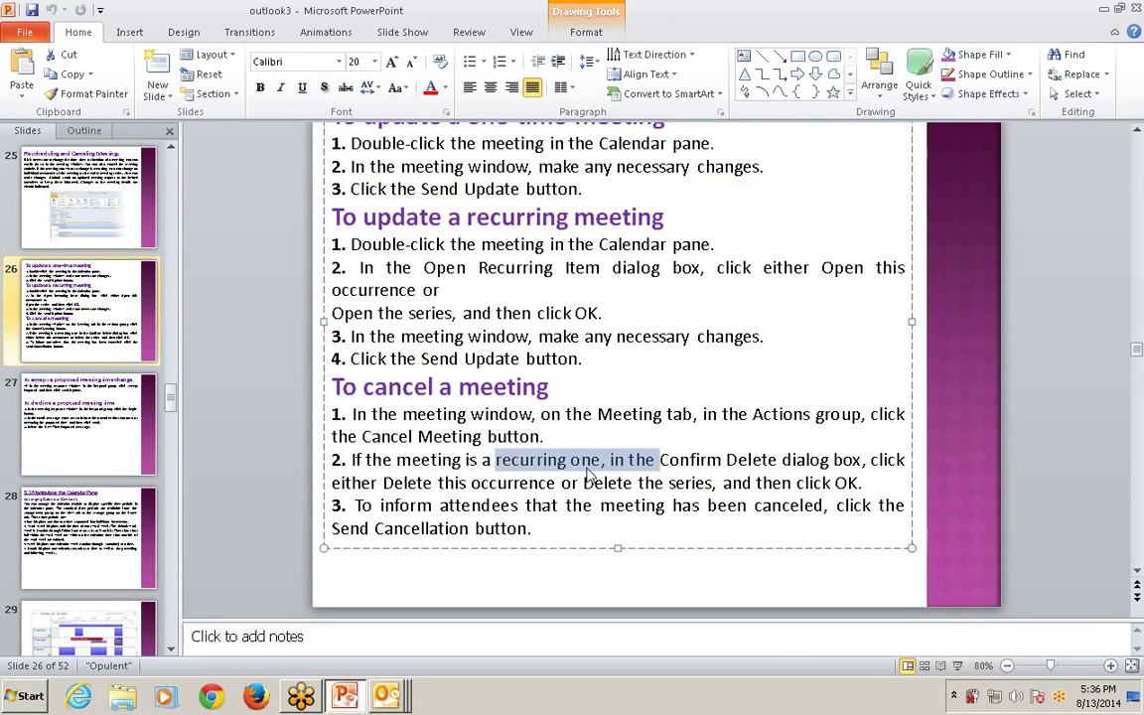
left_click_drag(396, 460, 829, 460)
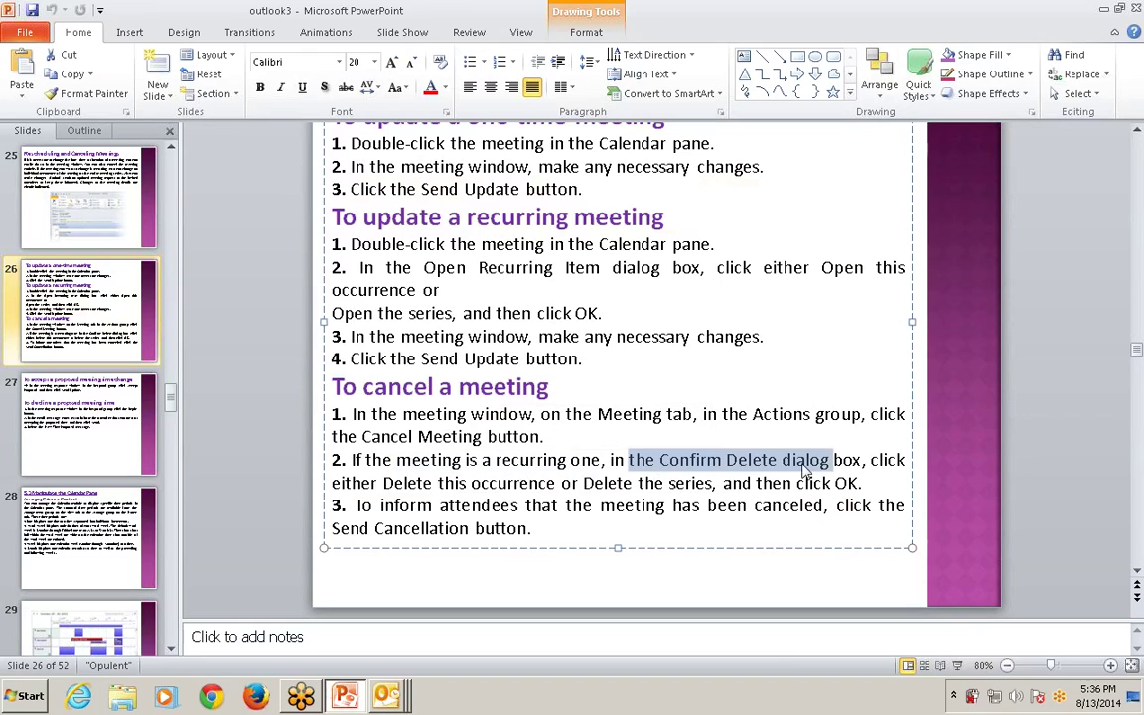
left_click(370, 483)
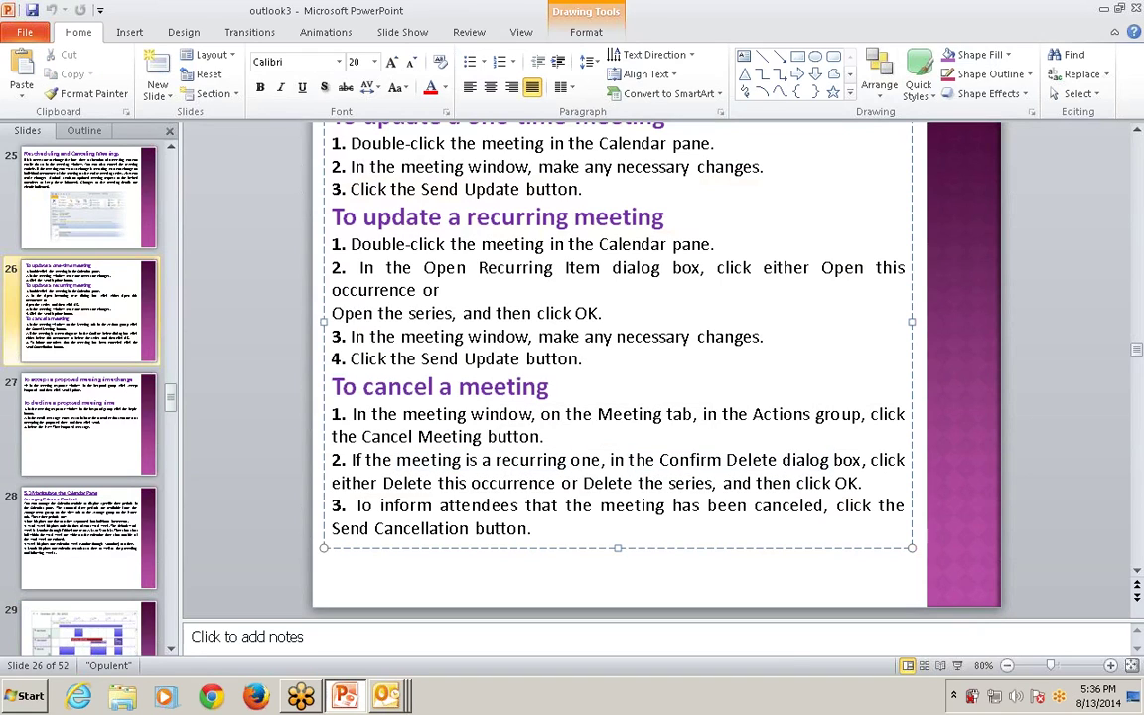
left_click_drag(332, 482, 579, 482)
left_click_drag(669, 483, 858, 483)
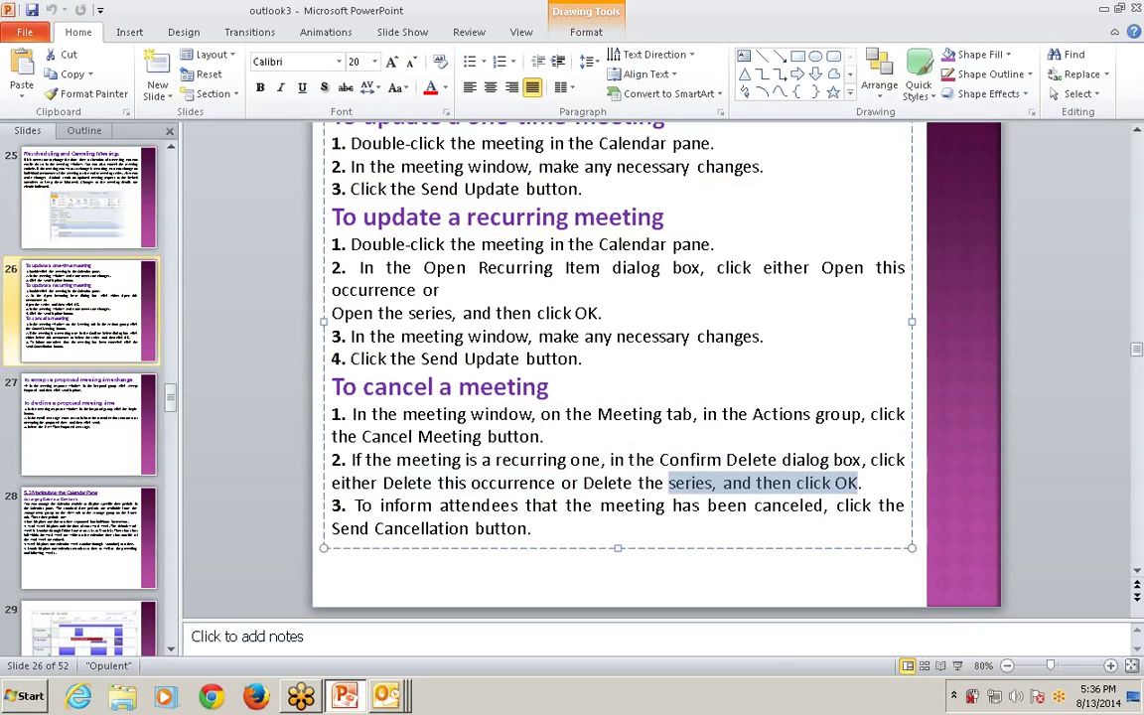
left_click_drag(440, 505, 532, 528)
key("alt+Tab")
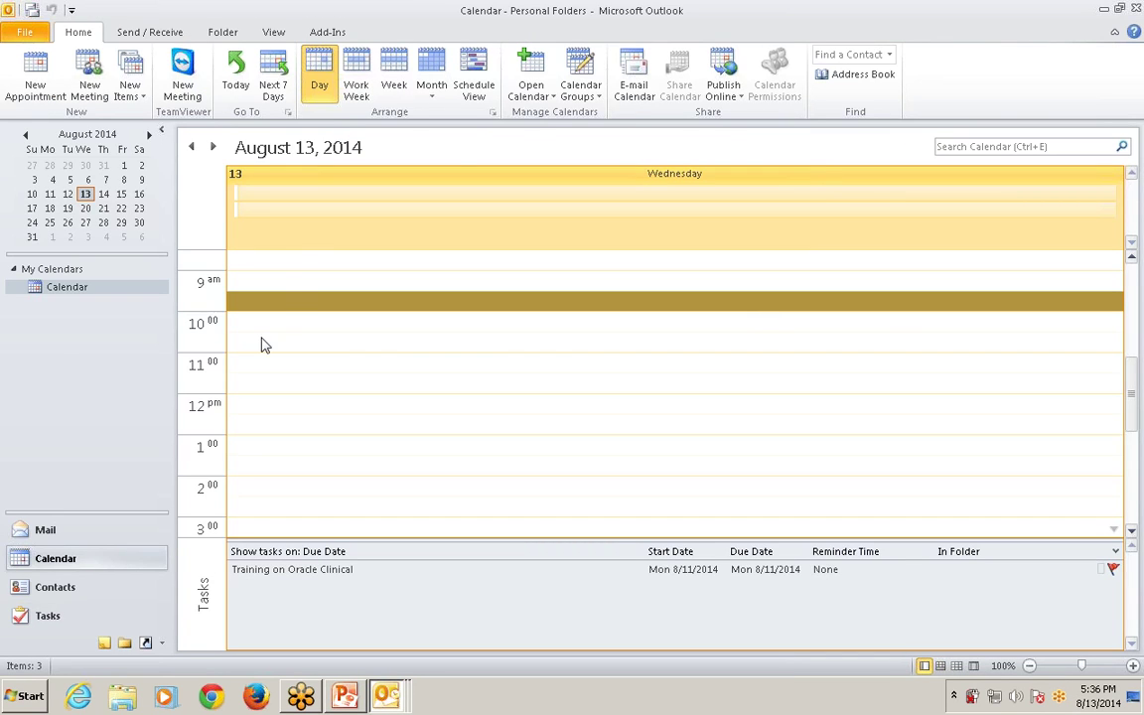
Create a weekly Wednesday 9:30 appointment recurrence, then delete it without saving.
double_click(281, 308)
left_click(706, 134)
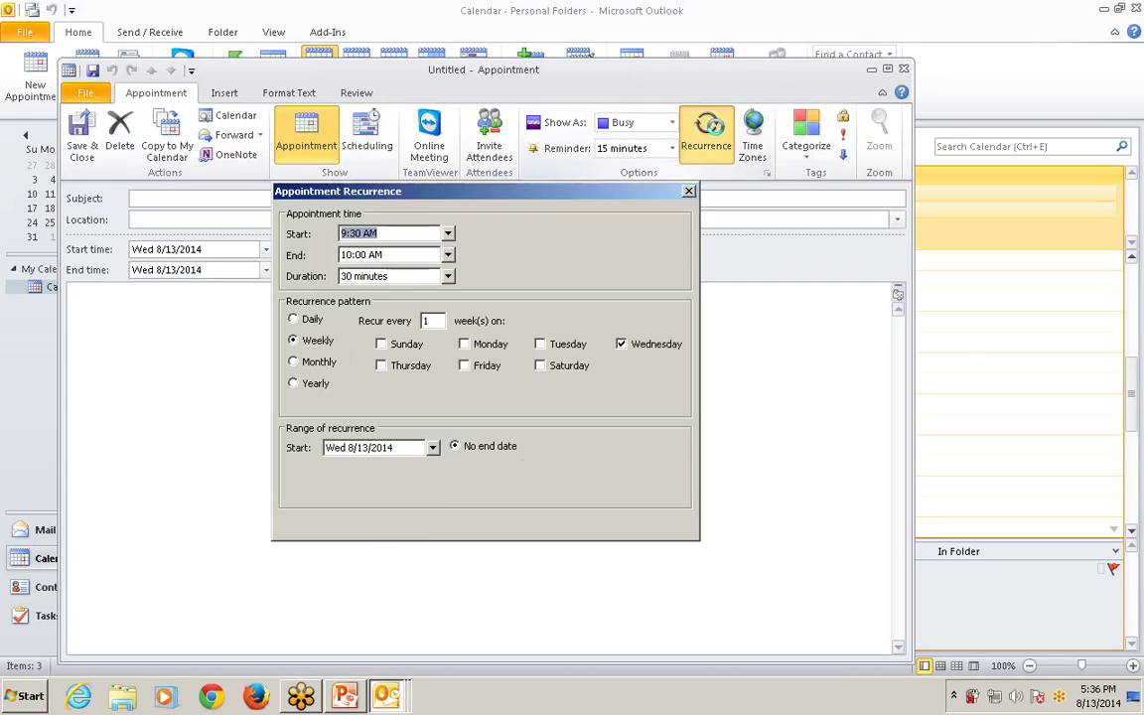
left_click(389, 524)
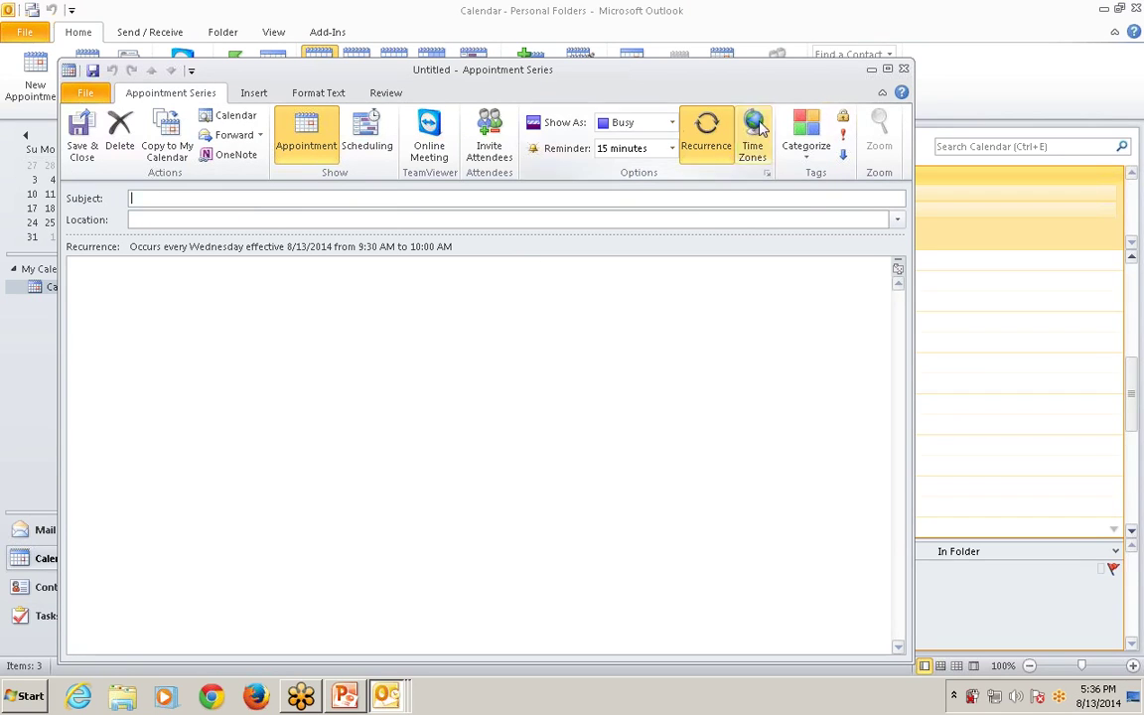
left_click(114, 123)
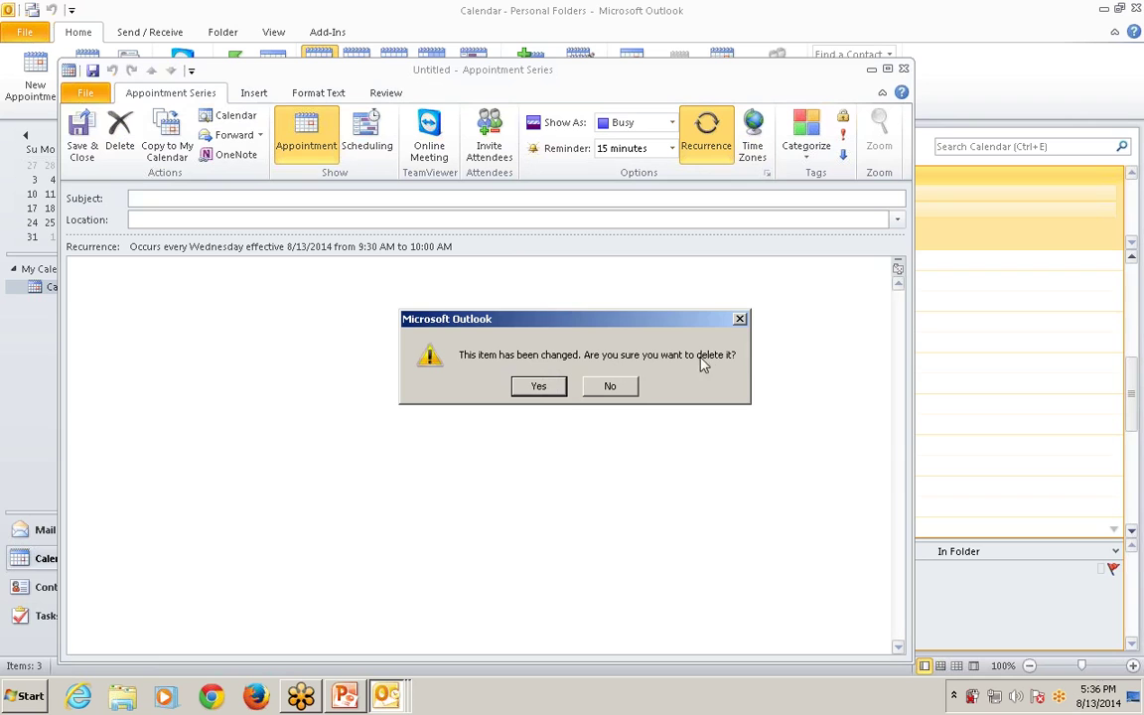
left_click(532, 389)
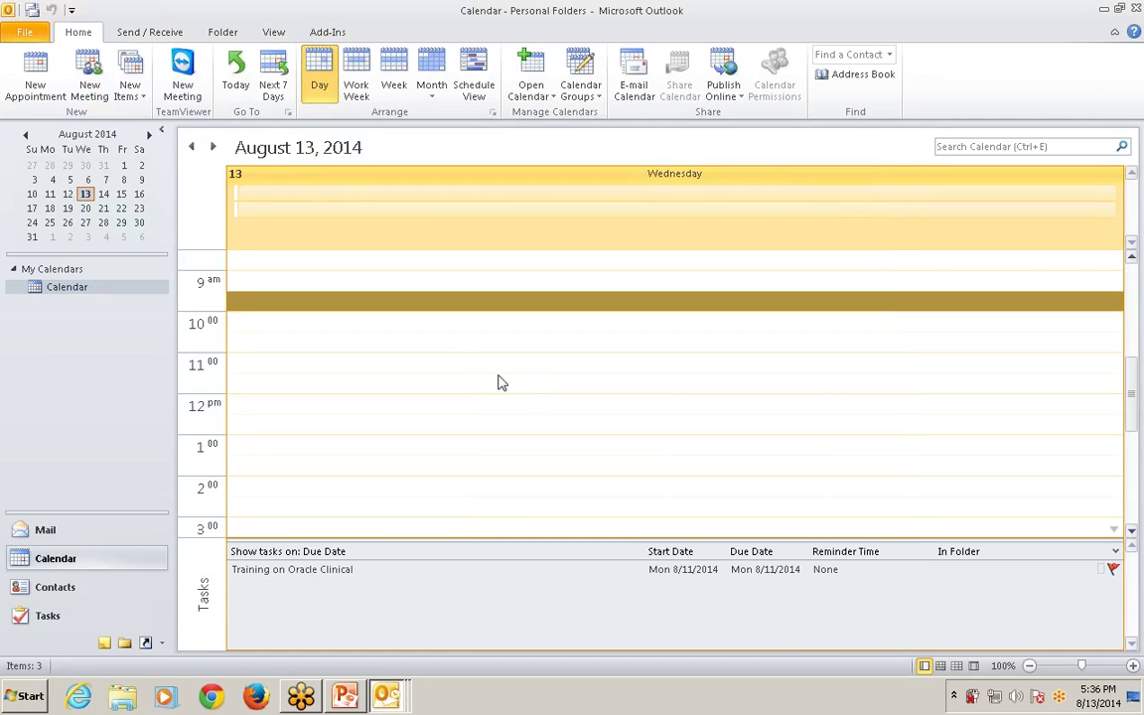
Start and close another empty 9:30 appointment, then go back to the PowerPoint slides.
double_click(307, 312)
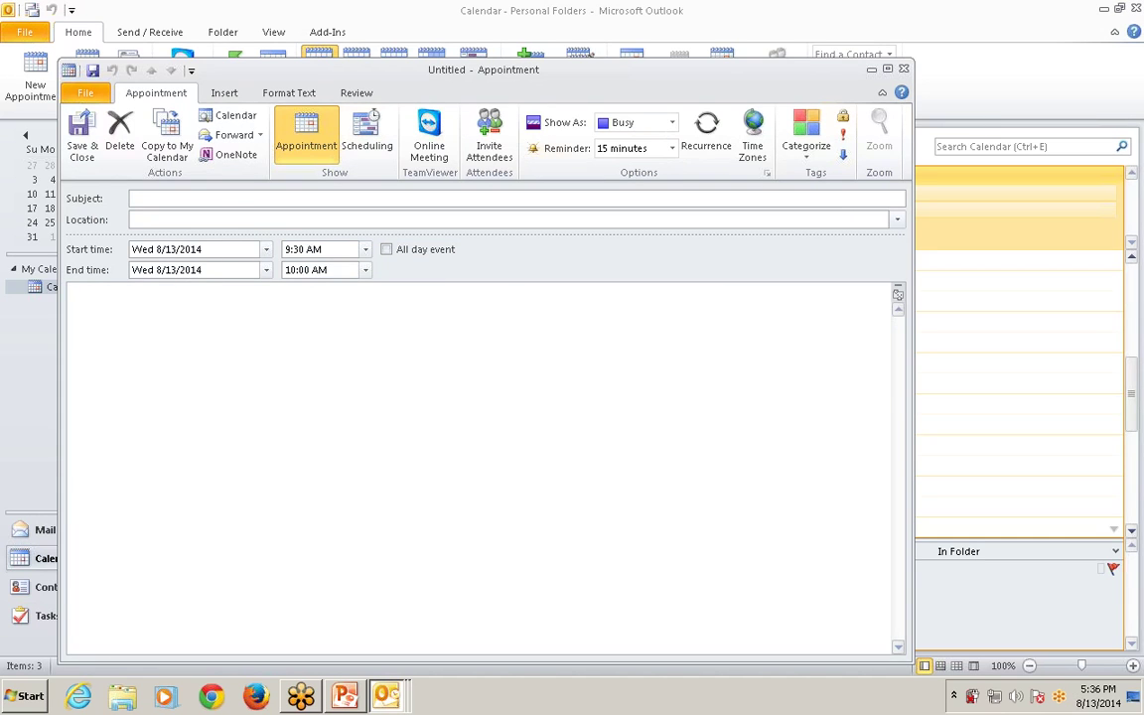
key("Escape")
key("alt+Tab")
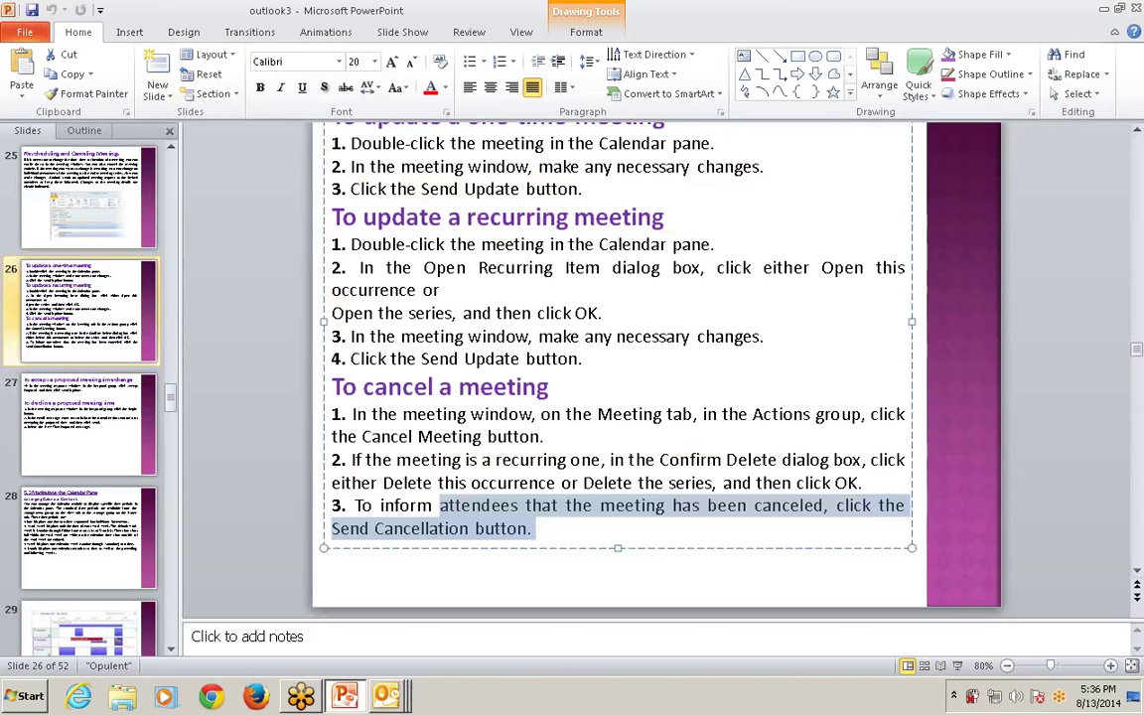
Present slide 27 on accepting or declining a proposed meeting time full screen, then return to Outlook.
key("shift+F5")
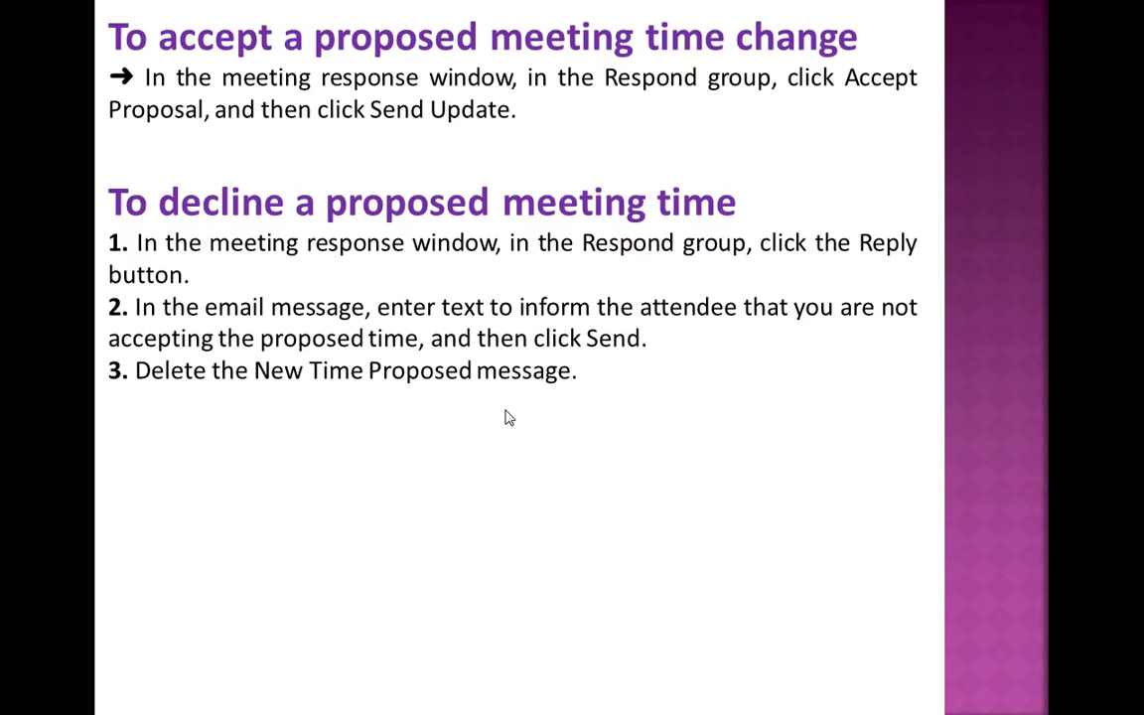
key("Page_Down")
key("Page_Up")
key("Escape")
key("alt+Tab")
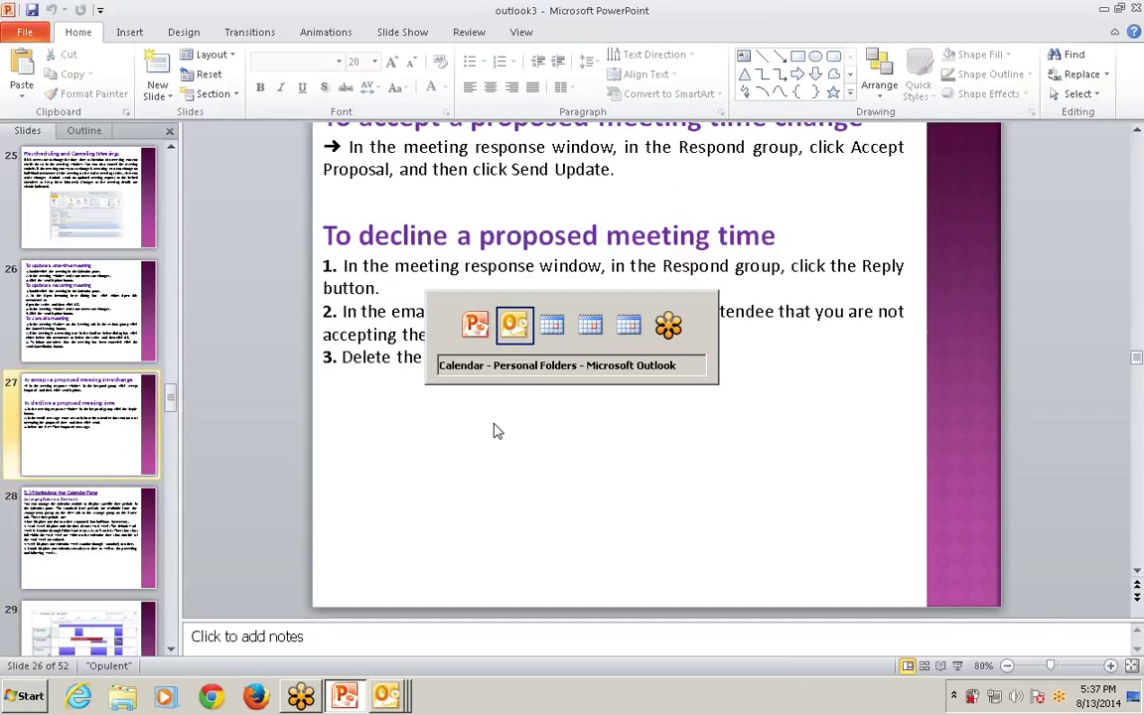
Show and hide Time Zones on a new 9:30 appointment, discard it, and present the next PowerPoint slide.
double_click(363, 306)
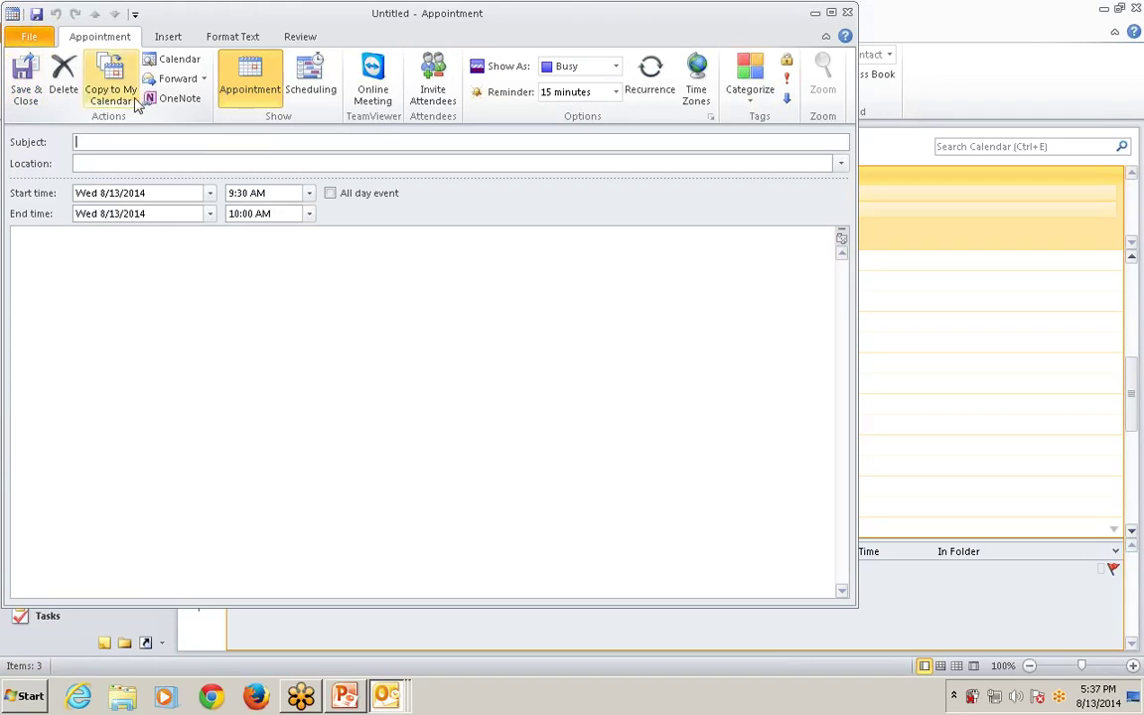
left_click(707, 95)
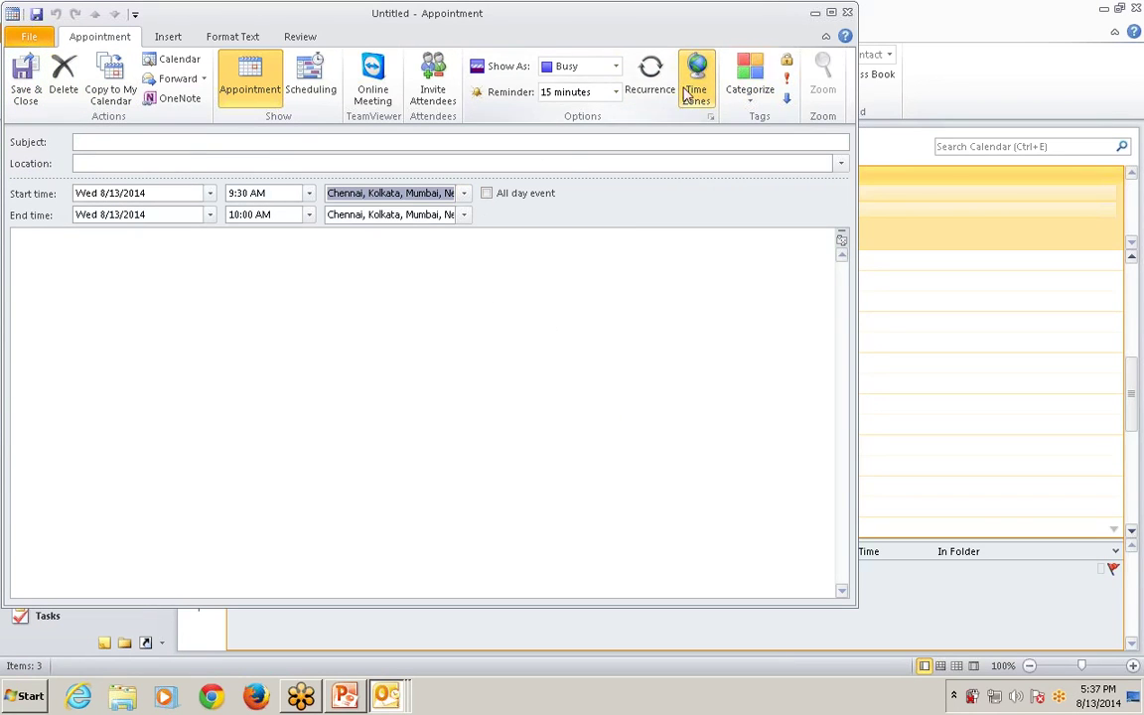
left_click(697, 92)
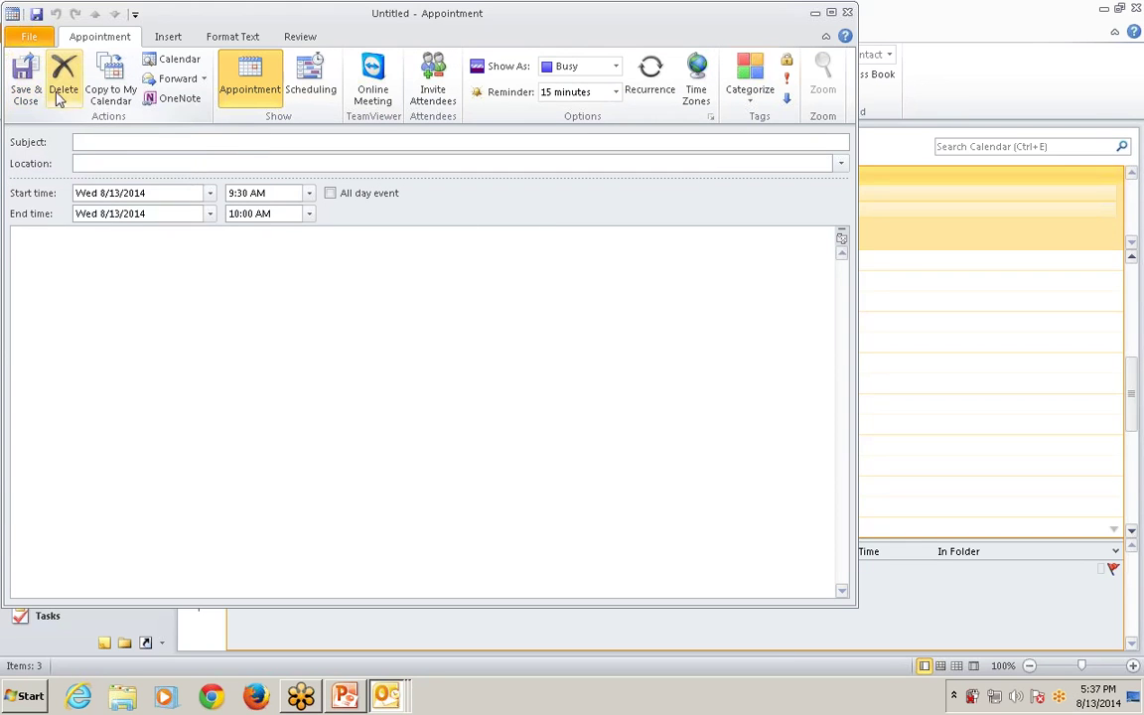
left_click(59, 90)
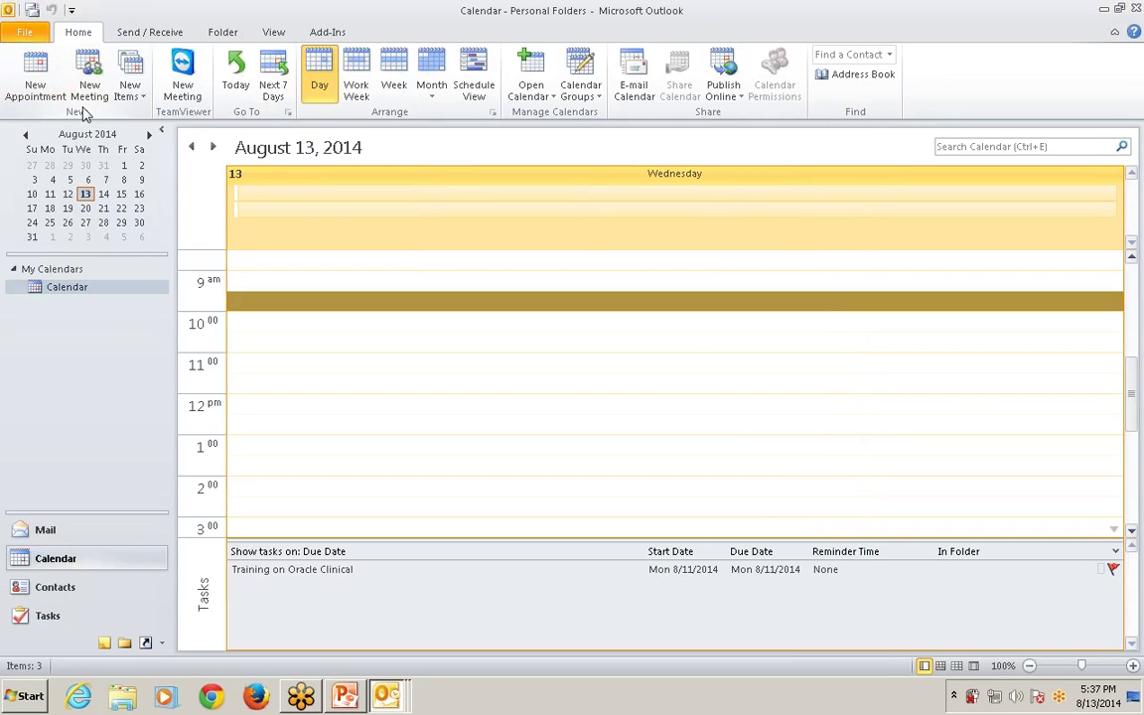
key("alt+Tab")
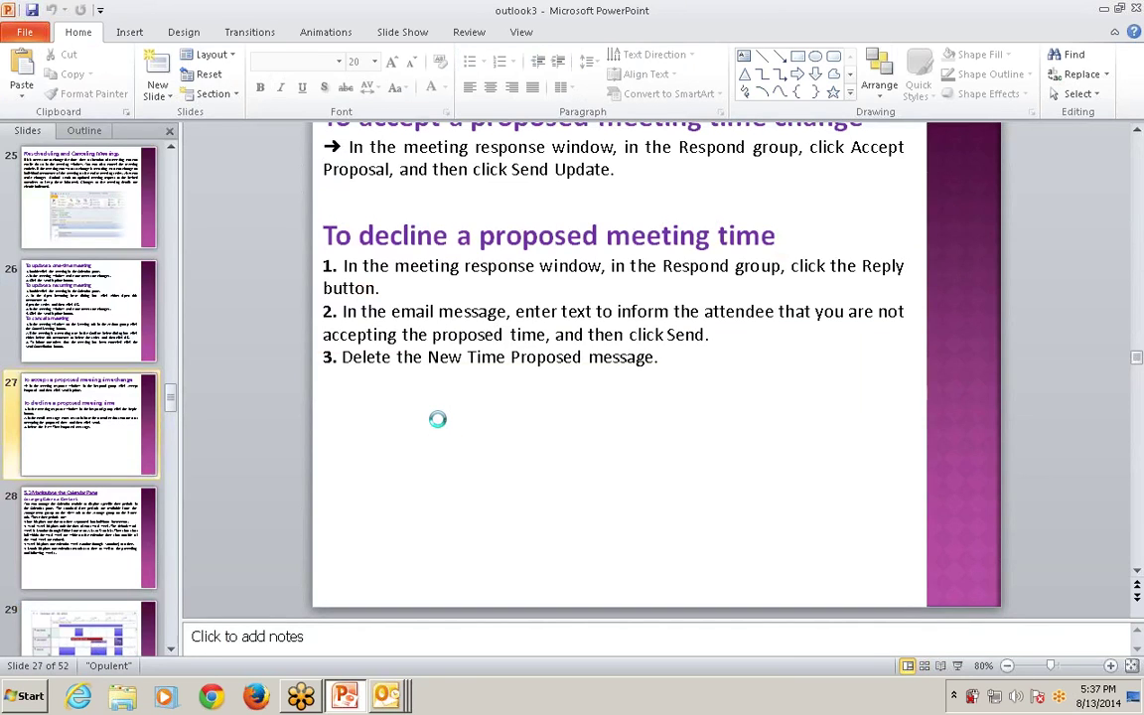
key("shift+F5")
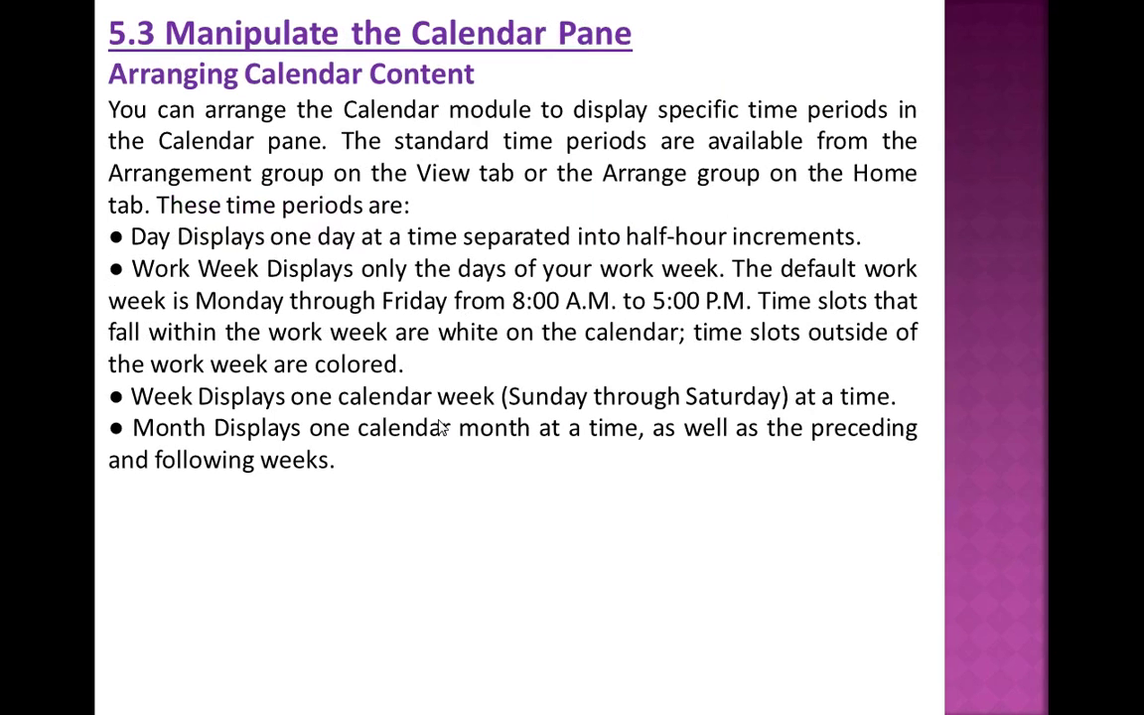
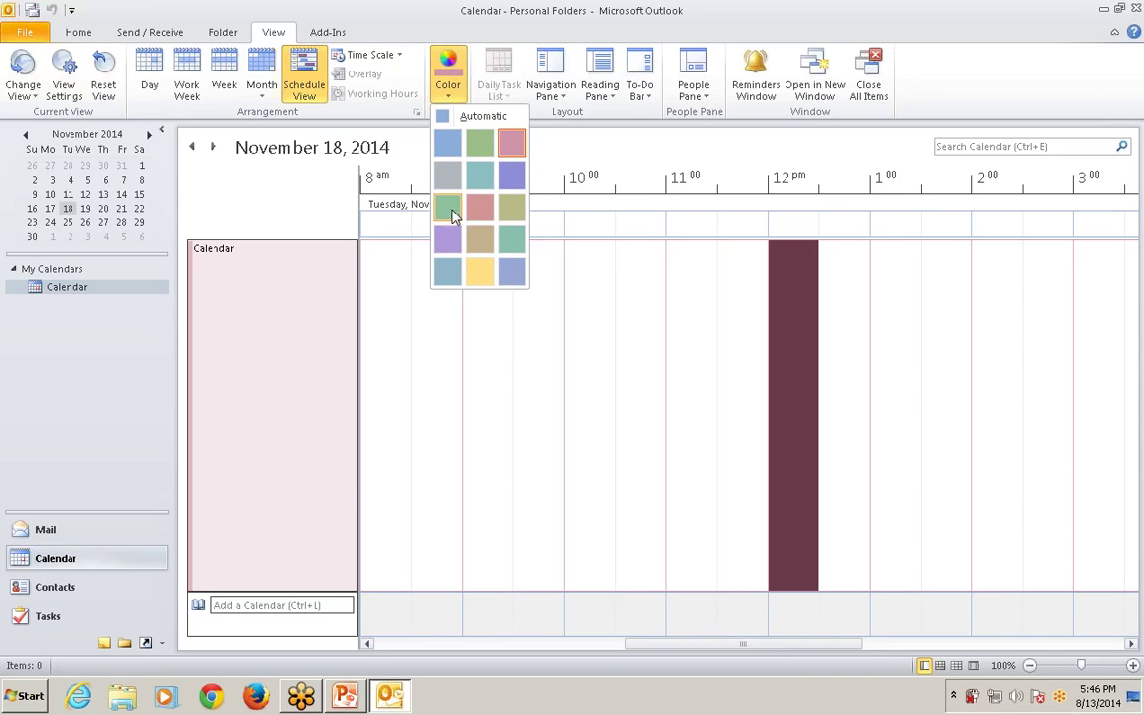
Try blue, gold, olive, teal, dark grey and green calendar colours, ending back on blue.
left_click(446, 144)
left_click(456, 94)
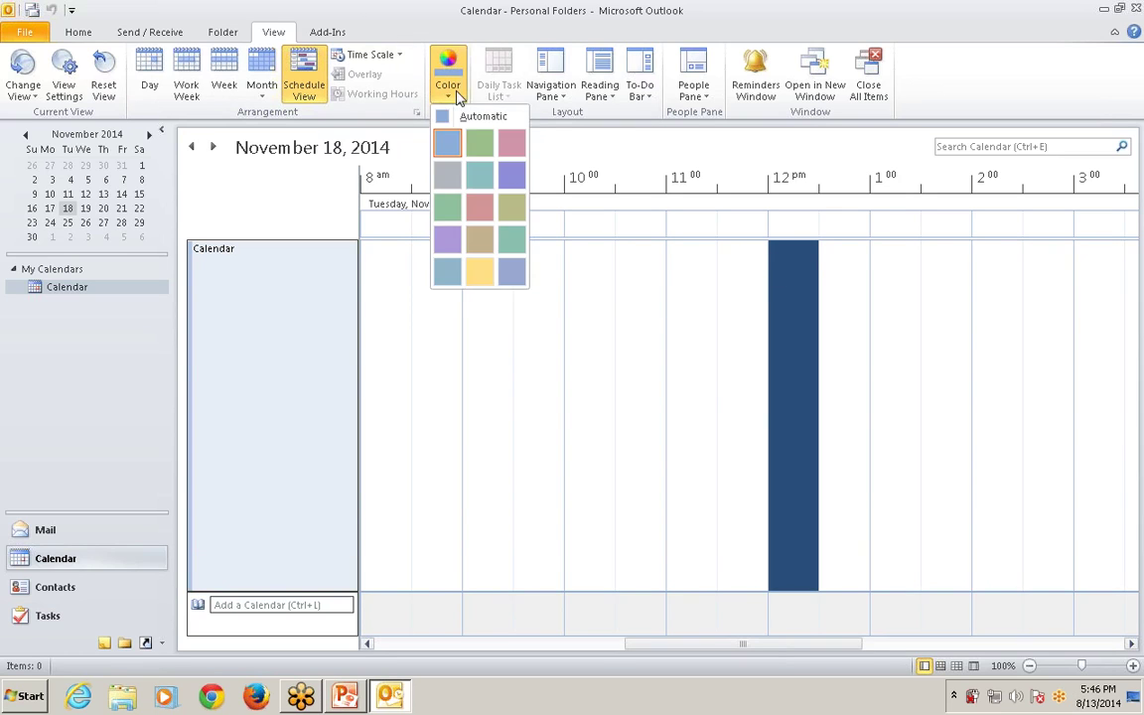
left_click(479, 271)
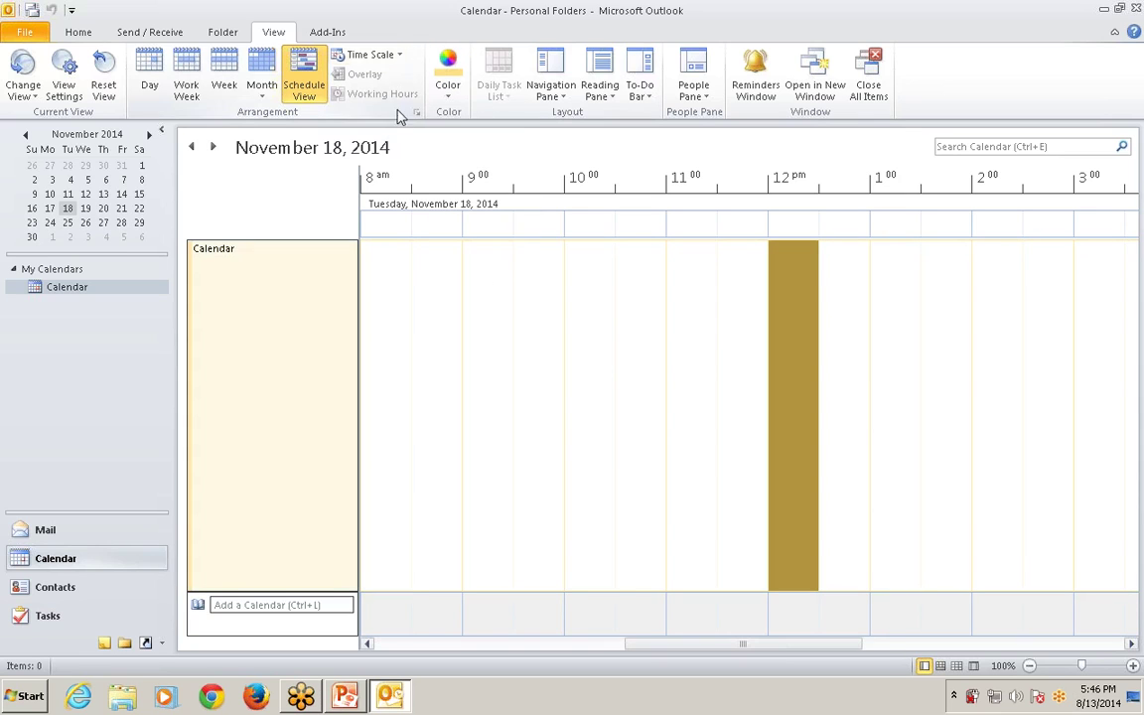
left_click(448, 90)
left_click(509, 206)
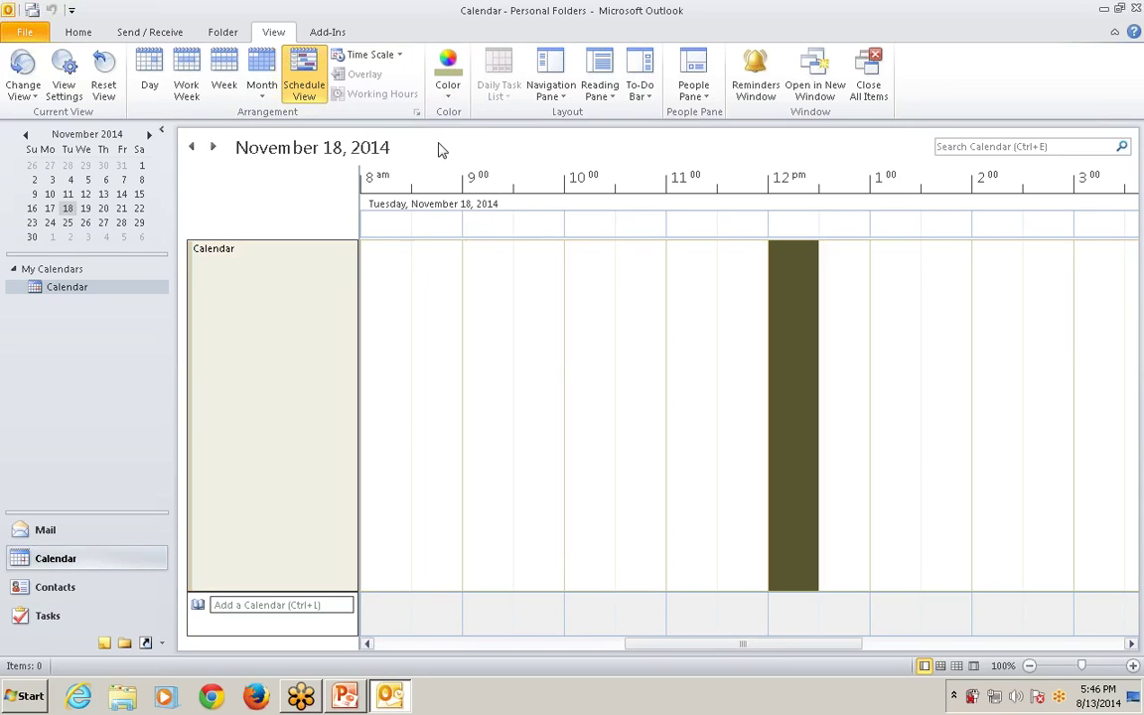
left_click(447, 79)
left_click(481, 177)
left_click(449, 92)
left_click(447, 176)
left_click(452, 92)
left_click(448, 206)
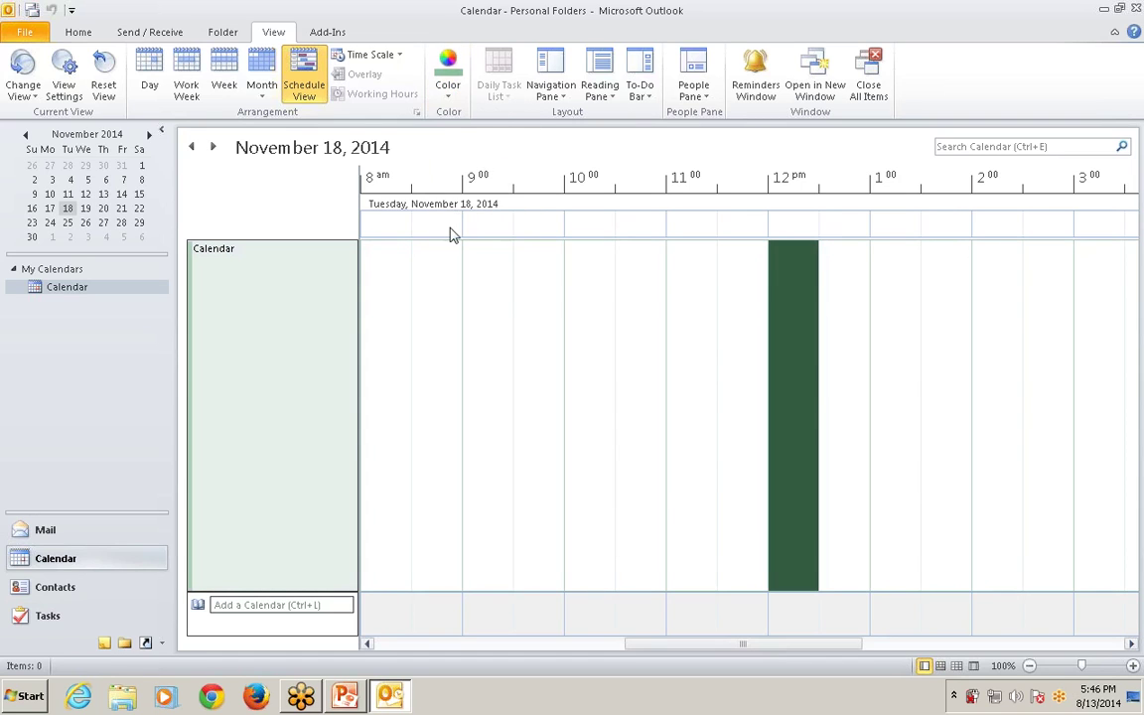
left_click(446, 95)
left_click(448, 146)
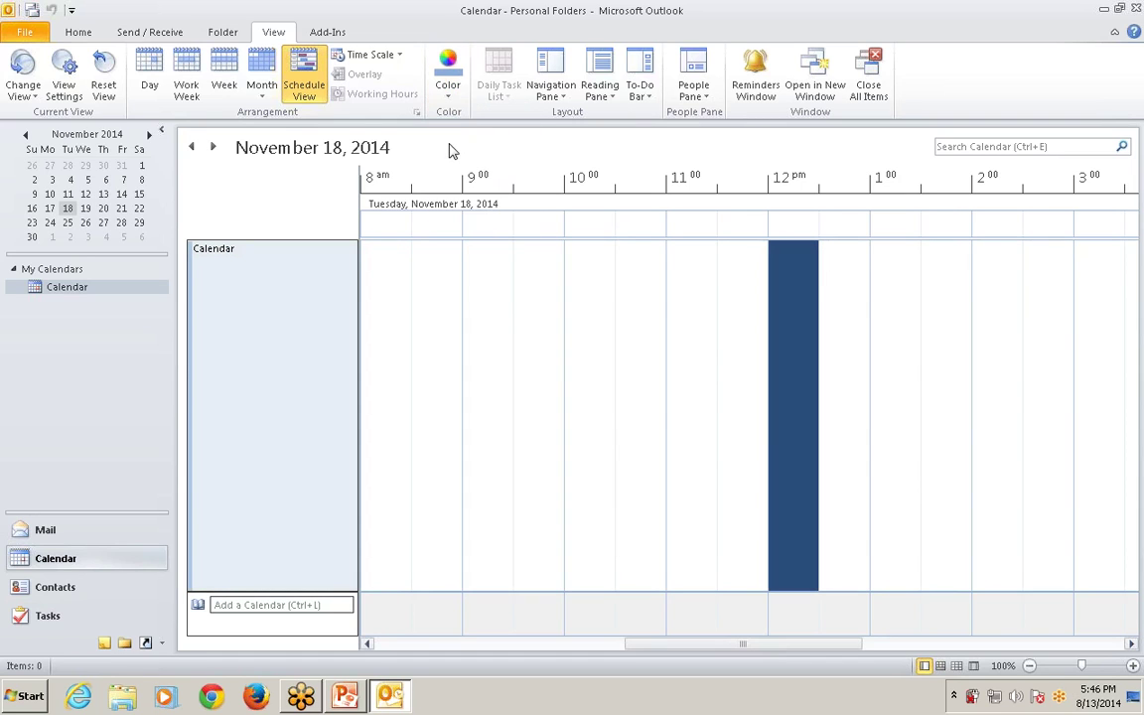
Select the 10:00, 9:00 and 8:00 slots, then select the Calendar name text.
left_click(601, 298)
left_click(486, 301)
left_click(383, 301)
left_click(258, 281)
mouse_move(251, 260)
left_mouse_down()
mouse_move(217, 251)
mouse_move(253, 256)
left_mouse_up()
left_click(204, 251)
left_click(258, 312)
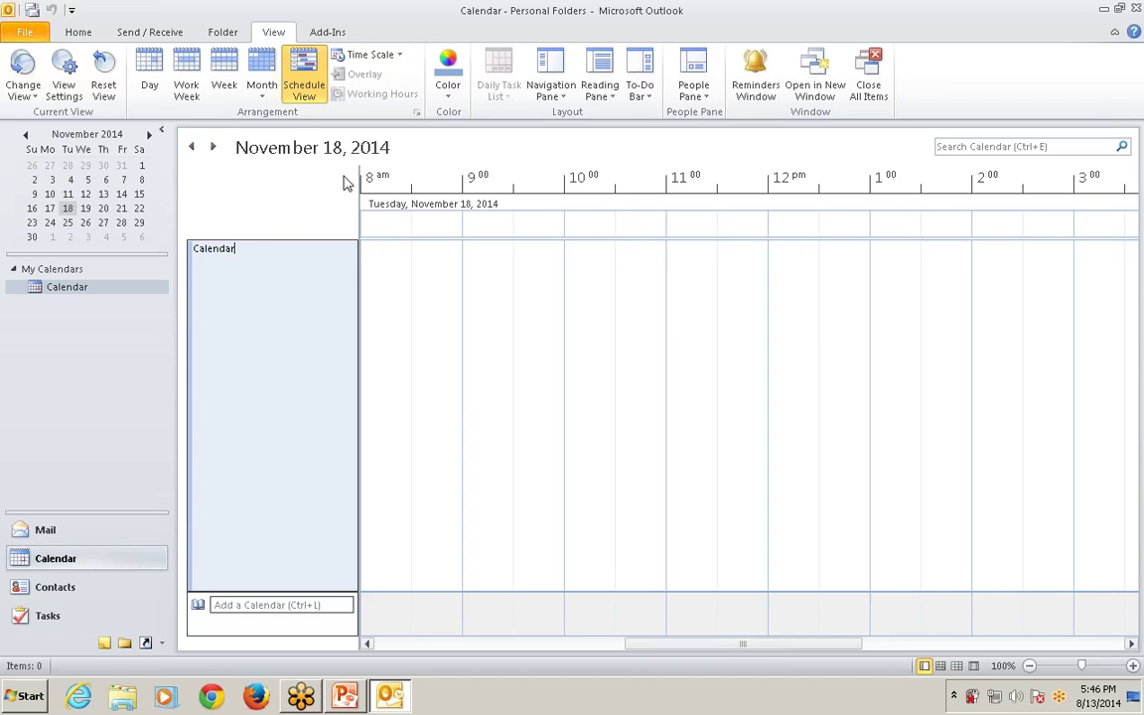
Cycle through Work Week (Nov 17–21), Week (Nov 16–22), Month and Schedule, ending on Day for November 18.
left_click(149, 74)
left_click(186, 80)
left_click(227, 87)
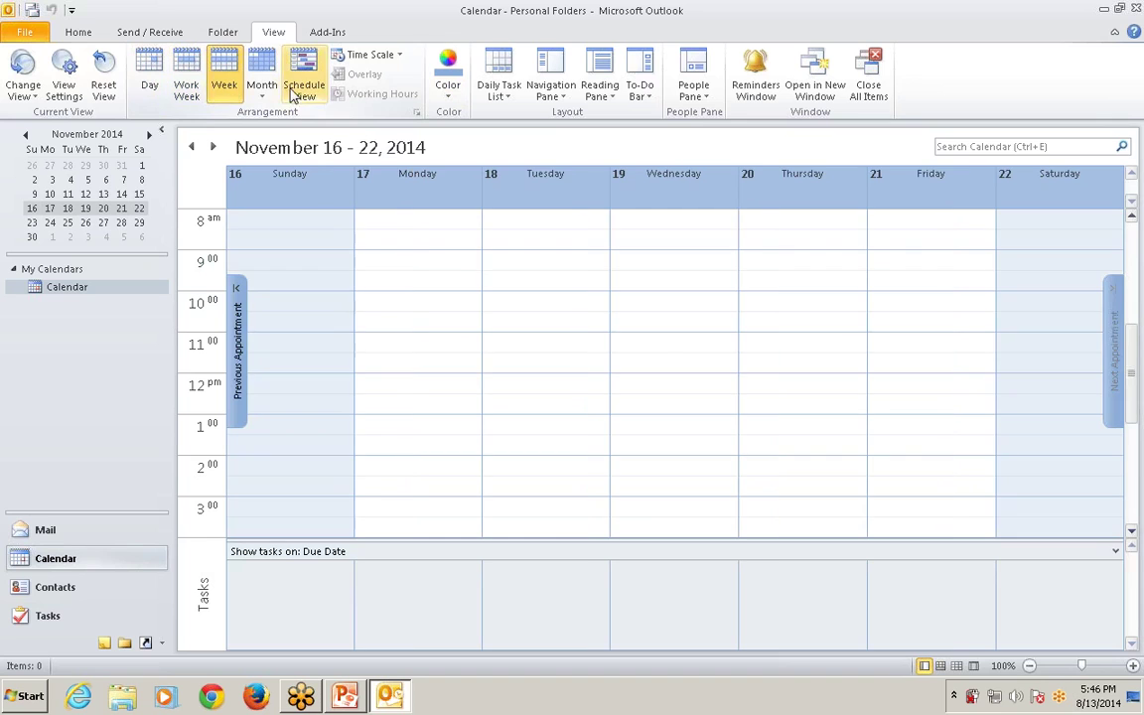
left_click(272, 93)
left_click(300, 83)
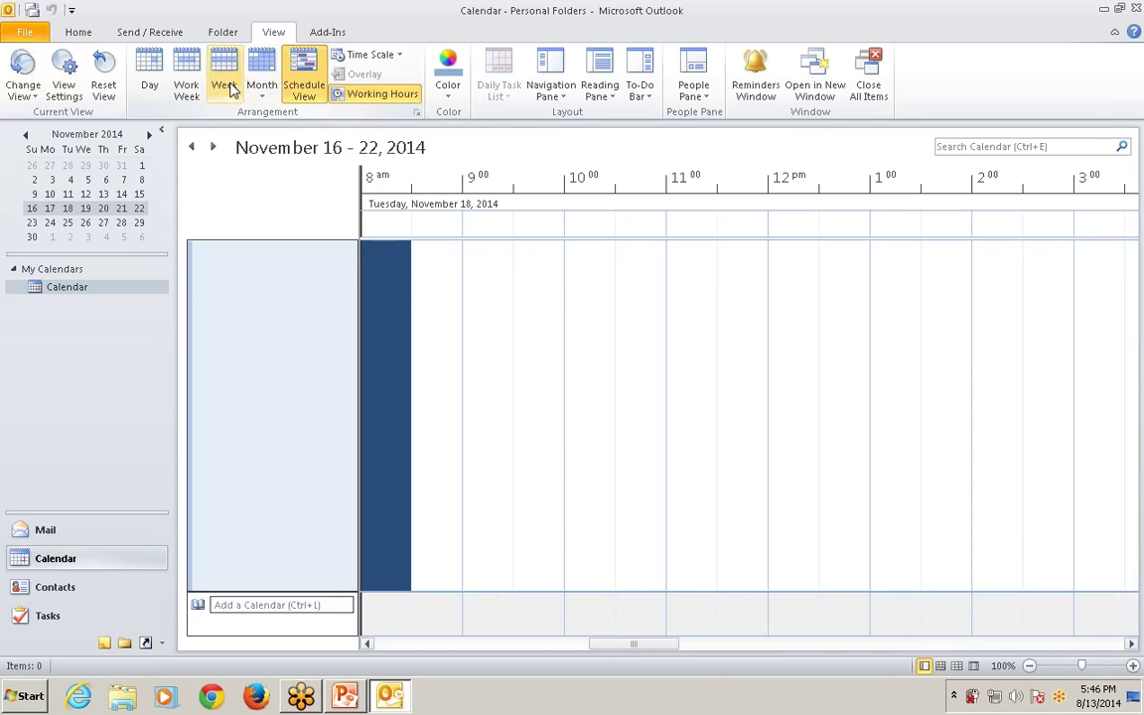
left_click(149, 79)
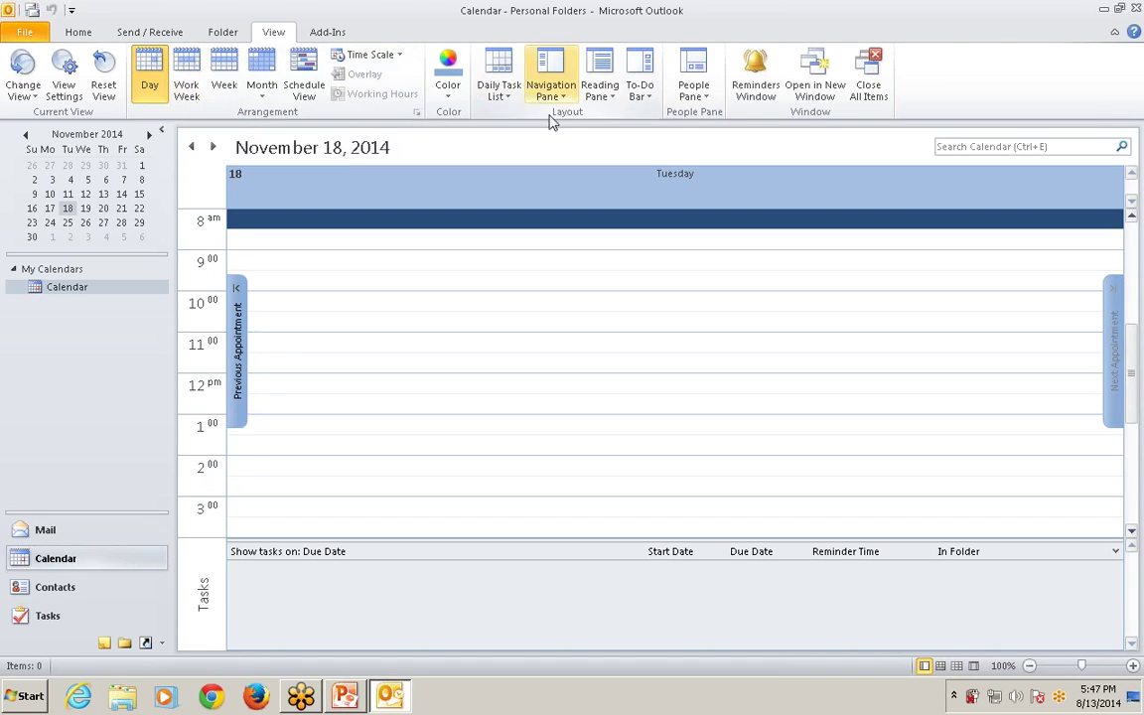
left_click(763, 88)
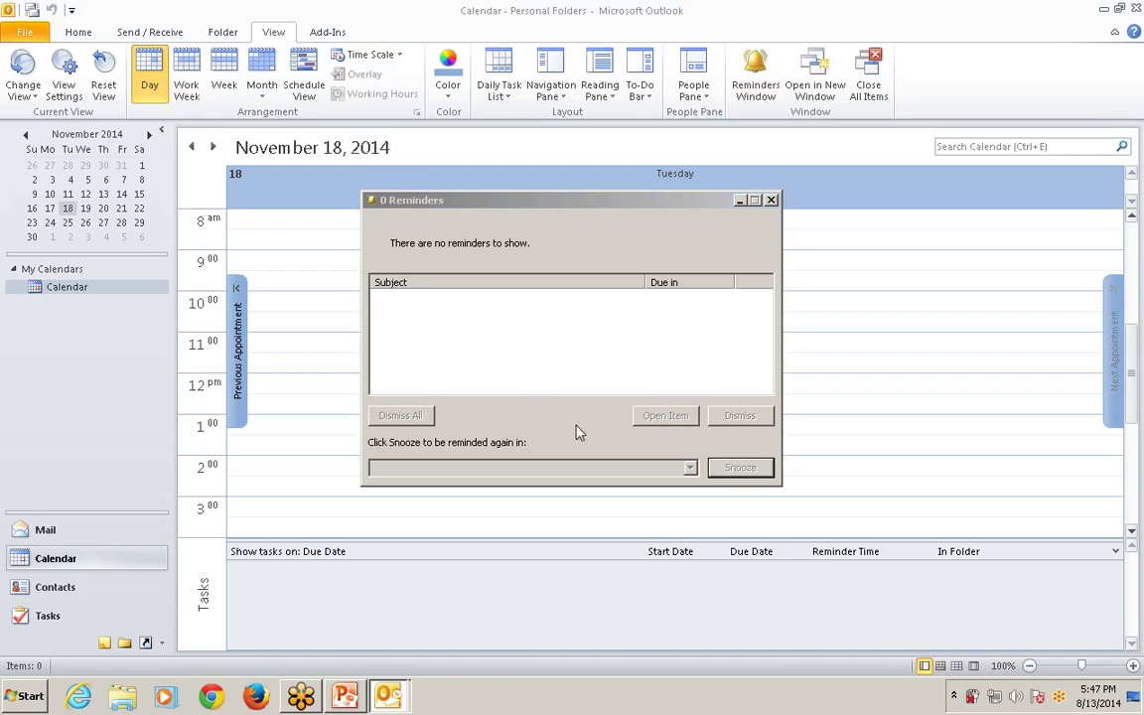
left_click(770, 200)
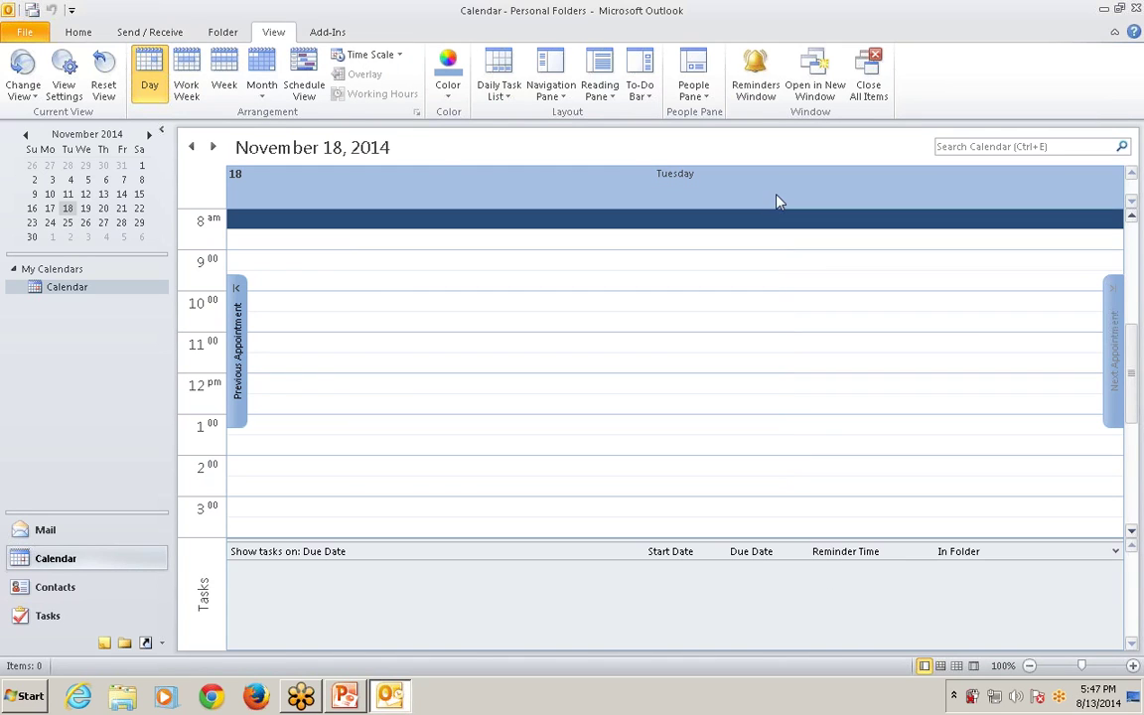
left_click(813, 87)
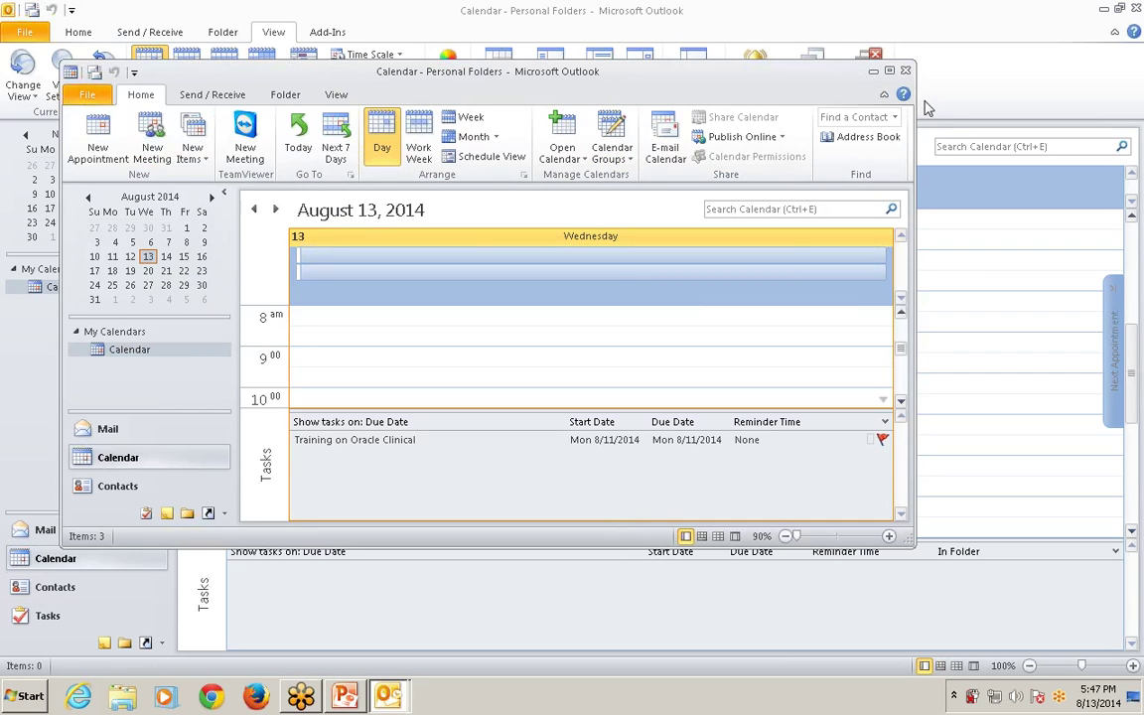
left_click(904, 72)
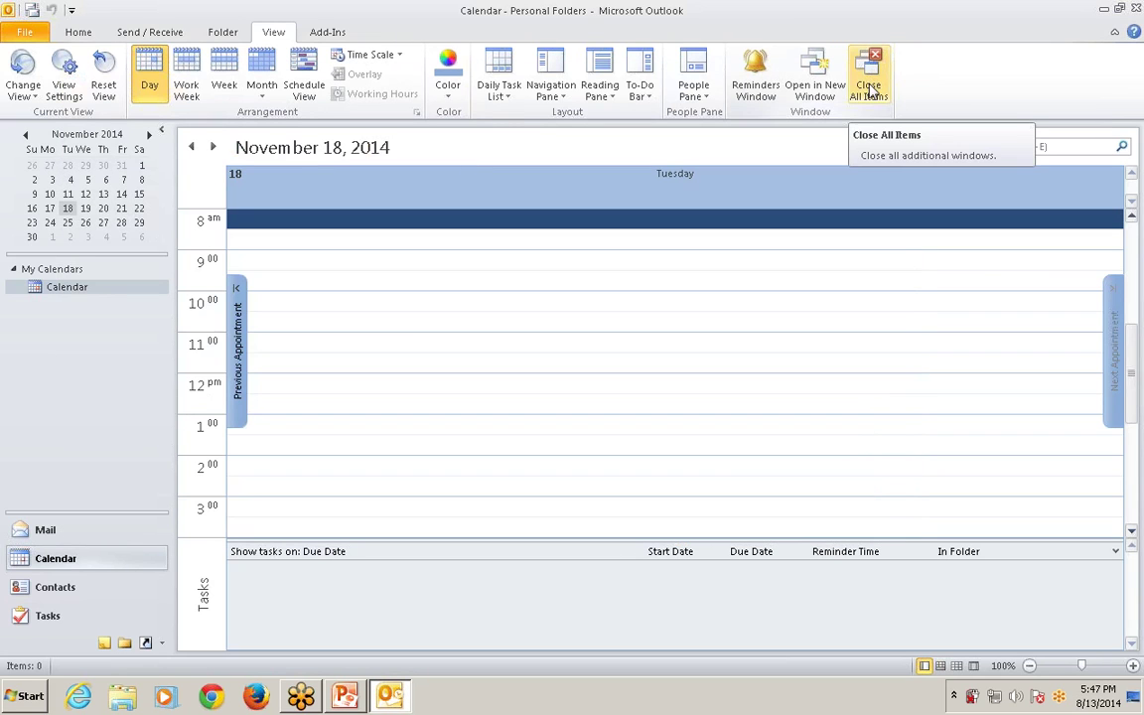
Check the People Pane choices and turn the To-Do Bar on at normal size, then off.
left_click(693, 90)
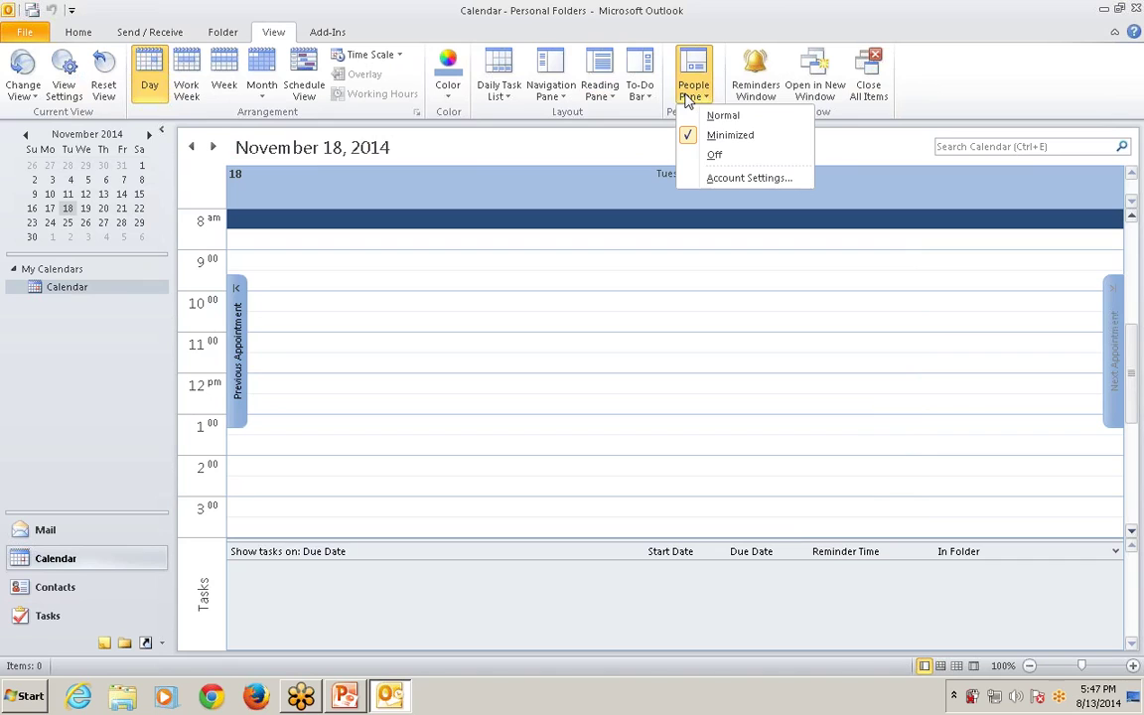
left_click(648, 94)
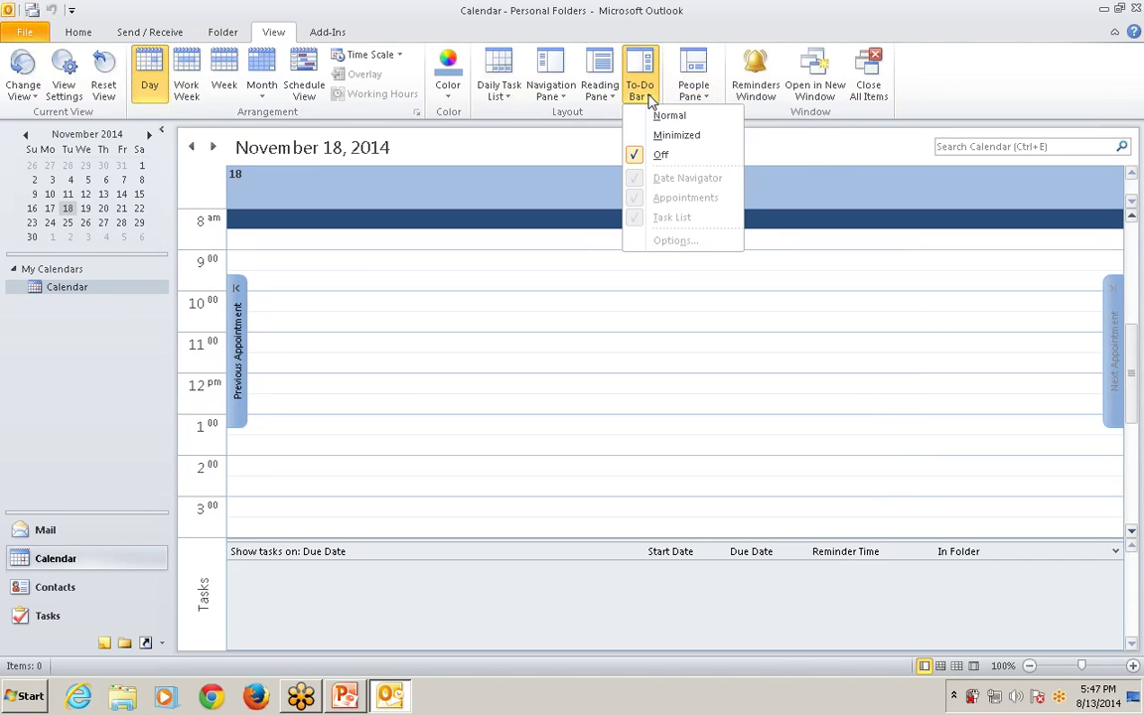
left_click(665, 116)
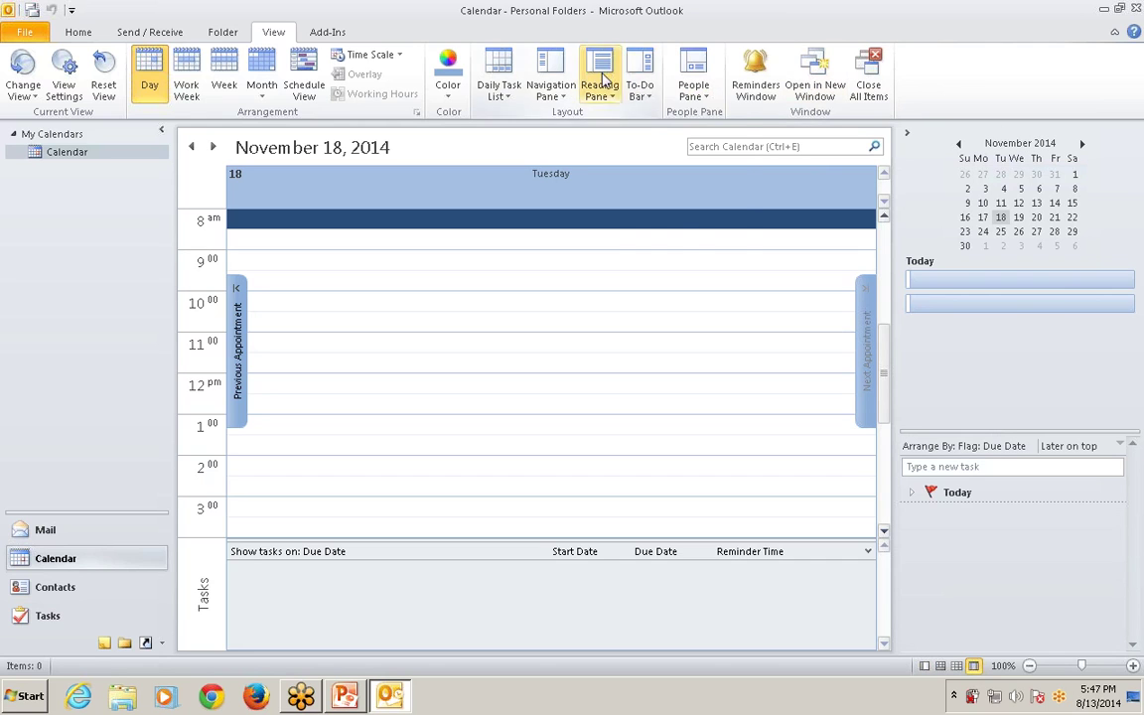
left_click(640, 94)
left_click(662, 155)
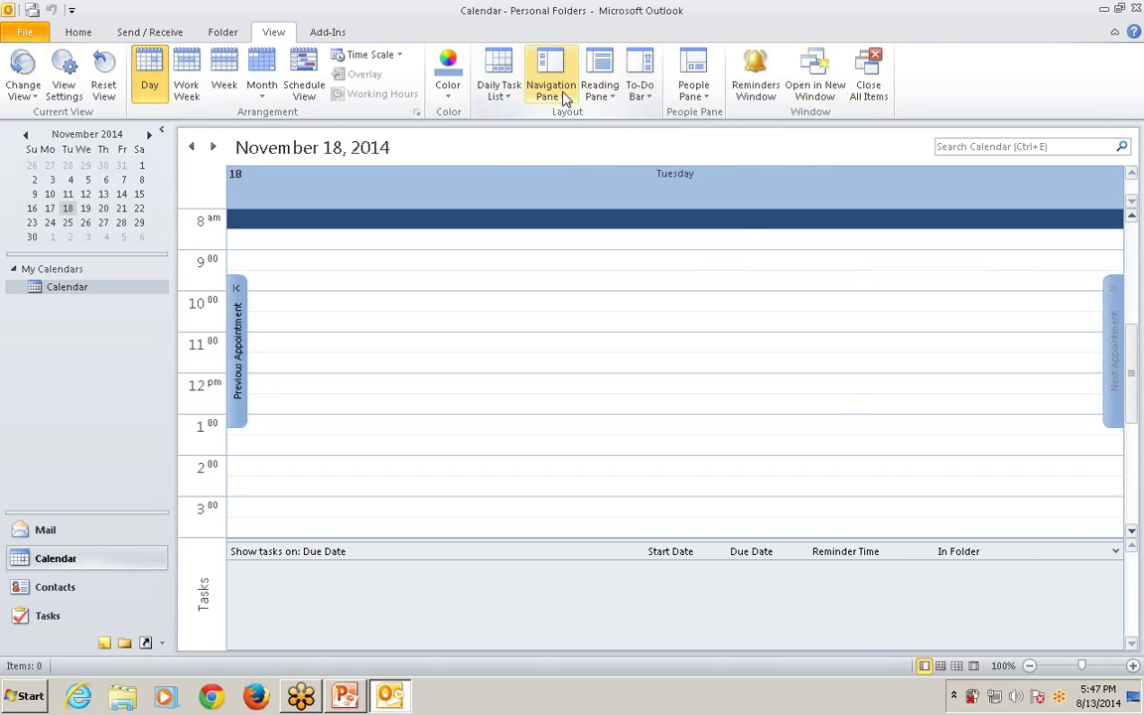
Minimize the navigation pane, restore it to normal, then turn it off.
left_click(552, 92)
left_click(566, 203)
left_click(561, 94)
left_click(572, 115)
left_click(568, 97)
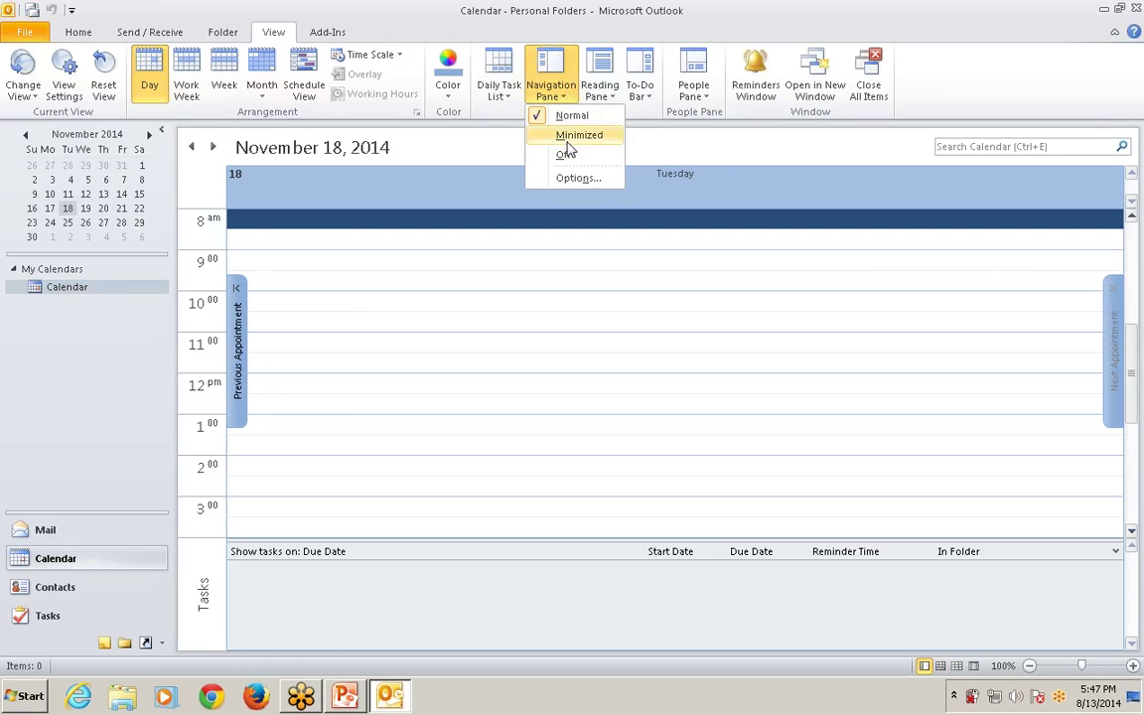
left_click(564, 154)
Add Journal to the navigation pane sections and restore the pane to normal size.
left_click(547, 92)
left_click(568, 178)
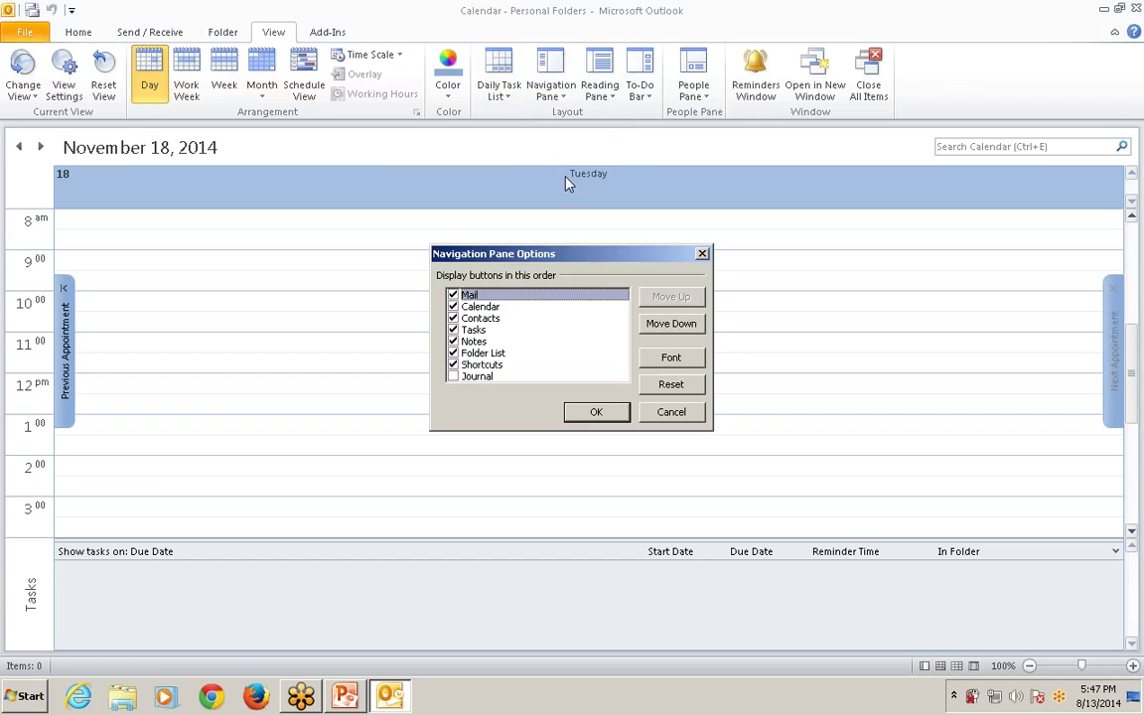
left_click(454, 377)
left_click(575, 413)
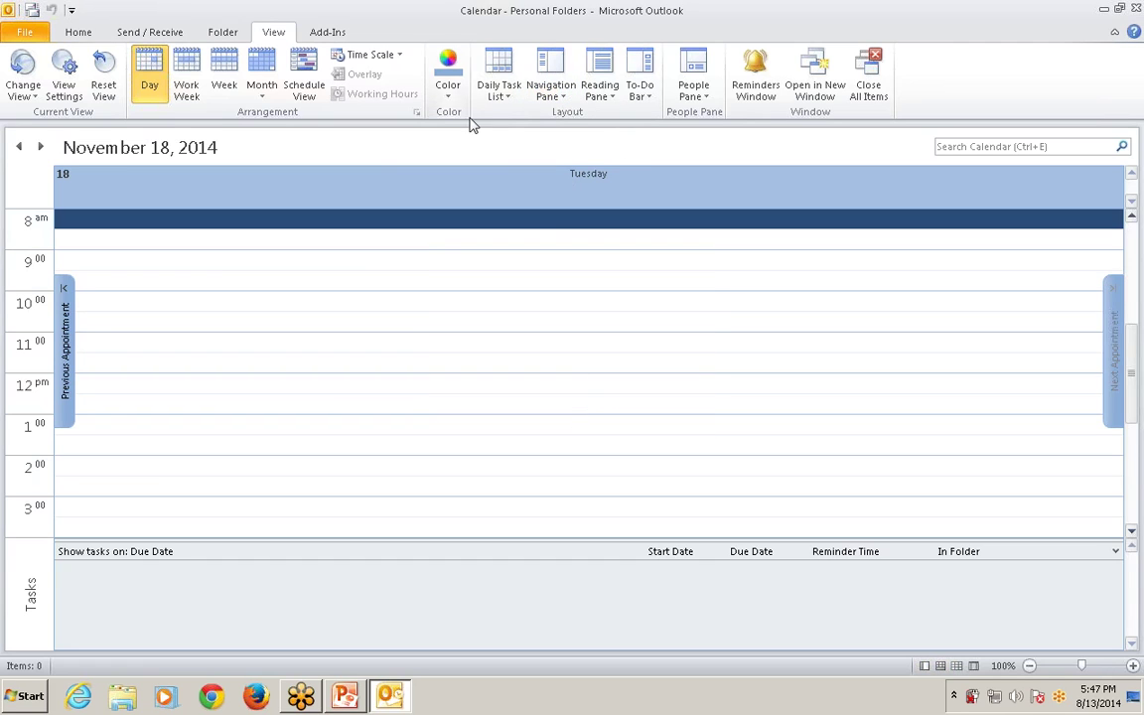
left_click(552, 89)
left_click(568, 115)
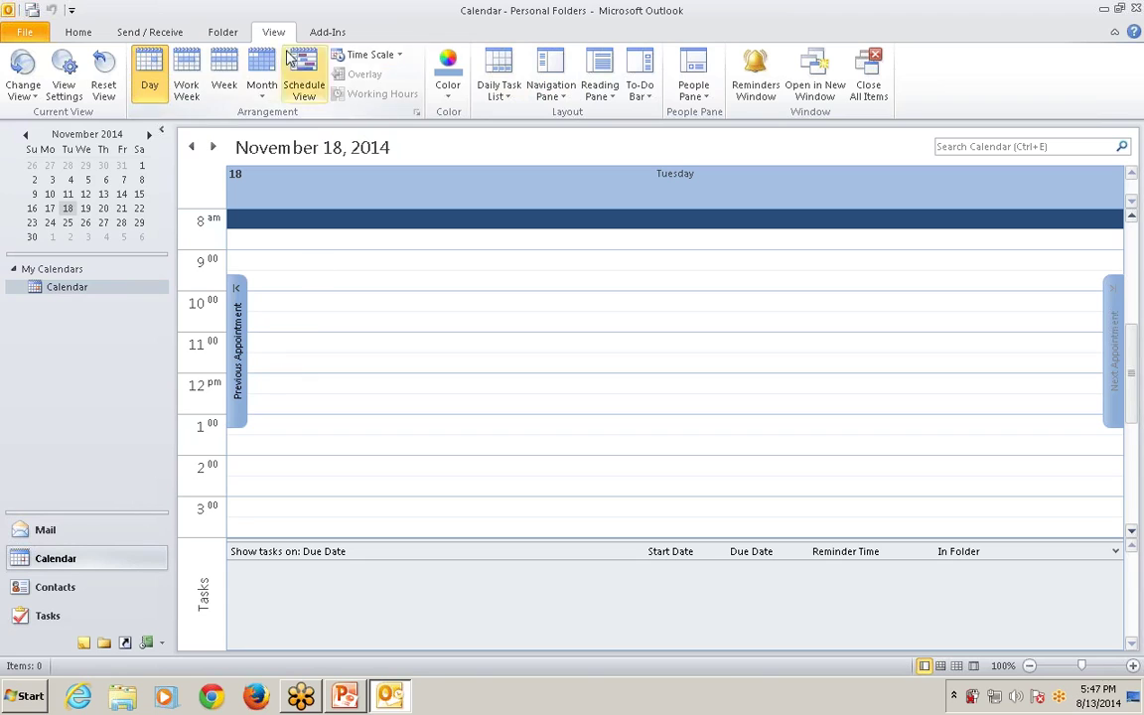
Hide the Daily Task List under the calendar, then show it again at normal size.
left_click(509, 100)
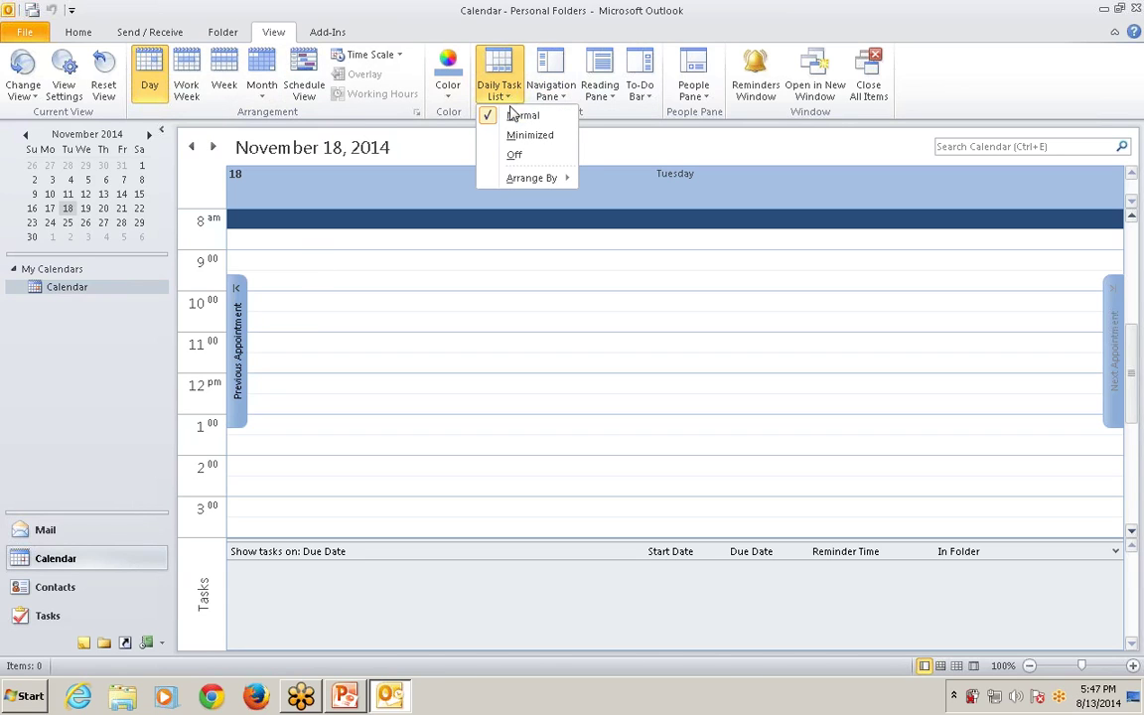
left_click(522, 159)
left_click(501, 95)
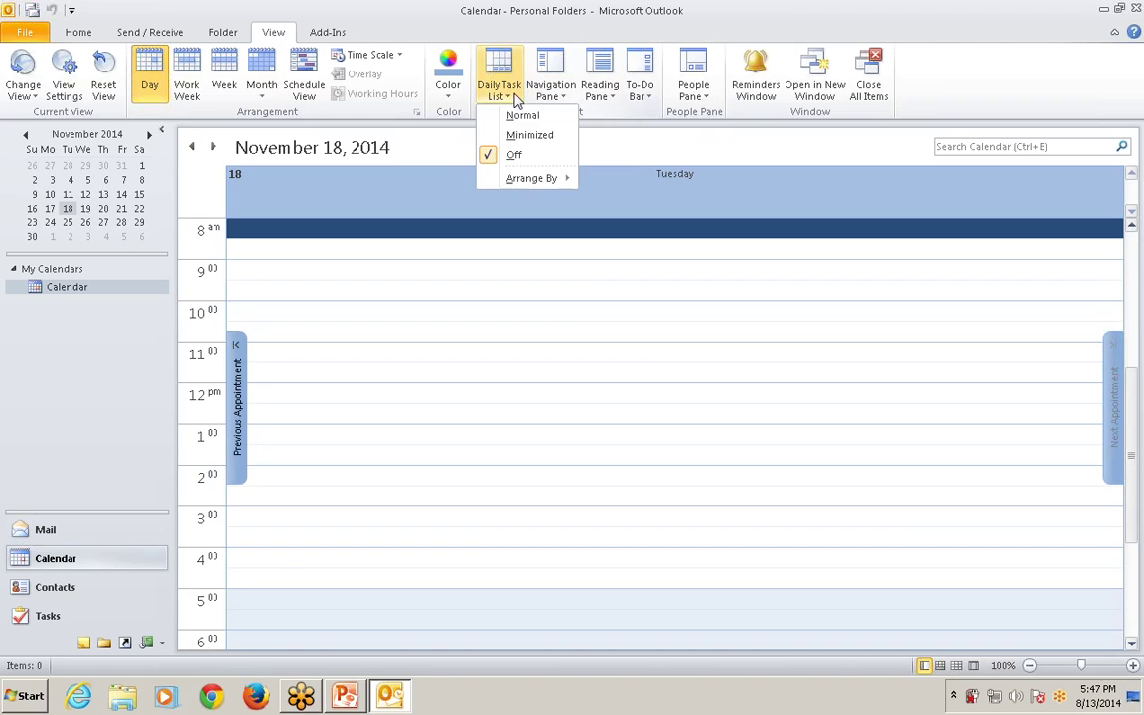
left_click(514, 159)
left_click(500, 94)
left_click(502, 116)
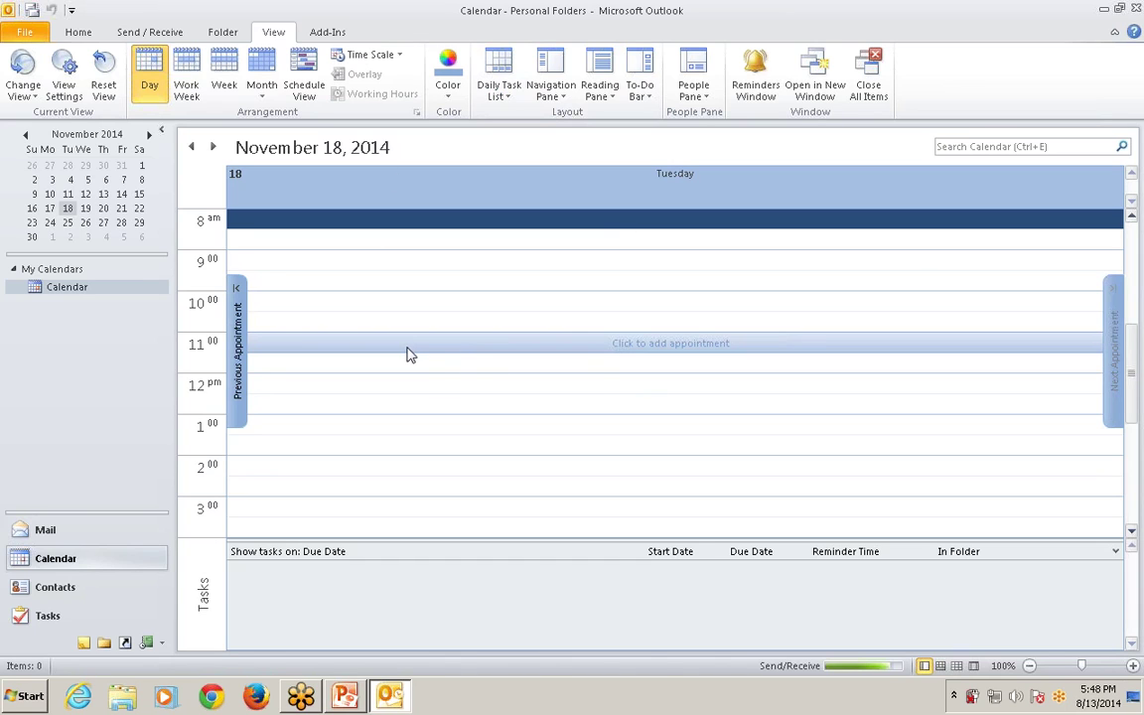
Jump the calendar to today, August 13, 2014, and show the next seven days.
left_click(79, 33)
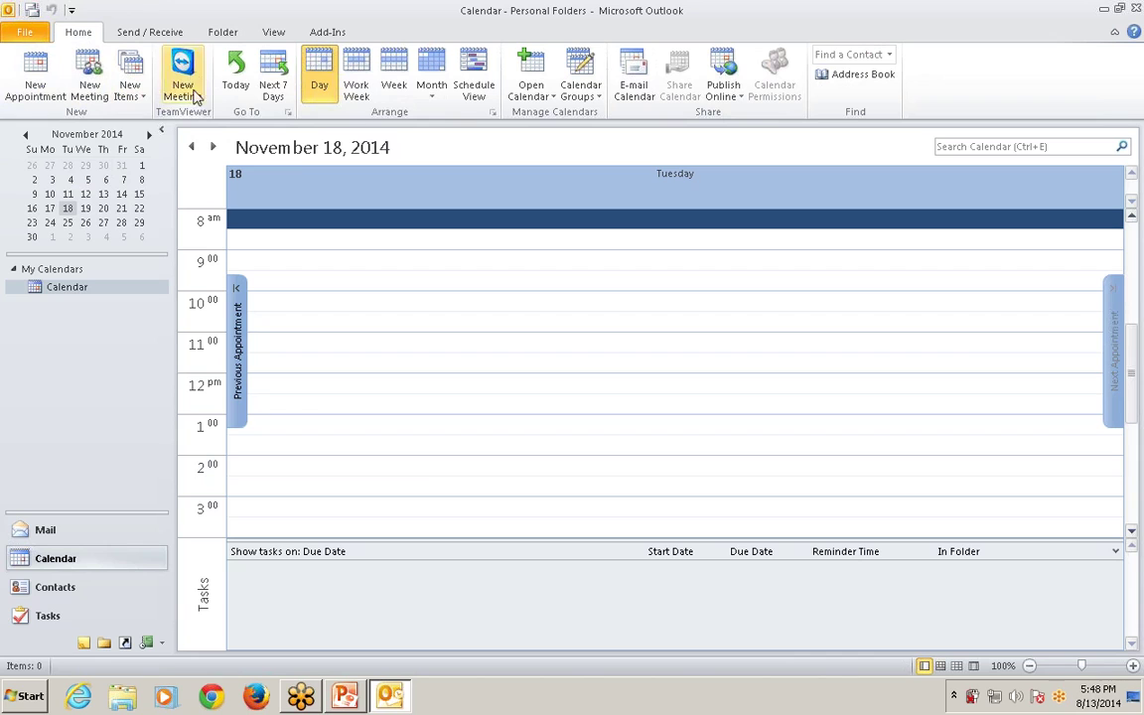
left_click(237, 77)
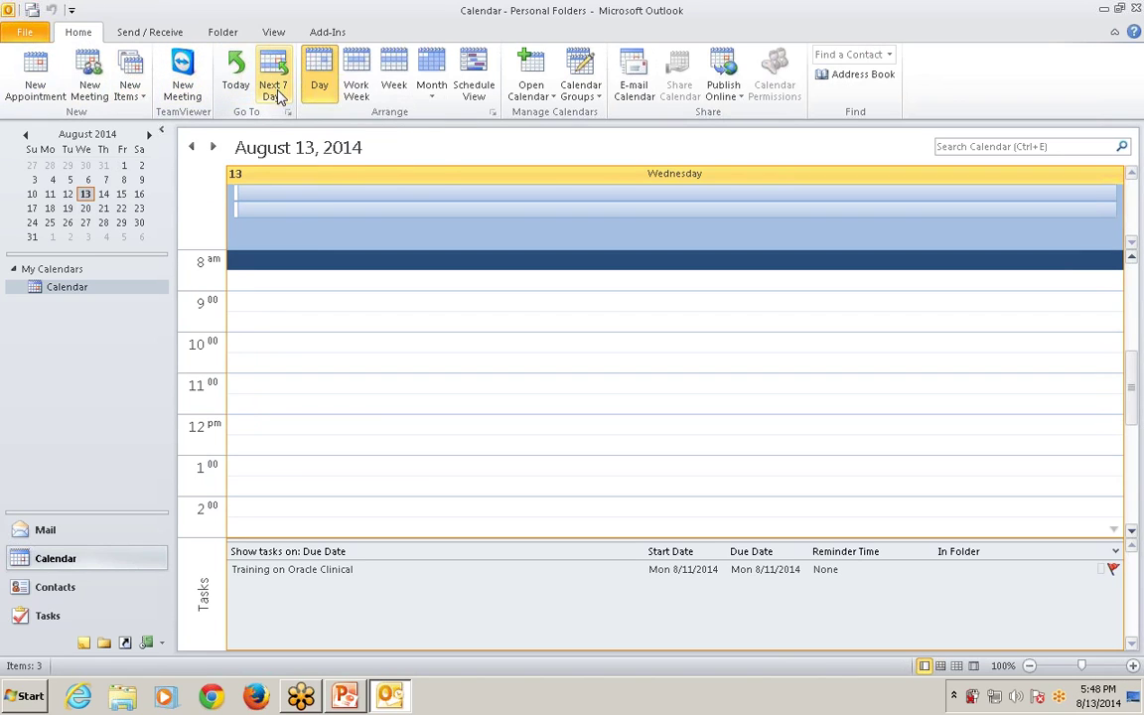
left_click(275, 91)
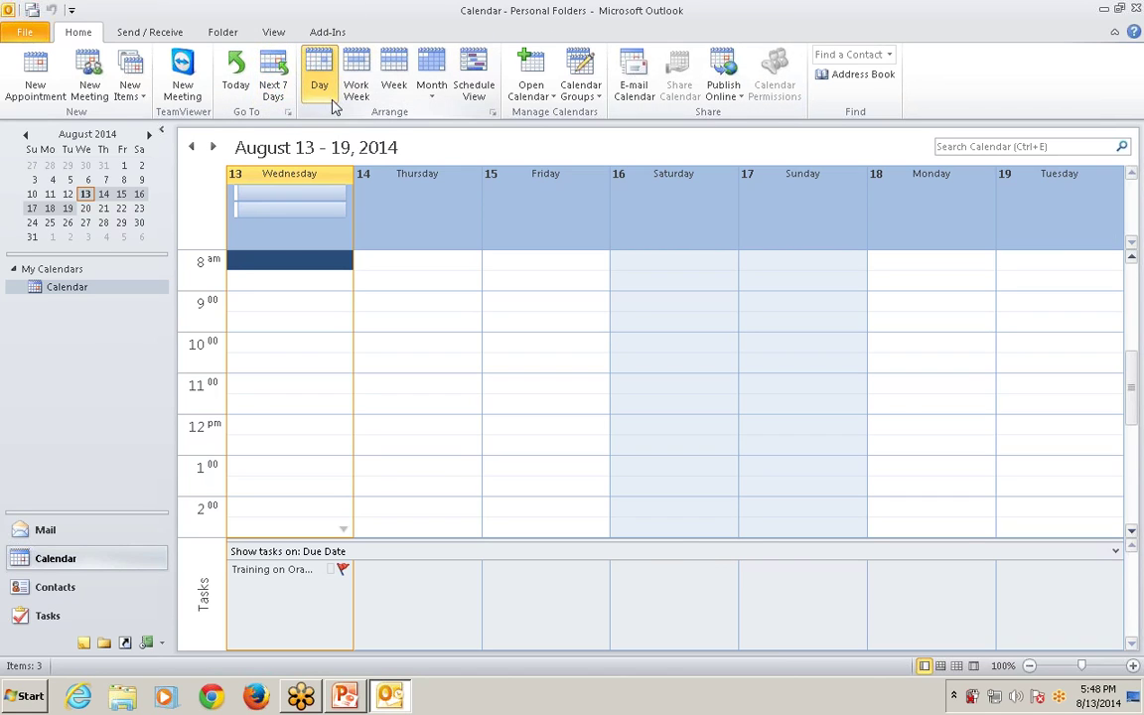
Cycle through Day, Work Week, Week, Month and Schedule layouts, then Next 7 Days and Day.
left_click(319, 87)
left_click(360, 91)
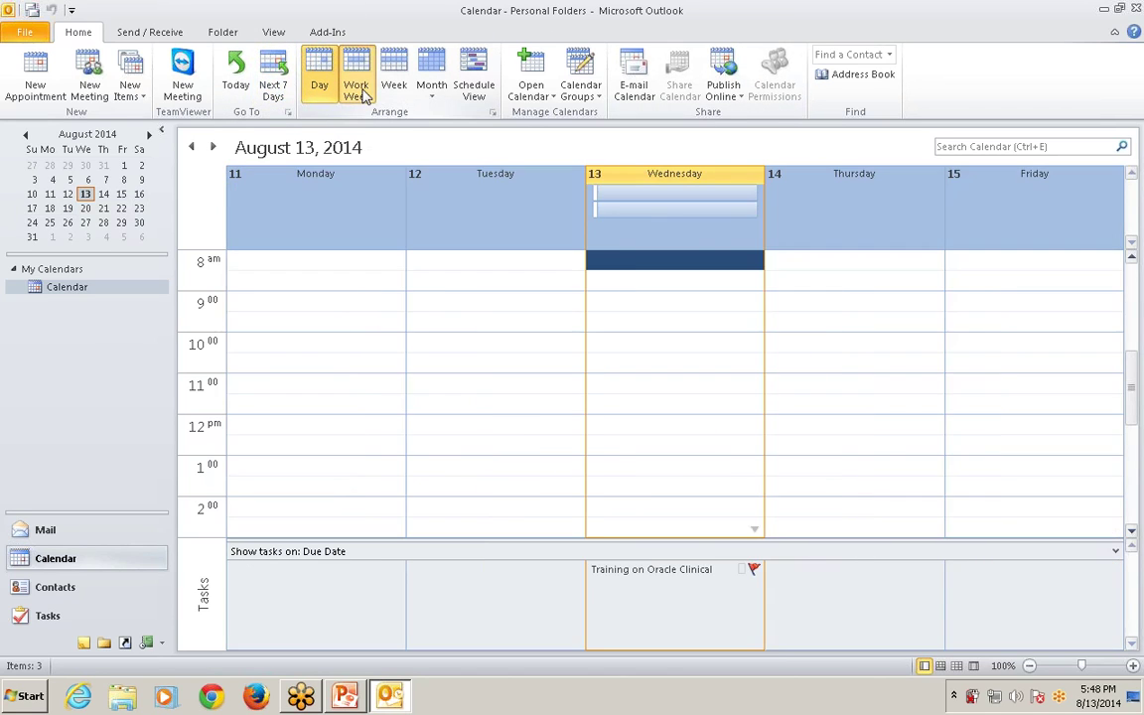
left_click(398, 91)
left_click(433, 95)
left_click(473, 88)
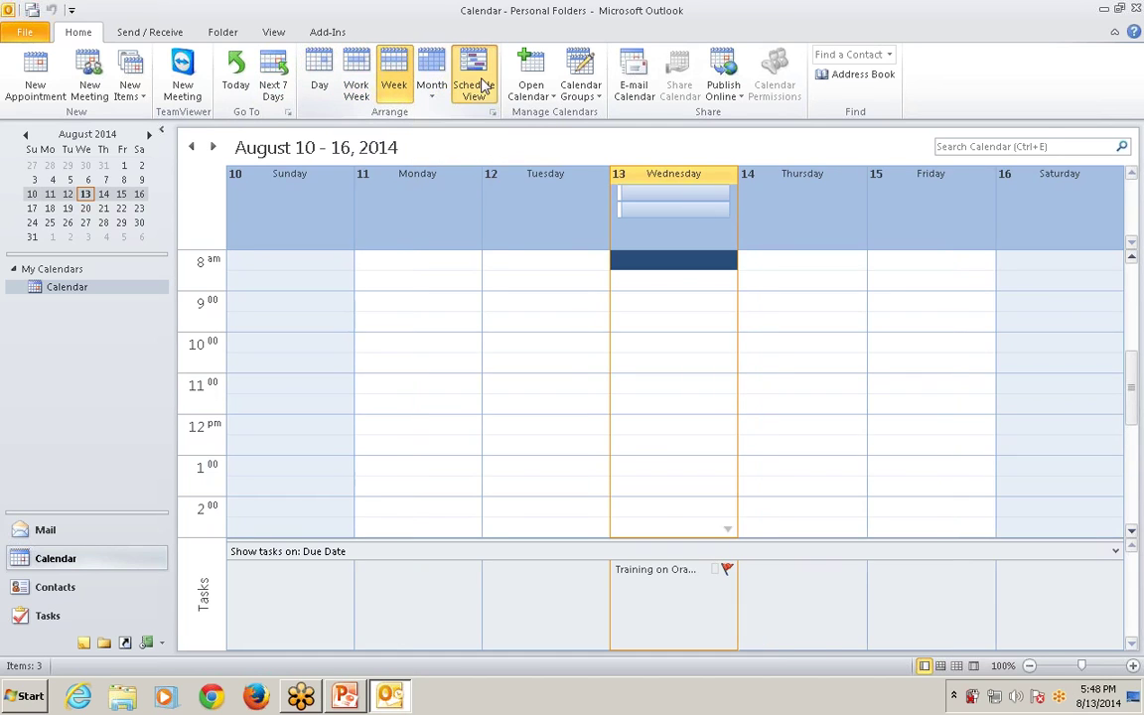
left_click(271, 87)
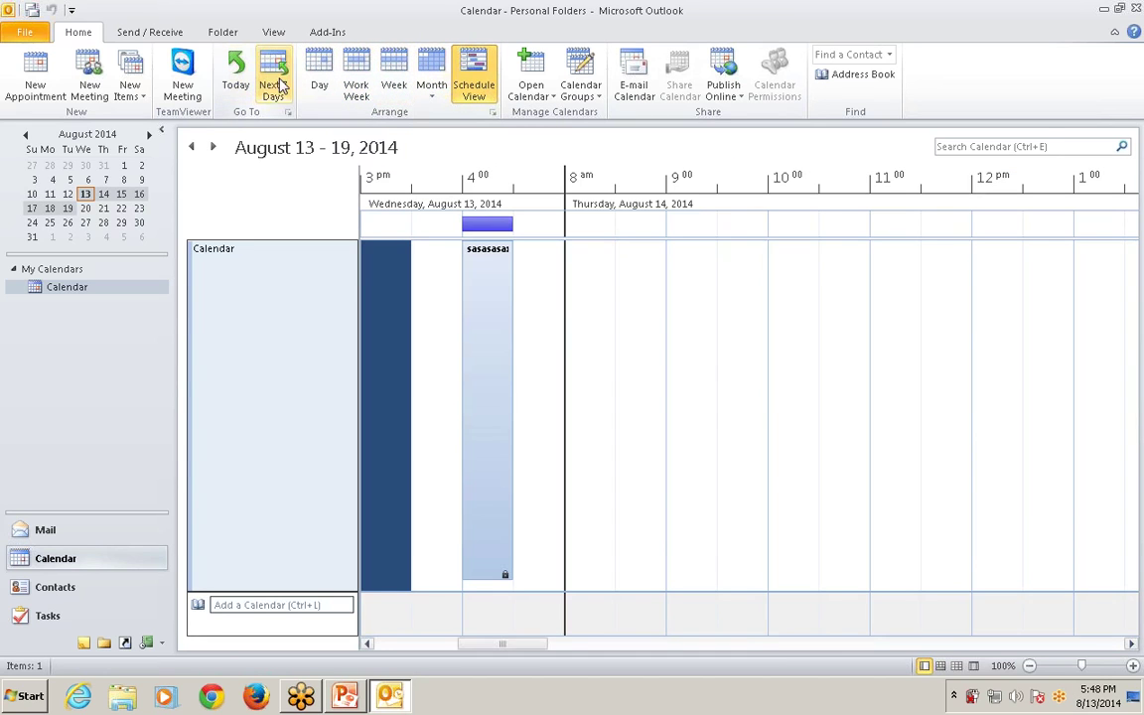
left_click(319, 87)
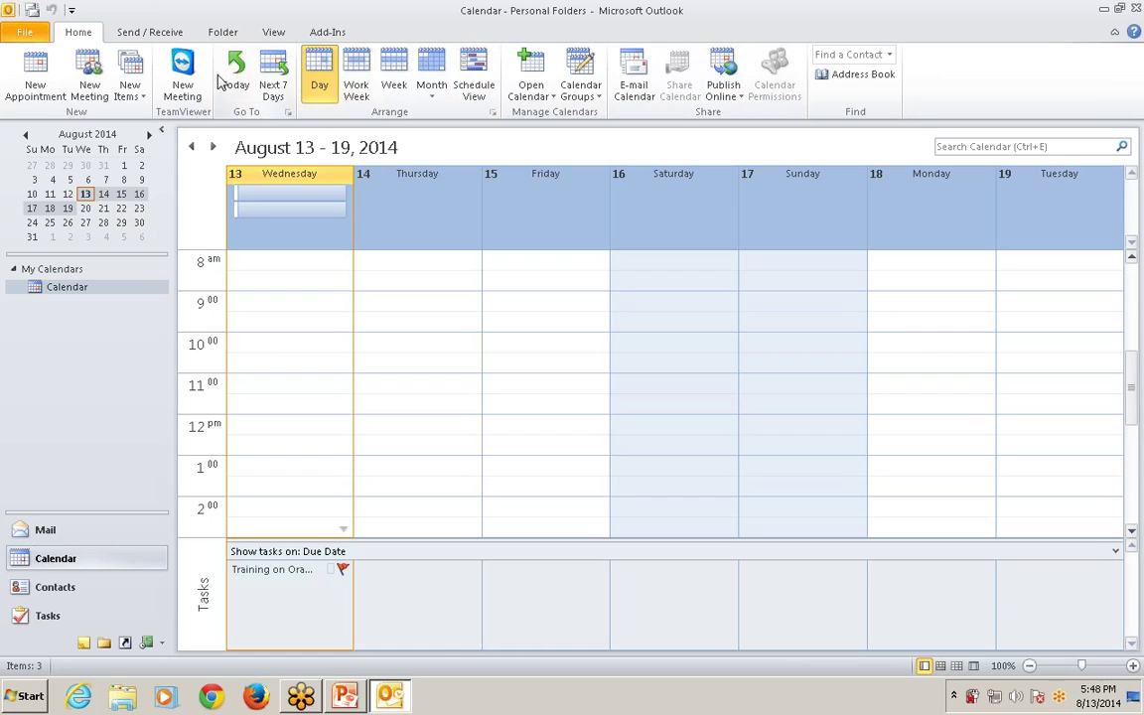
left_click(167, 35)
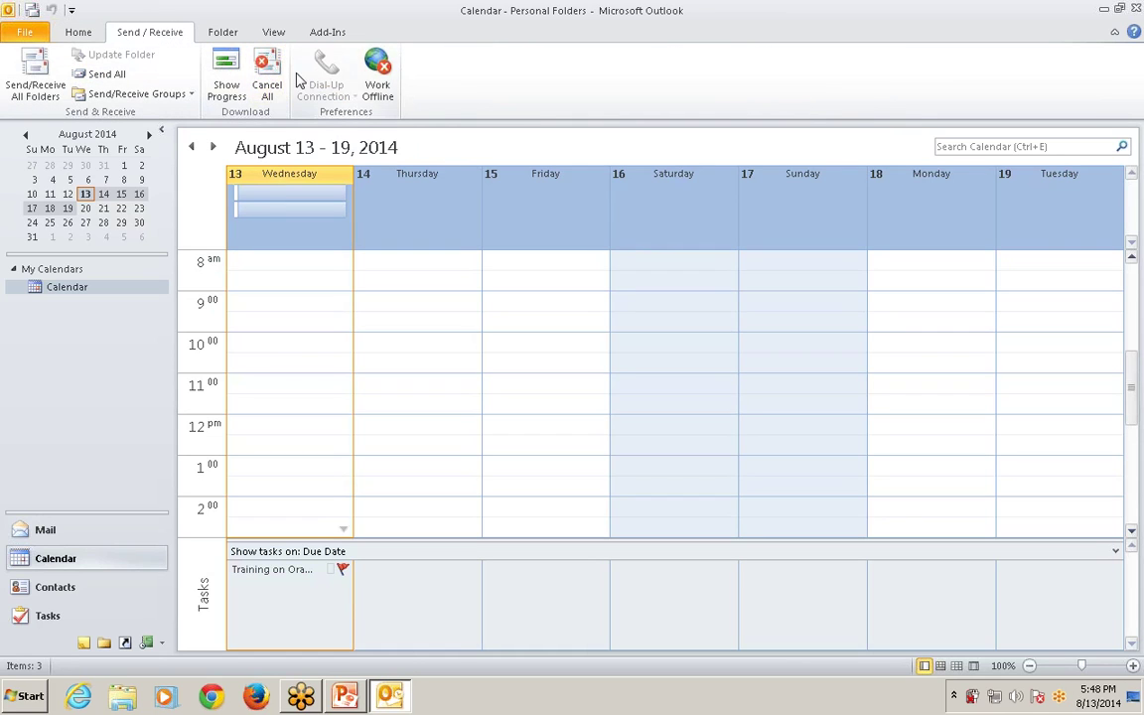
Open the New Calendar dialog from the Folder tab and cancel it without creating one.
left_click(225, 33)
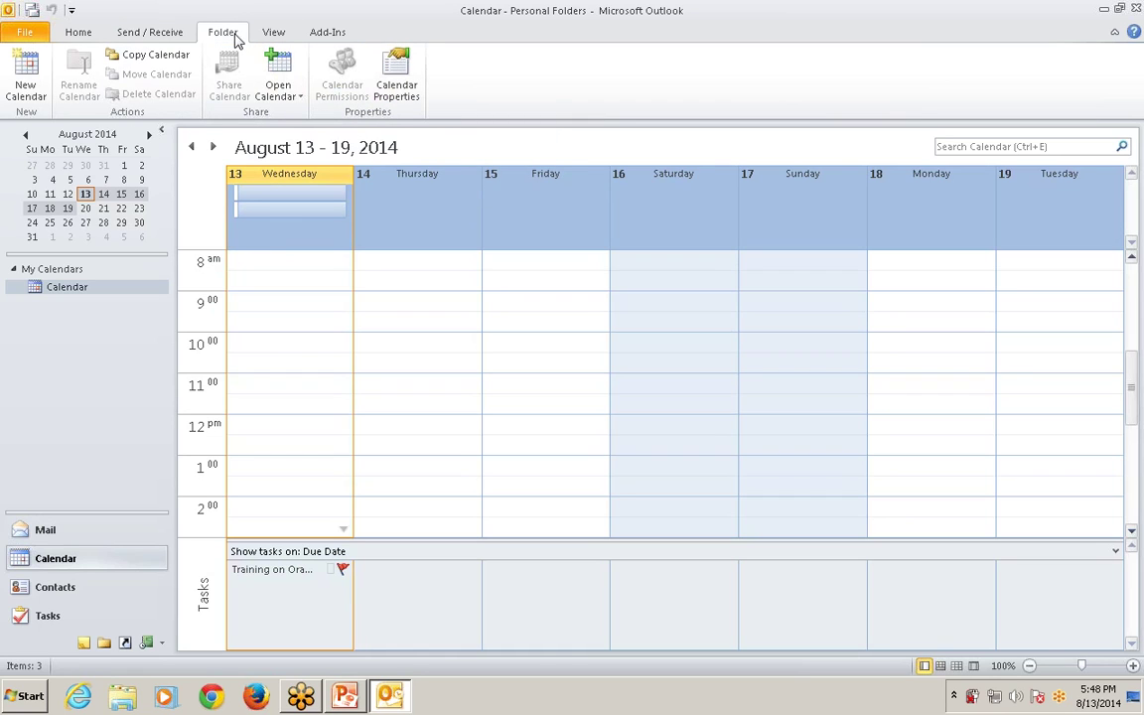
left_click(30, 94)
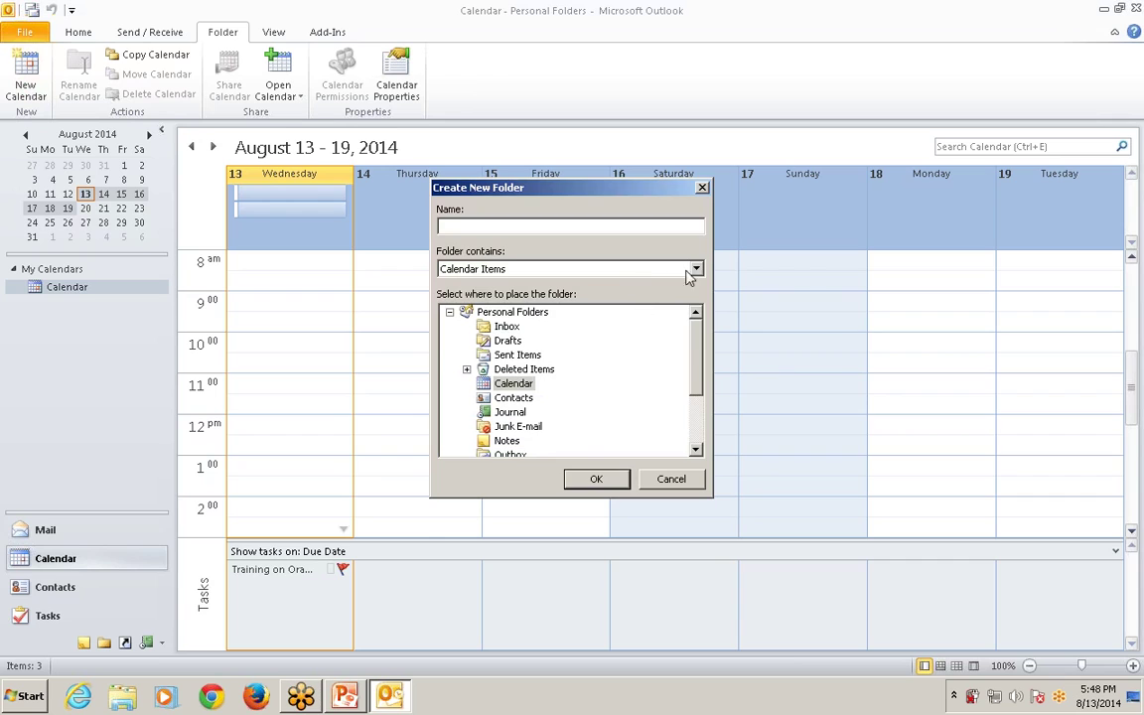
left_click(702, 189)
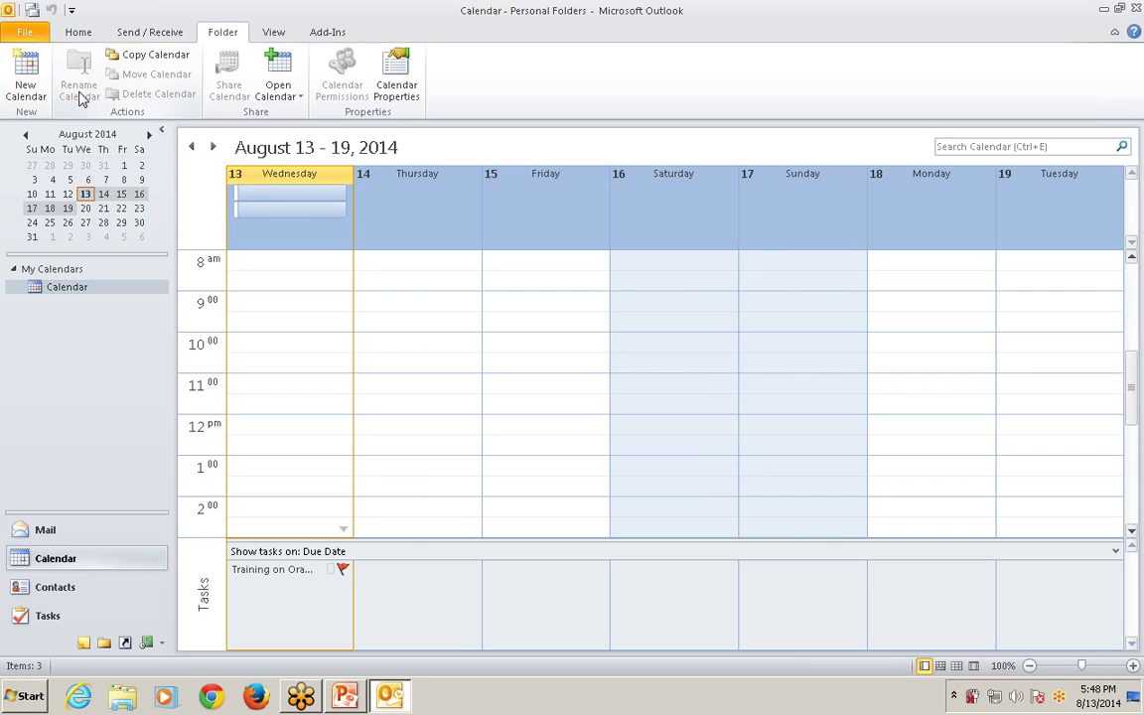
left_click(278, 244)
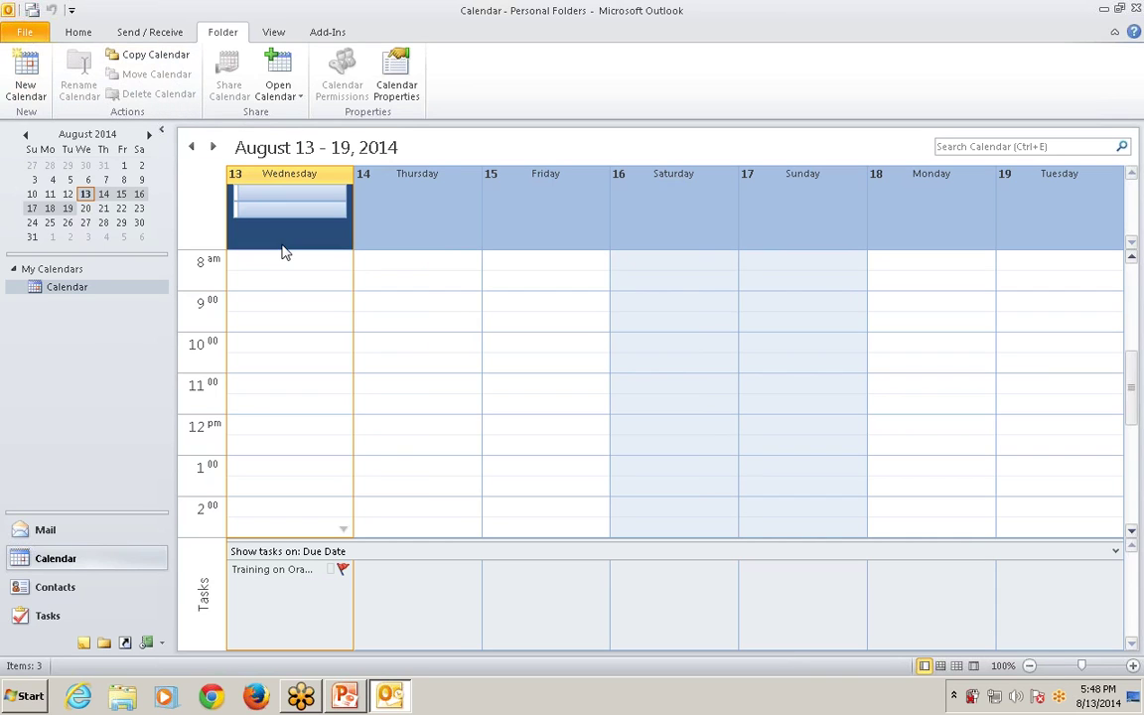
left_click(280, 280)
Open Calendar Properties and close it unchanged.
left_click(278, 91)
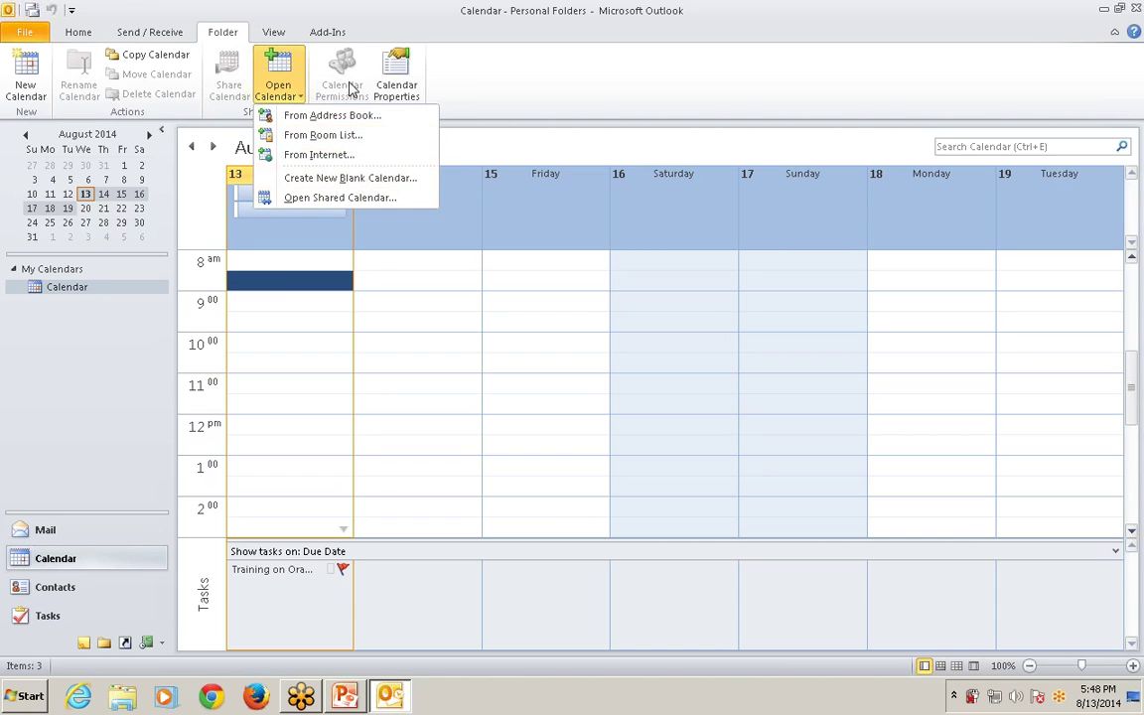
left_click(400, 82)
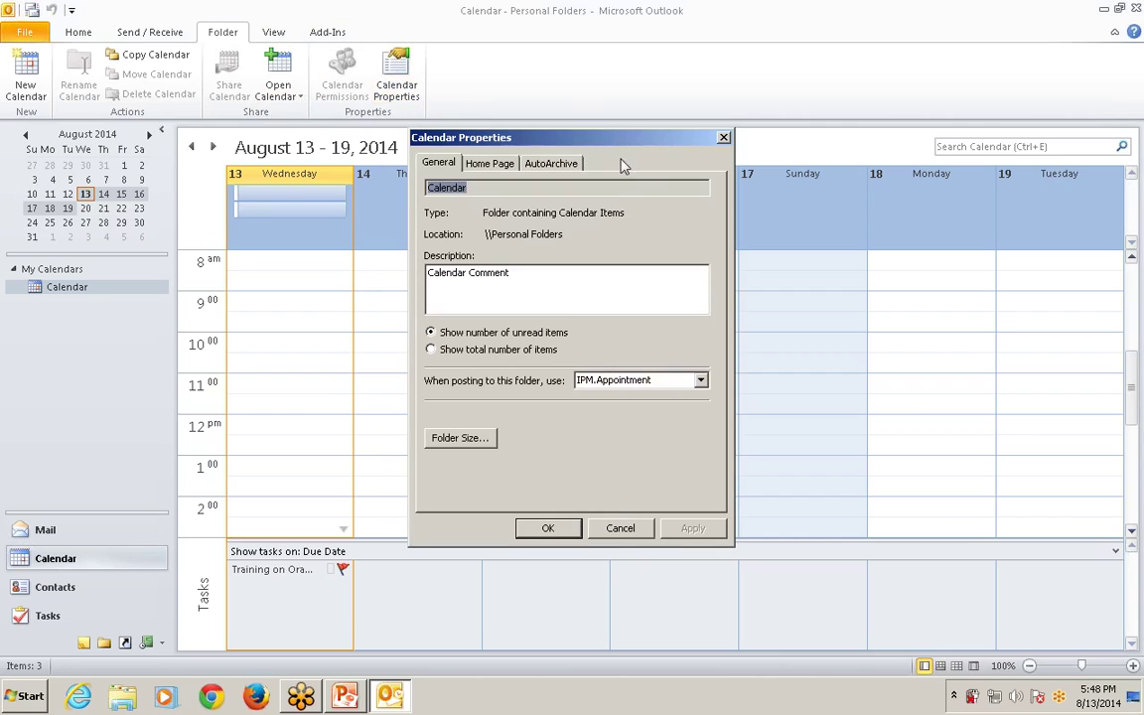
left_click(723, 138)
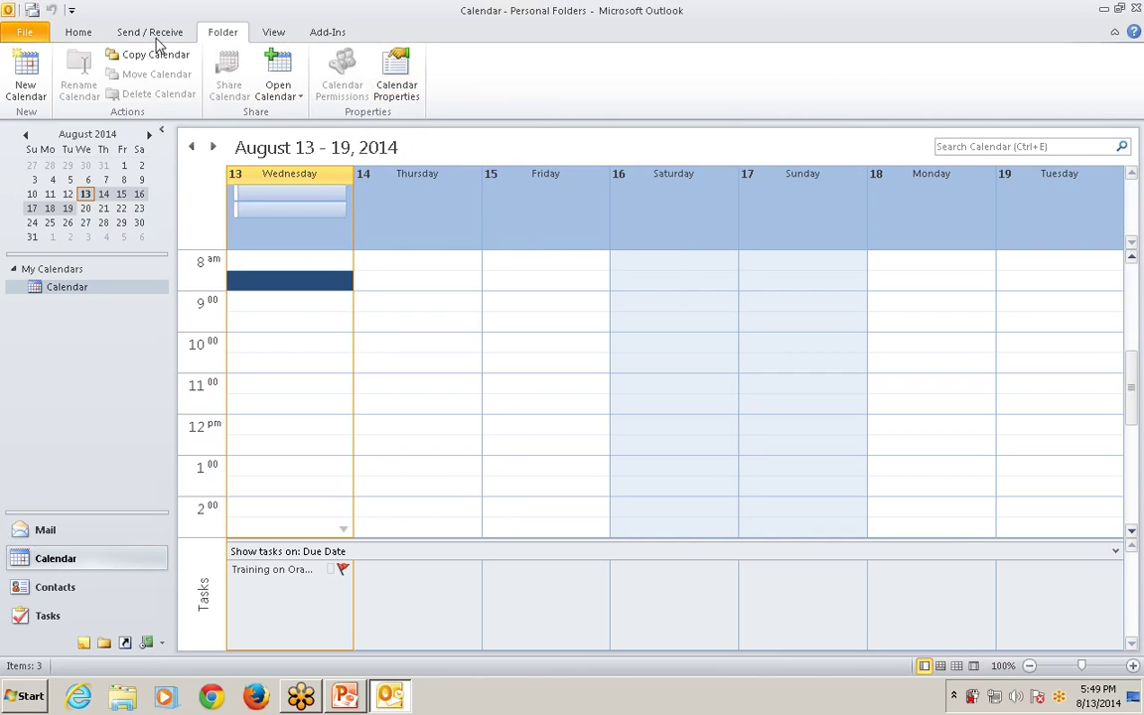
left_click(266, 32)
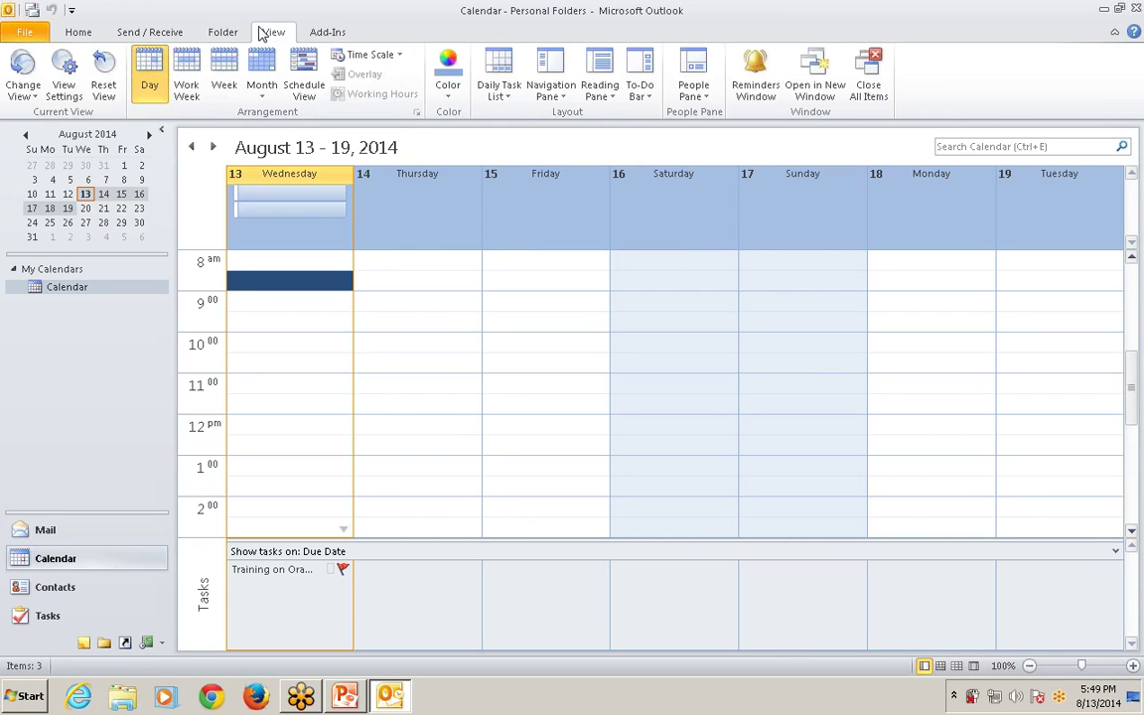
Open and close the Change View list, then browse the Home, Add-Ins and View tabs.
left_click(33, 94)
left_click(33, 95)
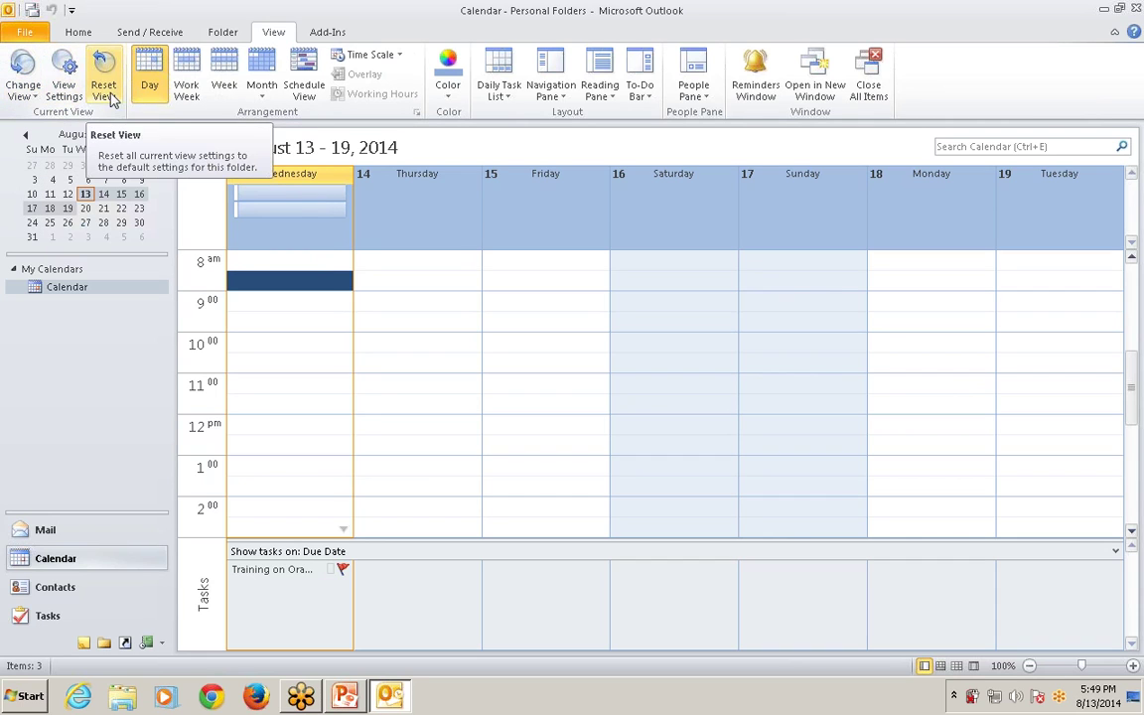
left_click(78, 32)
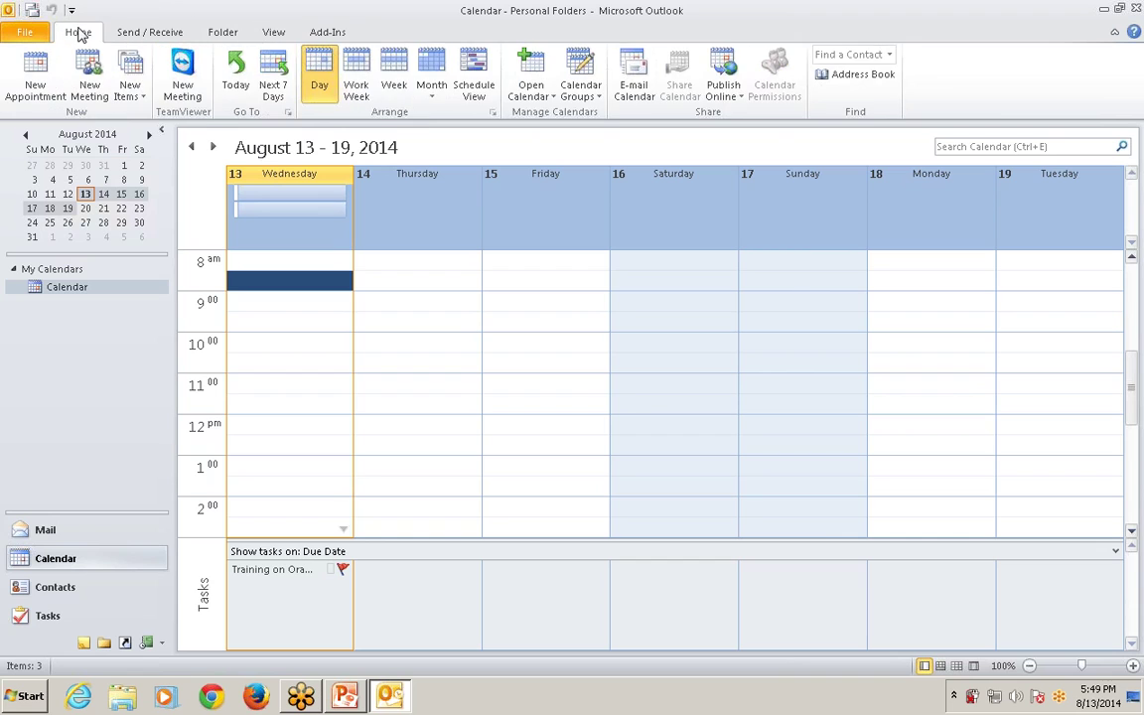
left_click(326, 32)
left_click(266, 33)
Look over the GoToMeeting add-in commands, return to Home, and switch to PowerPoint.
left_click(329, 32)
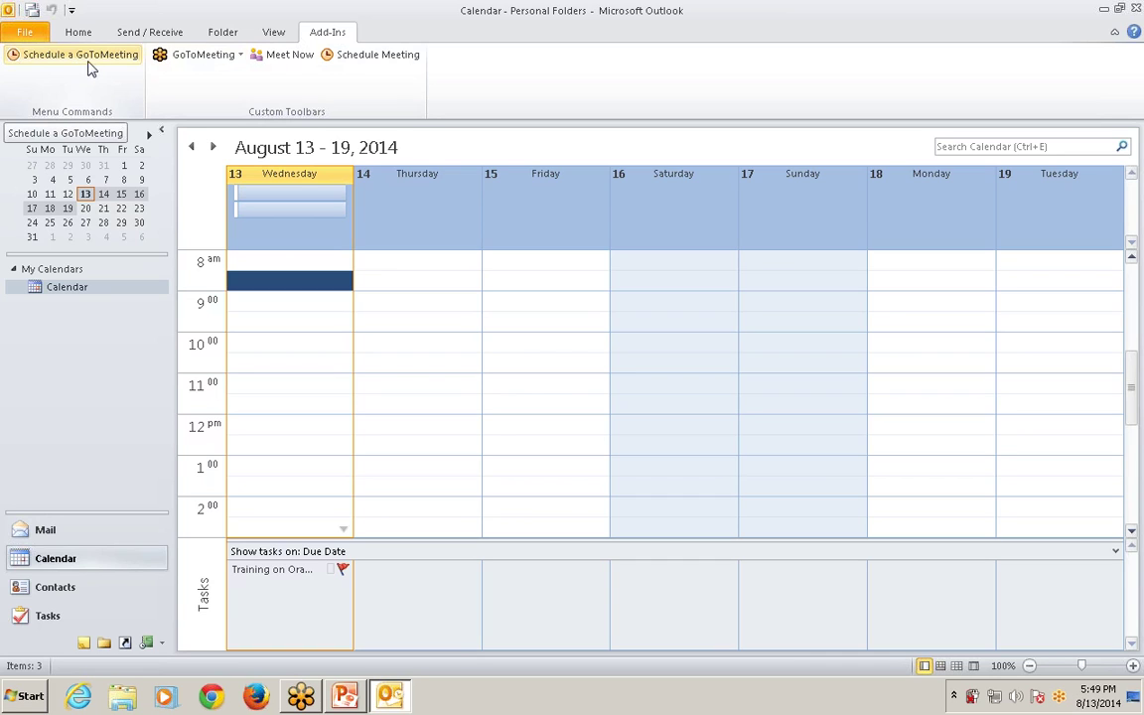
left_click(240, 56)
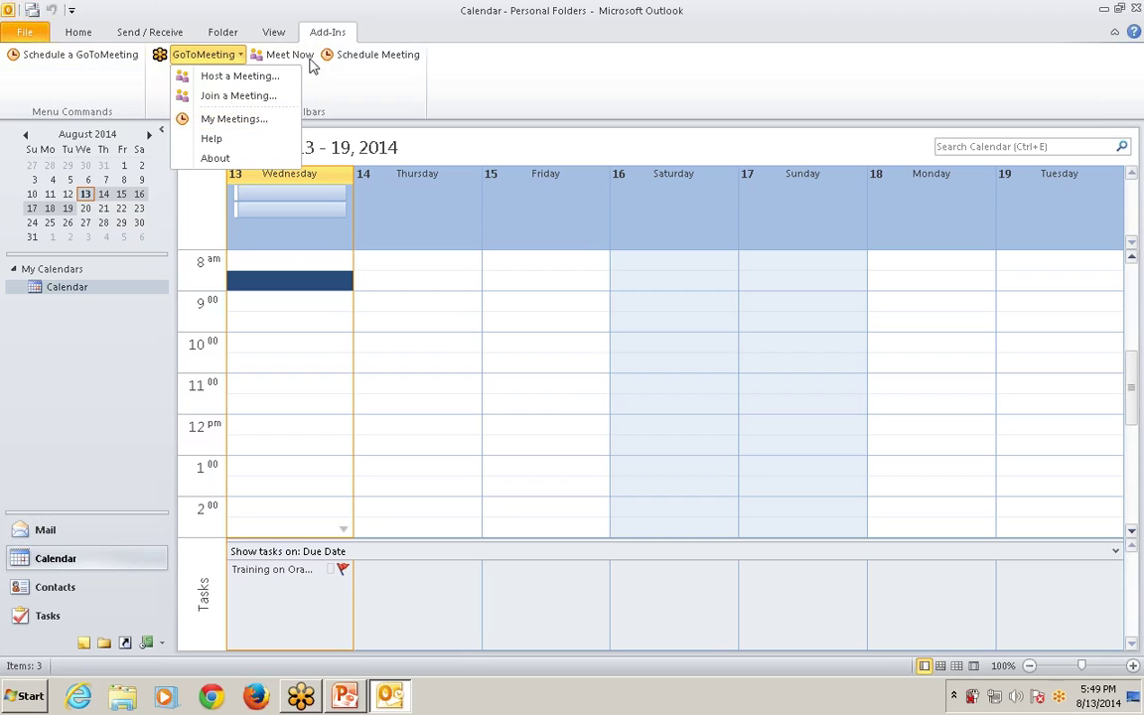
left_click(334, 91)
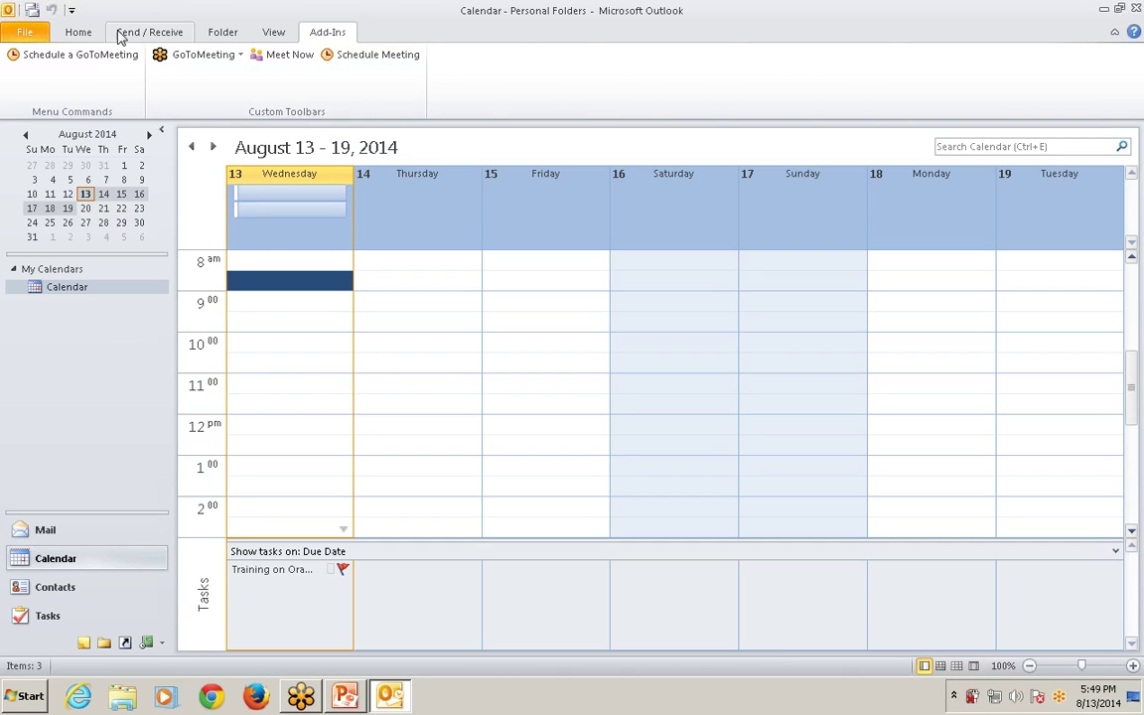
left_click(79, 31)
key("alt+Tab")
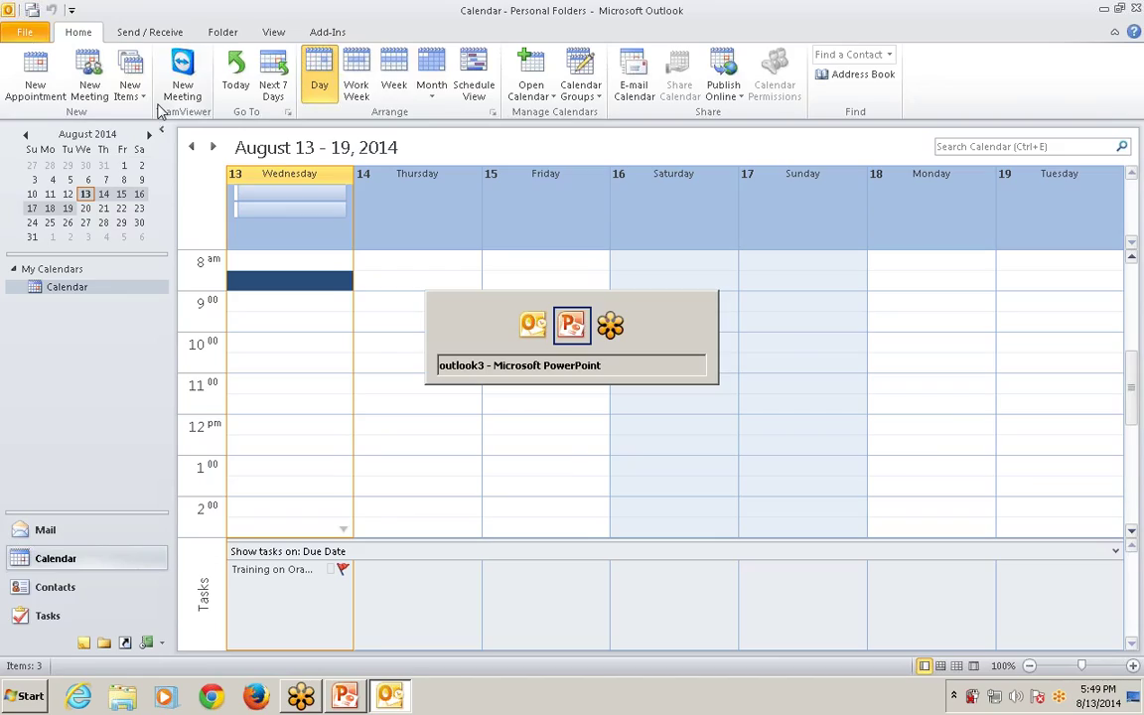
Start the slide show on the Changing Calendar Colors slide, then advance to the section 6 title.
key("shift+F5")
key("Right")
key("Left")
key("Left")
key("Right")
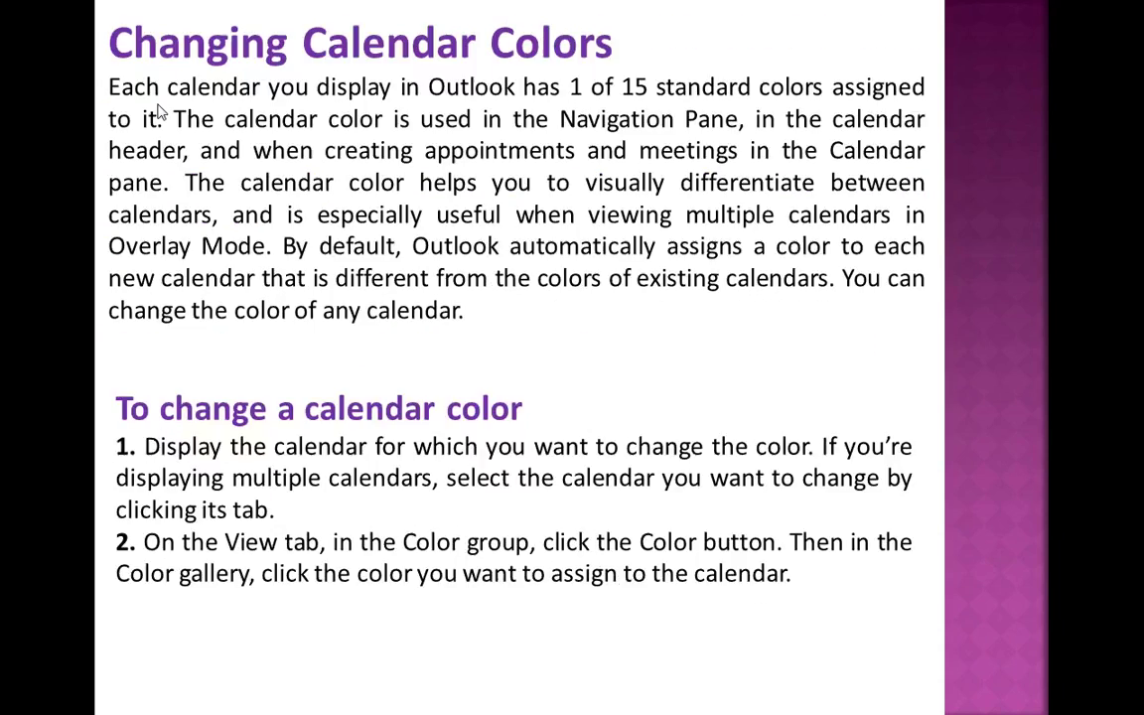
key("Right")
key("Left")
key("Right")
key("Right")
key("Left")
key("Left")
left_click(159, 112)
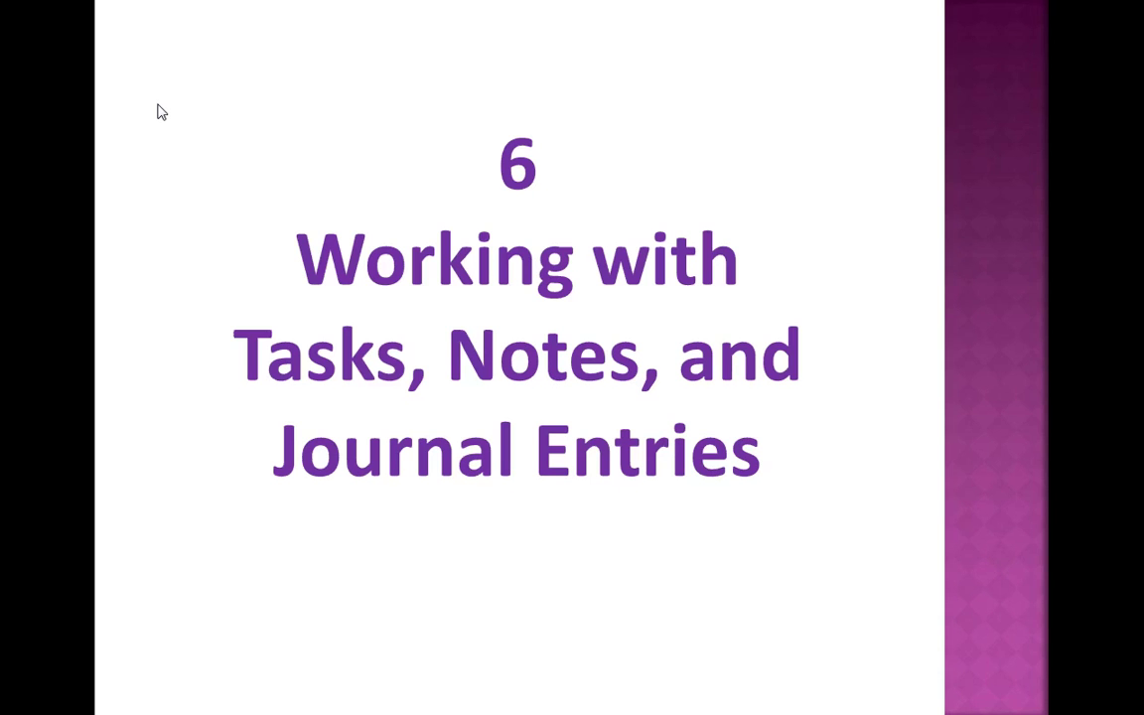
Restart the slide show from slide 32 and advance to the objectives 6.1–6.3 slide.
key("Escape")
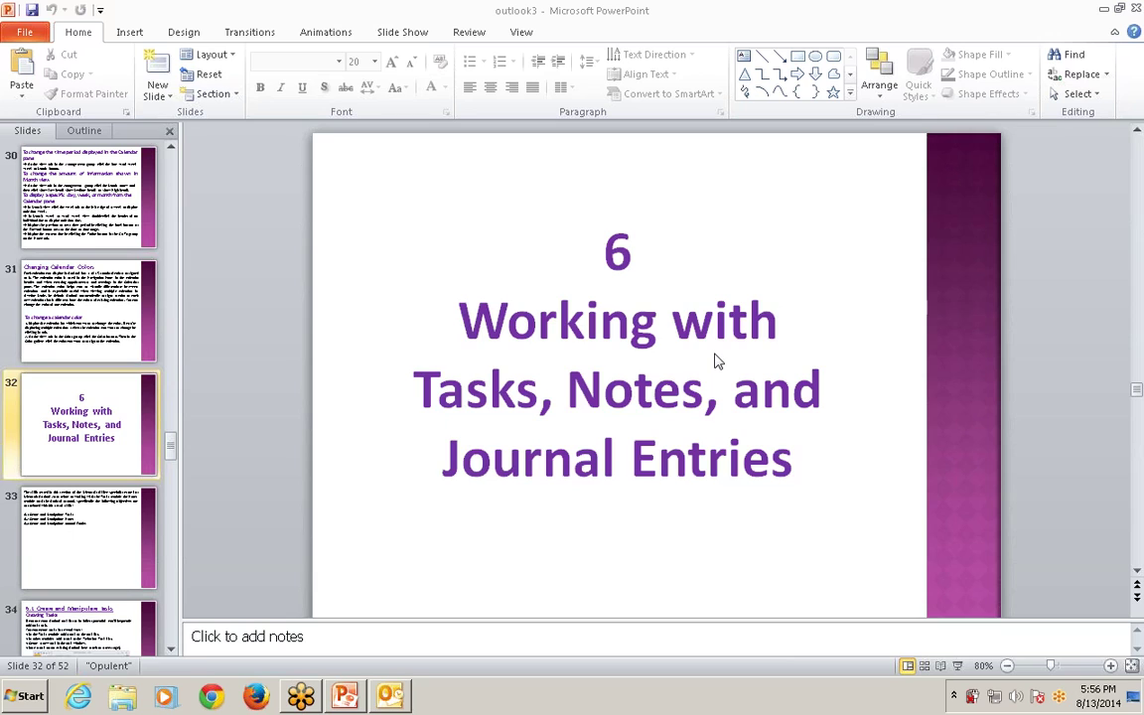
key("shift+F5")
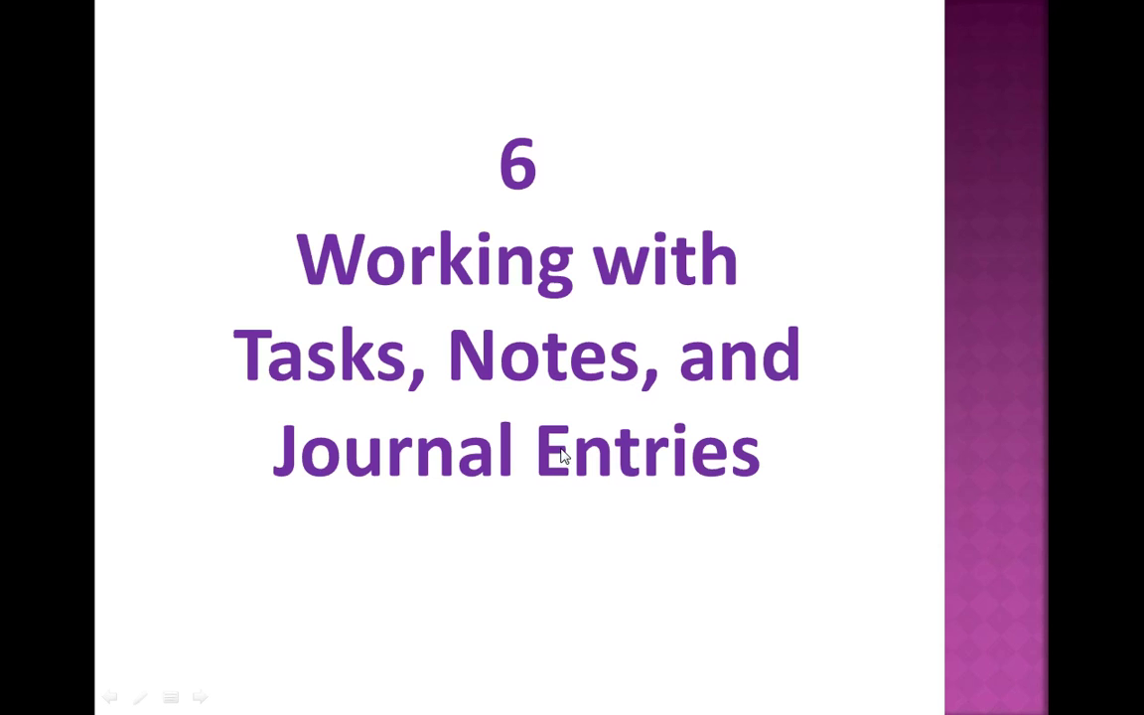
left_click(561, 450)
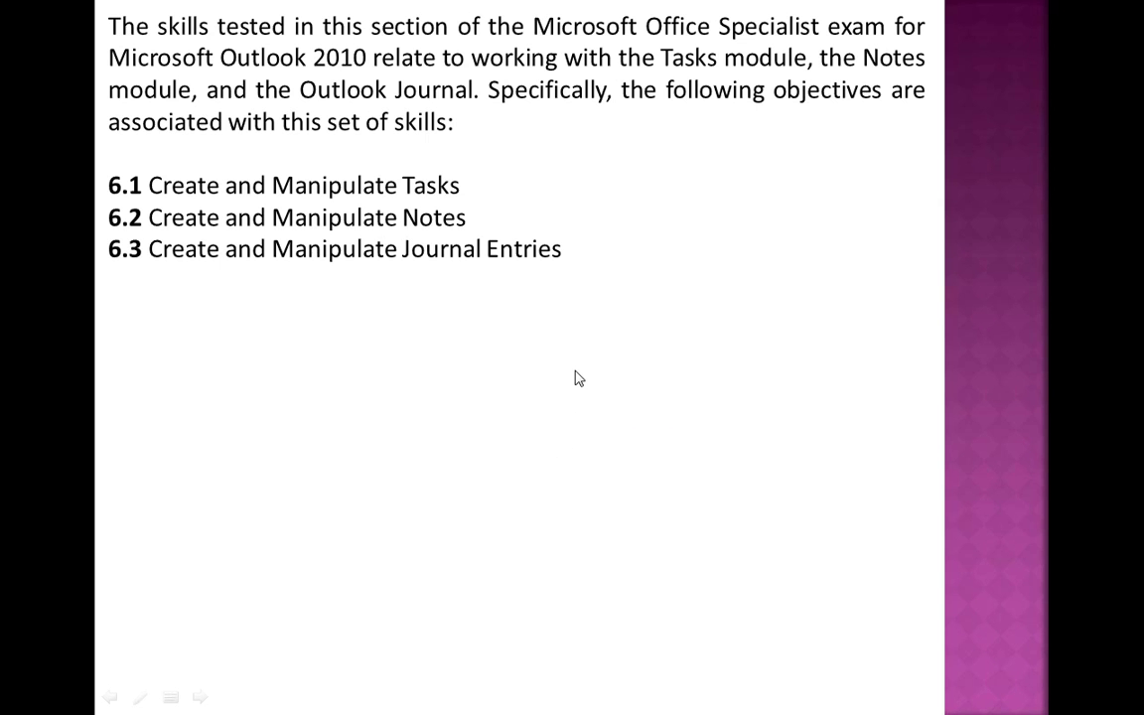